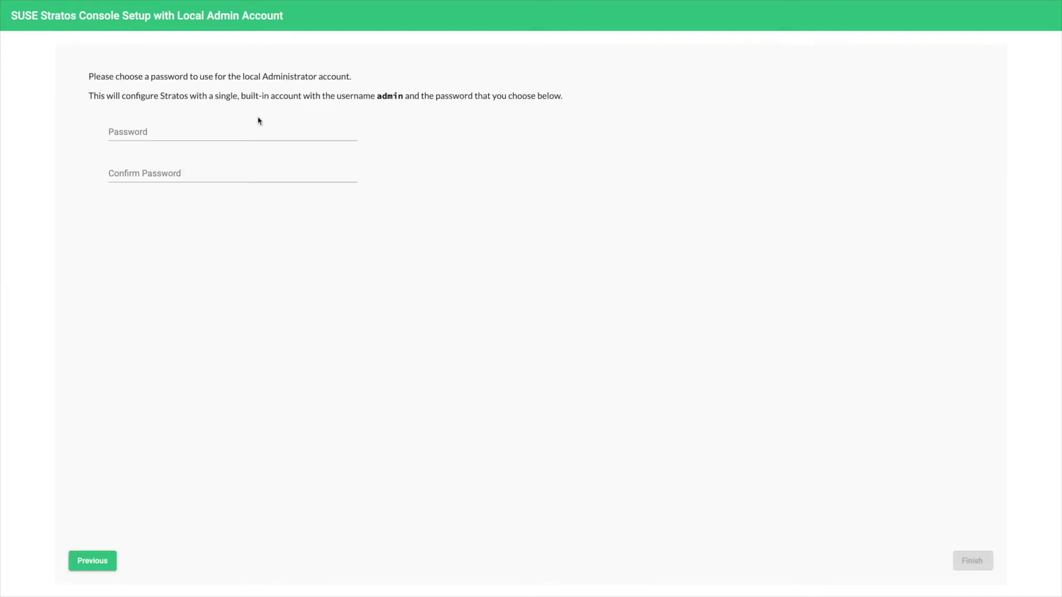
Step: Enter and confirm the local administrator password, then finish the initial setup
type("admin")
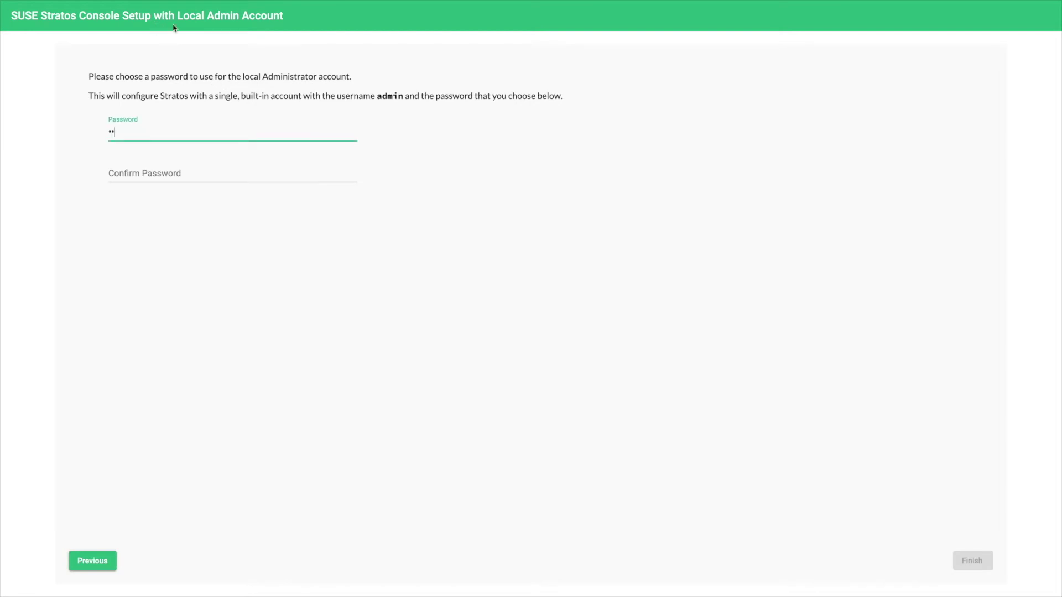
key("Tab")
type("admin")
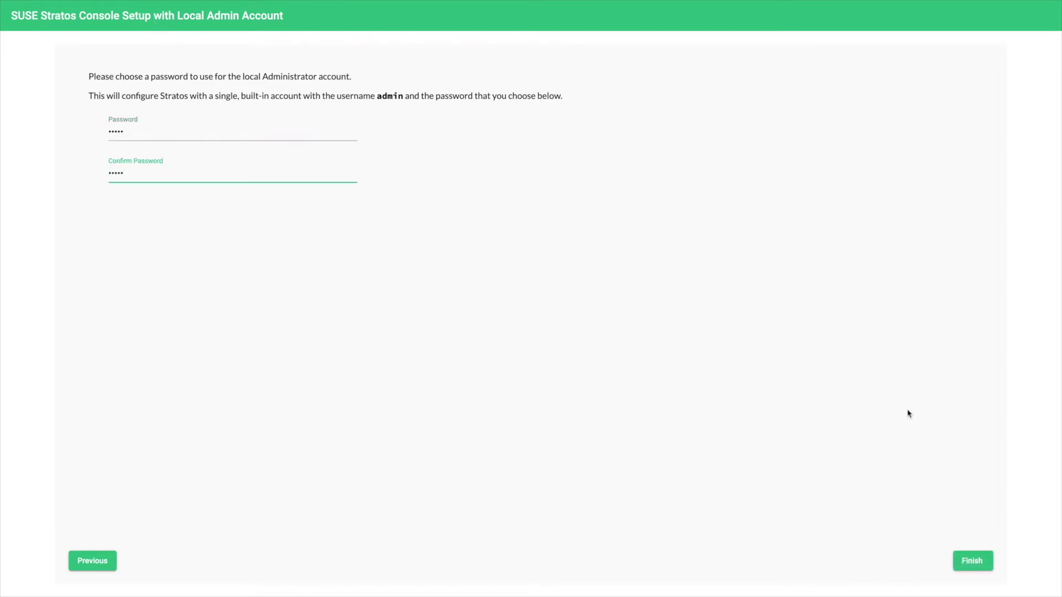
key("Return")
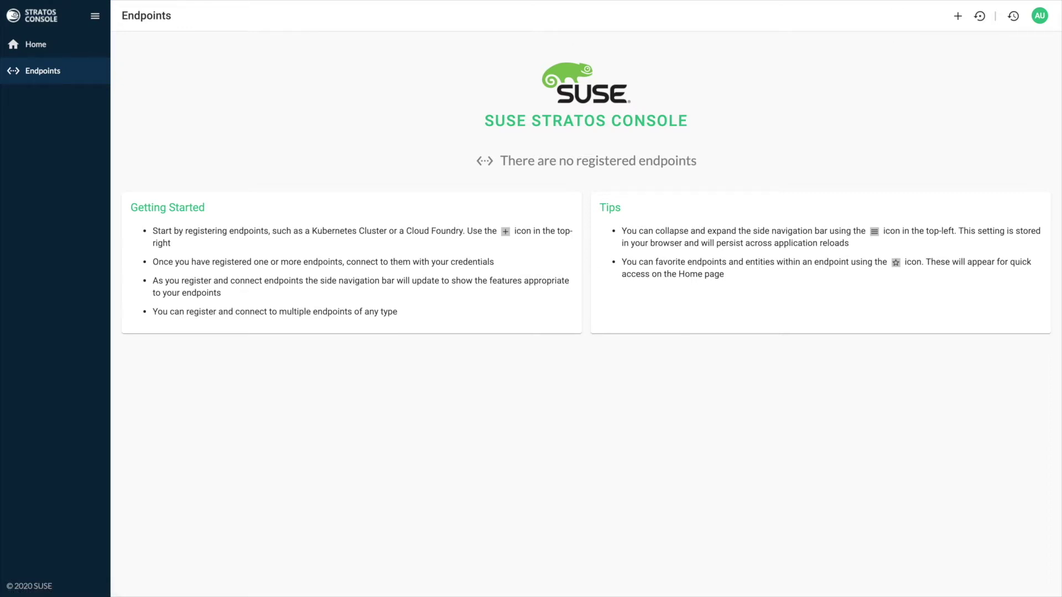
left_click(957, 16)
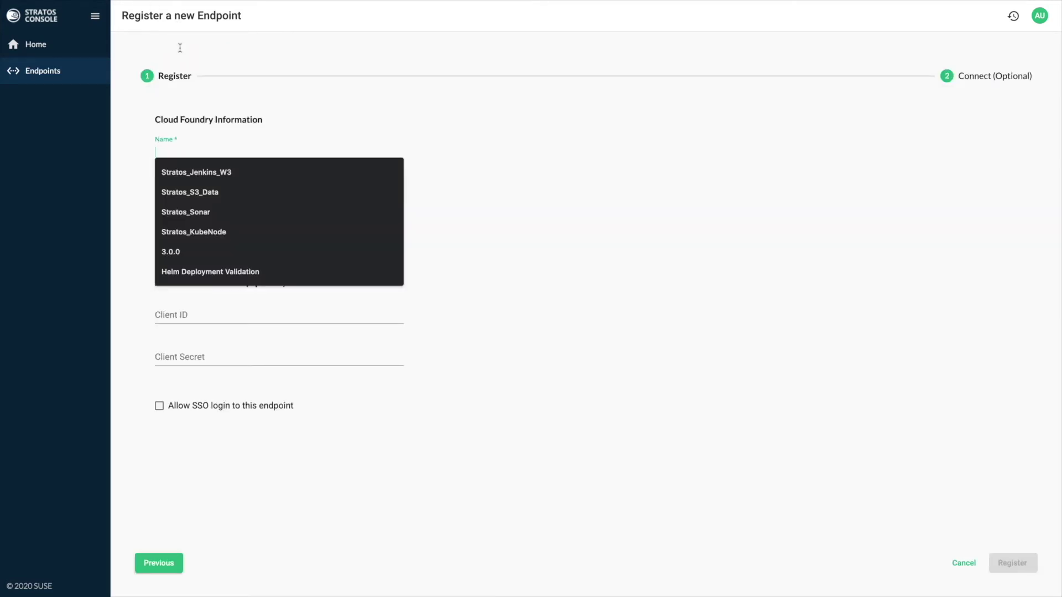
type("DemoCF")
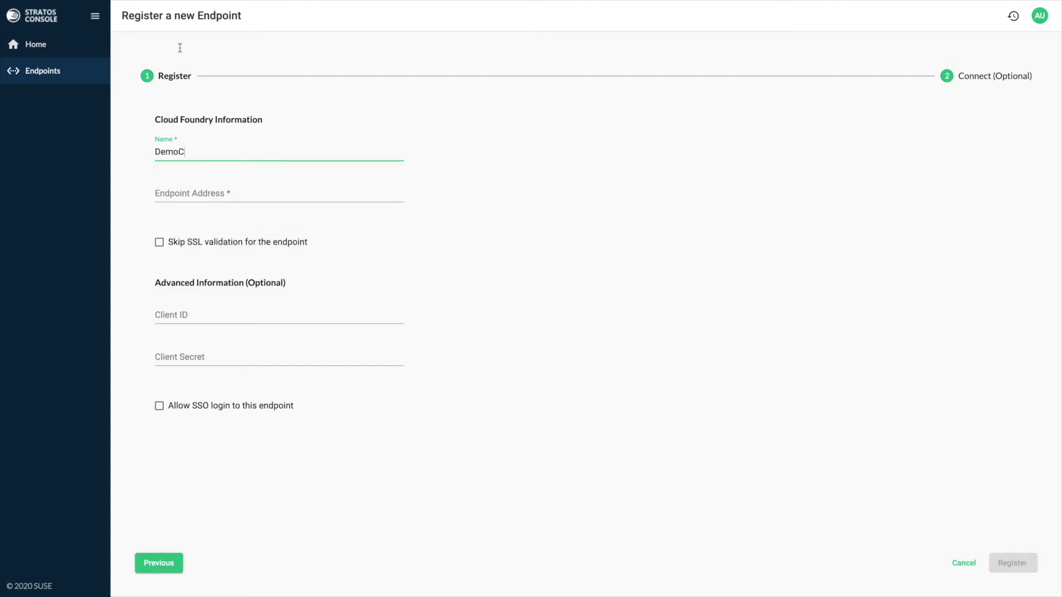
key("Tab")
type("jttps")
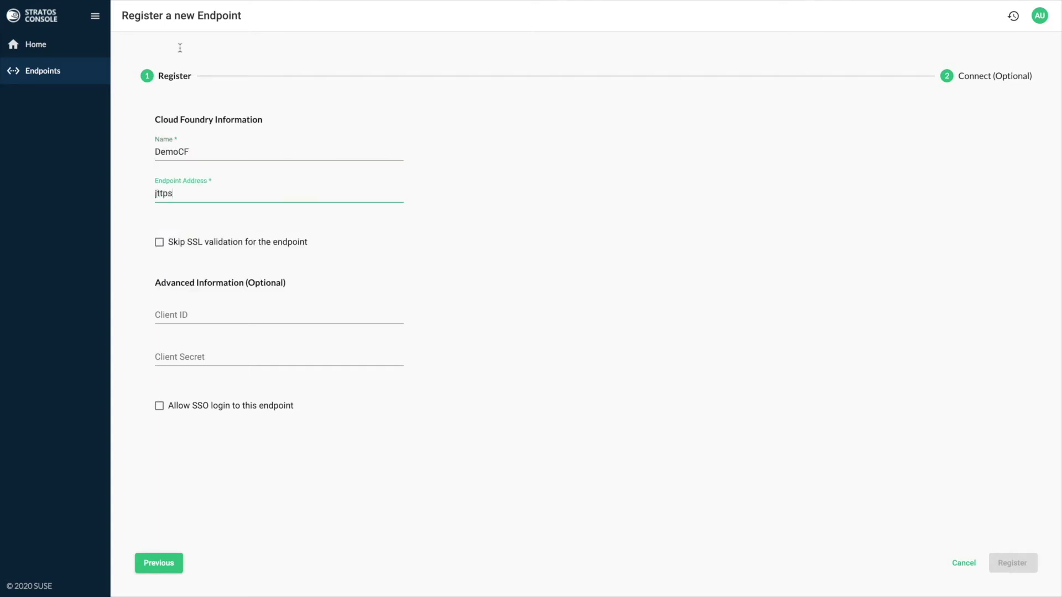
key("BackSpace")
key("BackSpace")
key("BackSpace")
key("BackSpace")
type("https://")
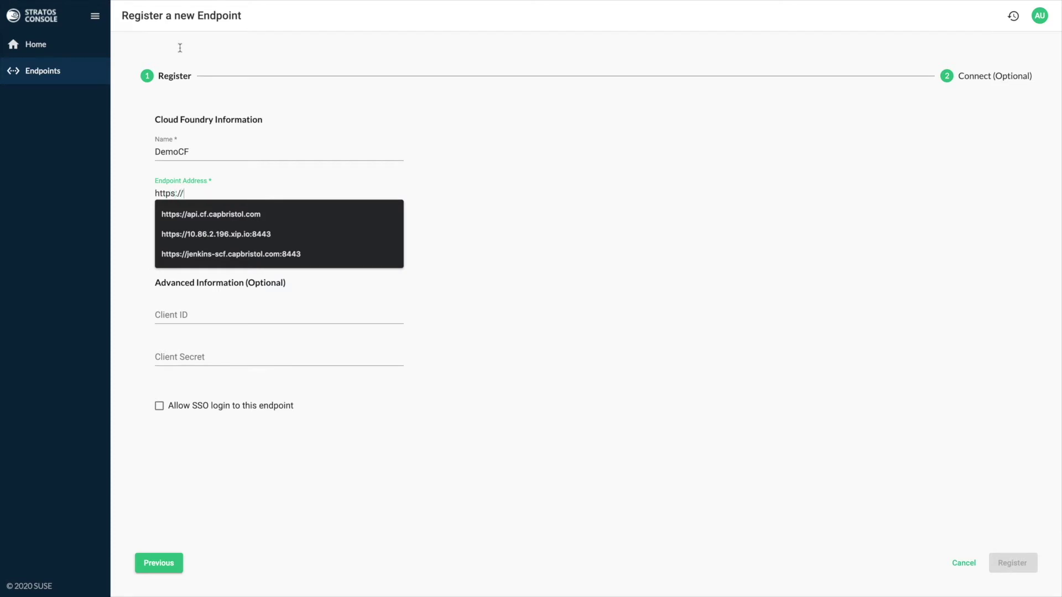
key("Down")
key("Tab")
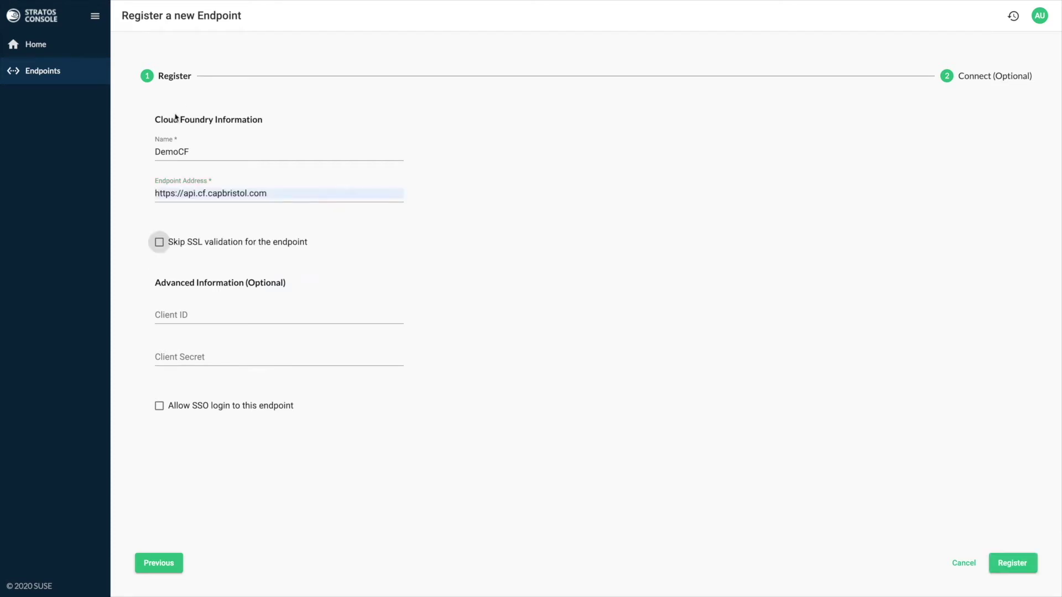
key("space")
Step: Register DemoCF and connect it right away using the administrator username and password
key("Return")
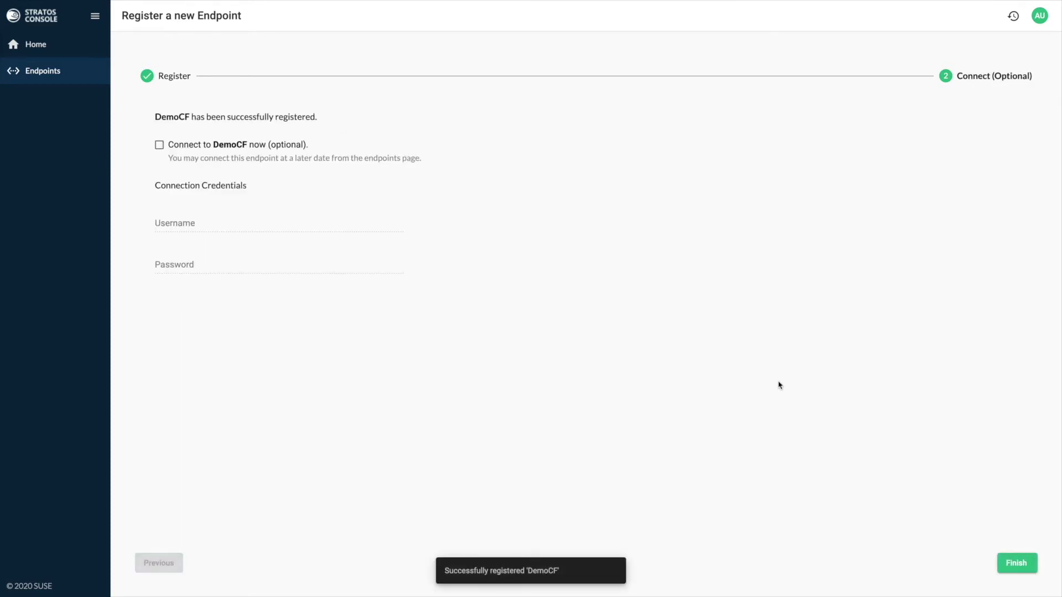
key("space")
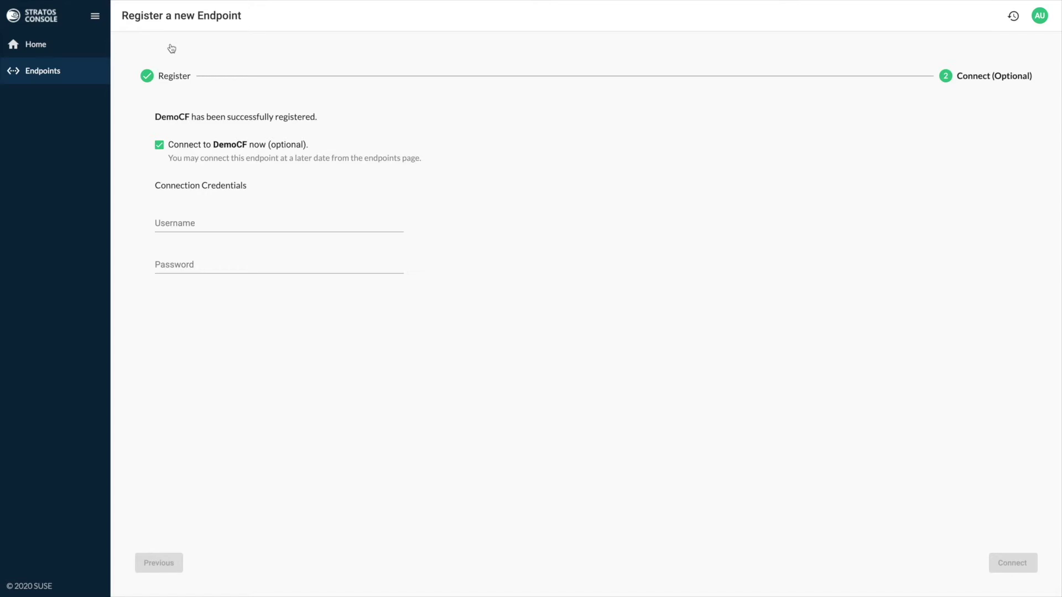
key("Tab")
type("ad")
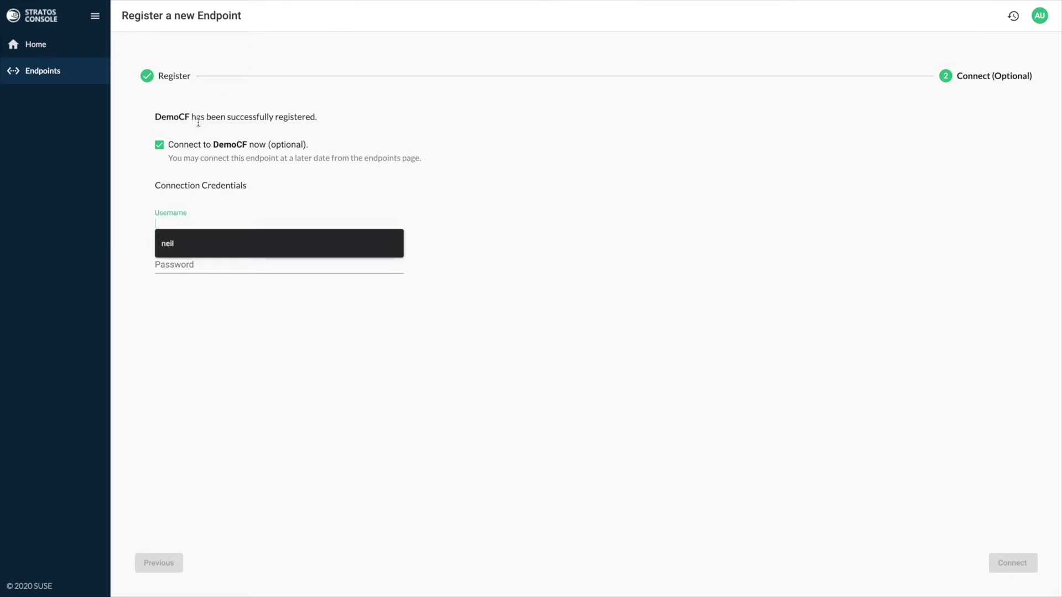
type("min")
key("Tab")
type("*******")
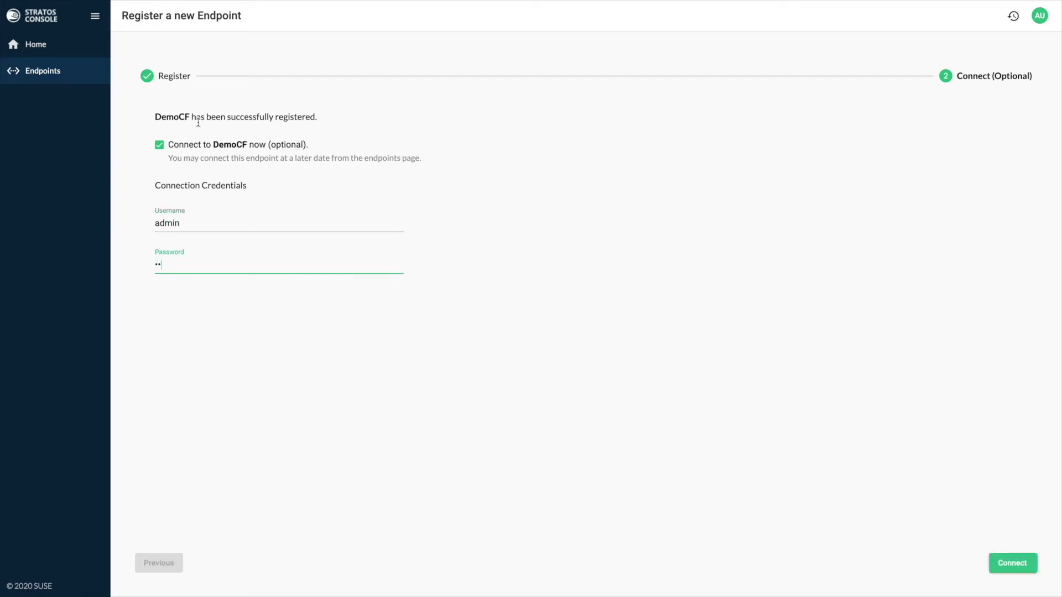
type("*")
key("Return")
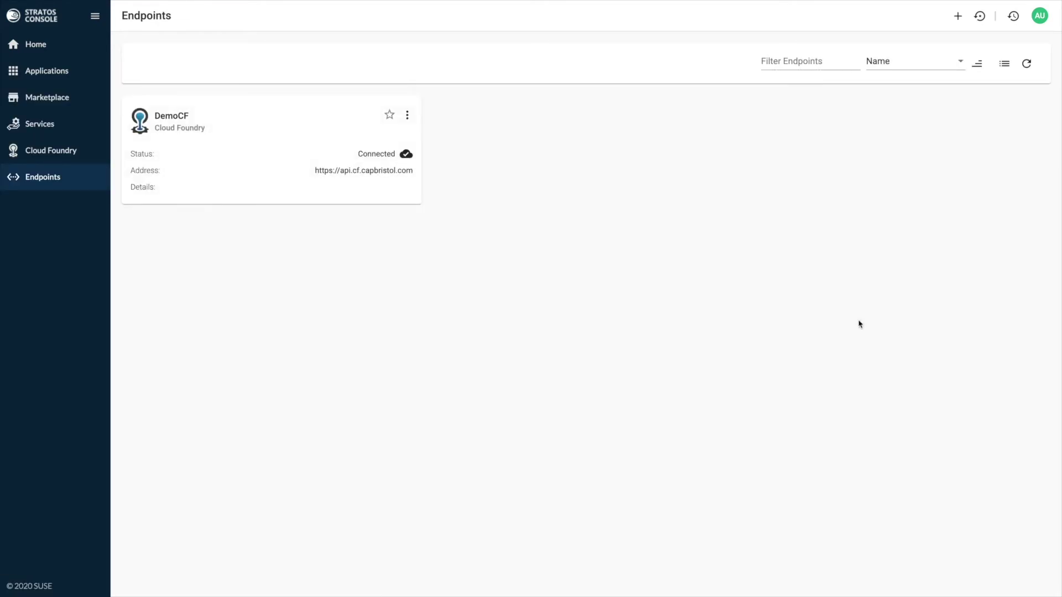
Step: Open DemoCF's e2e organization, browse its spaces and users, and start a new space quota
left_click(234, 55)
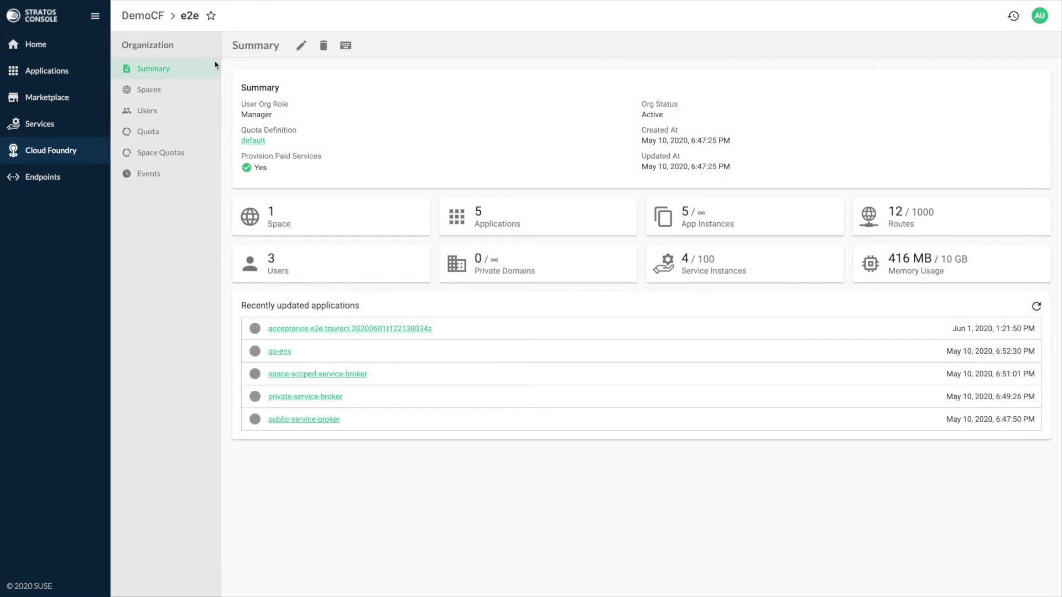
left_click(148, 90)
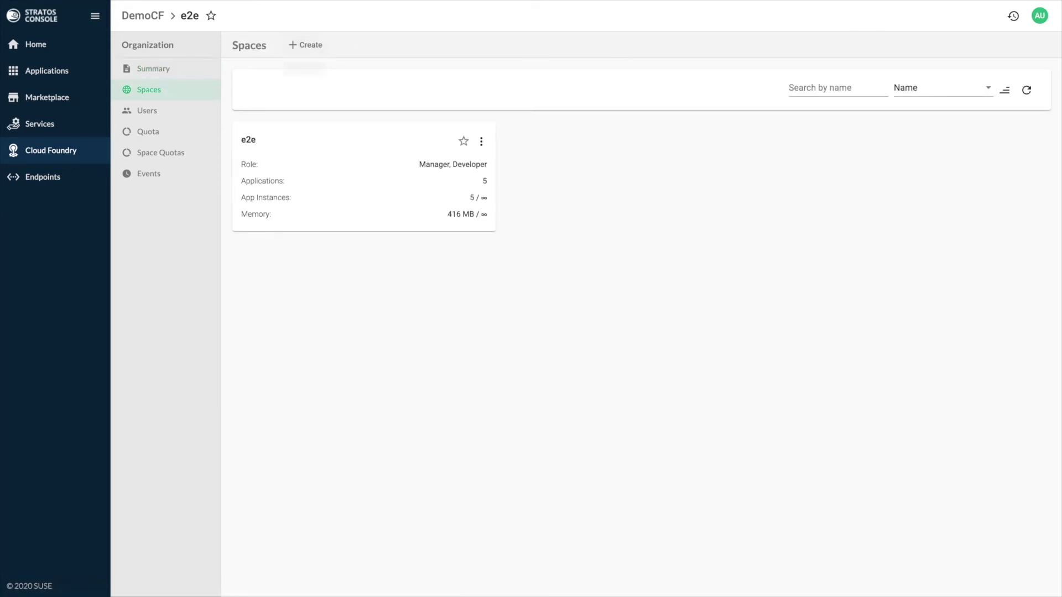
left_click(305, 44)
left_click(147, 11)
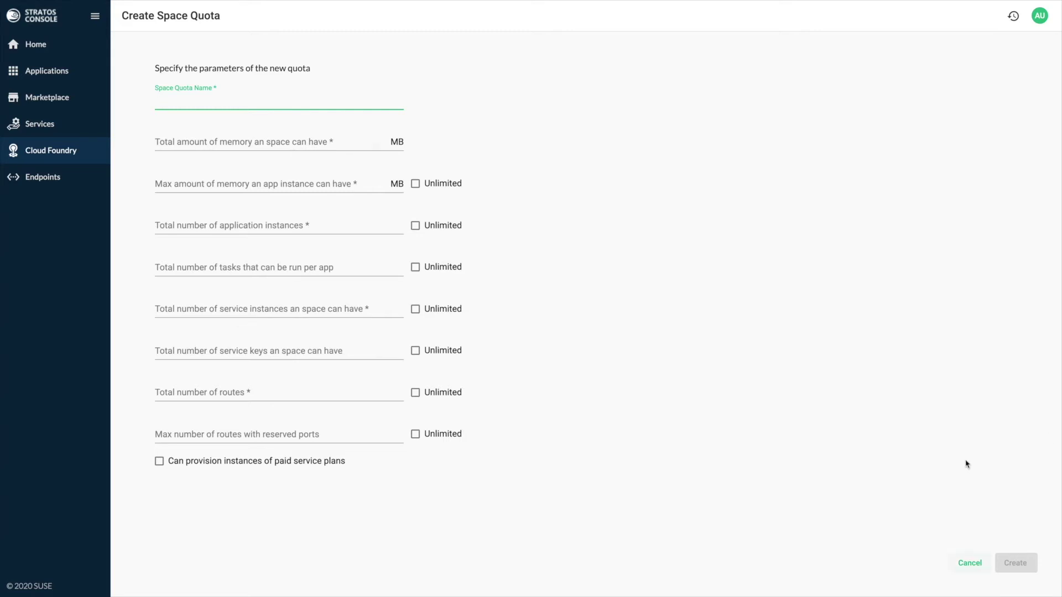
Step: Cancel the new space quota and bring up the e2e organization's events
key("alt+Left")
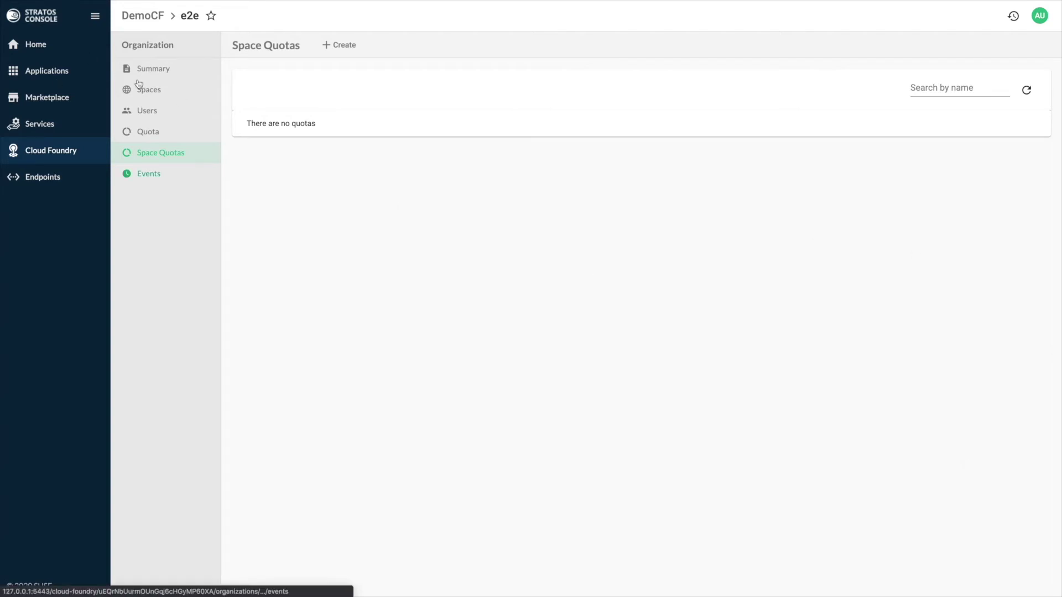
key("Return")
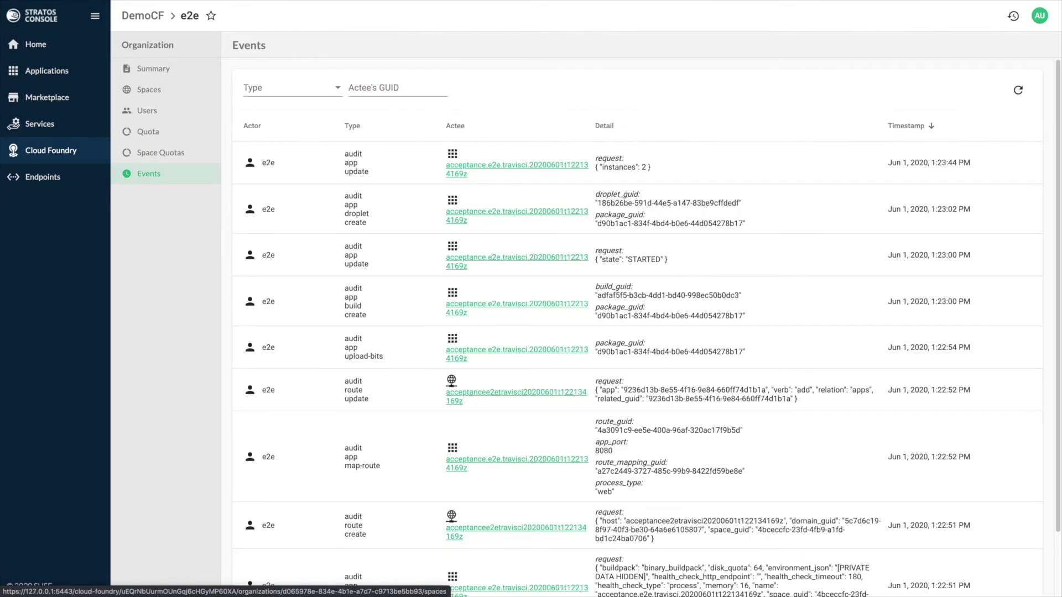
Step: Go up to DemoCF's organizations list, then show its routes
left_click(142, 16)
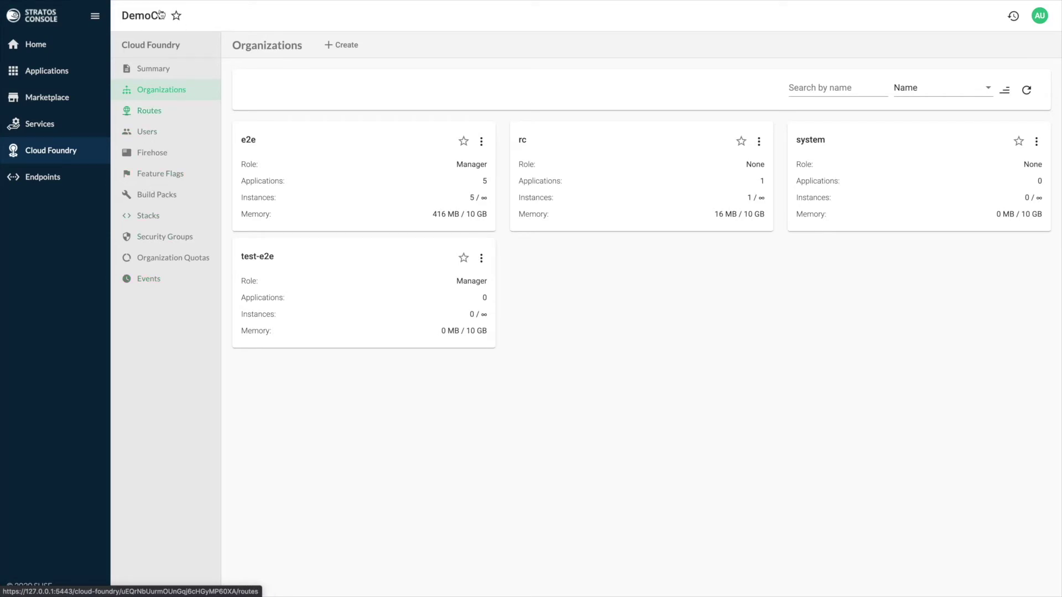
left_click(150, 111)
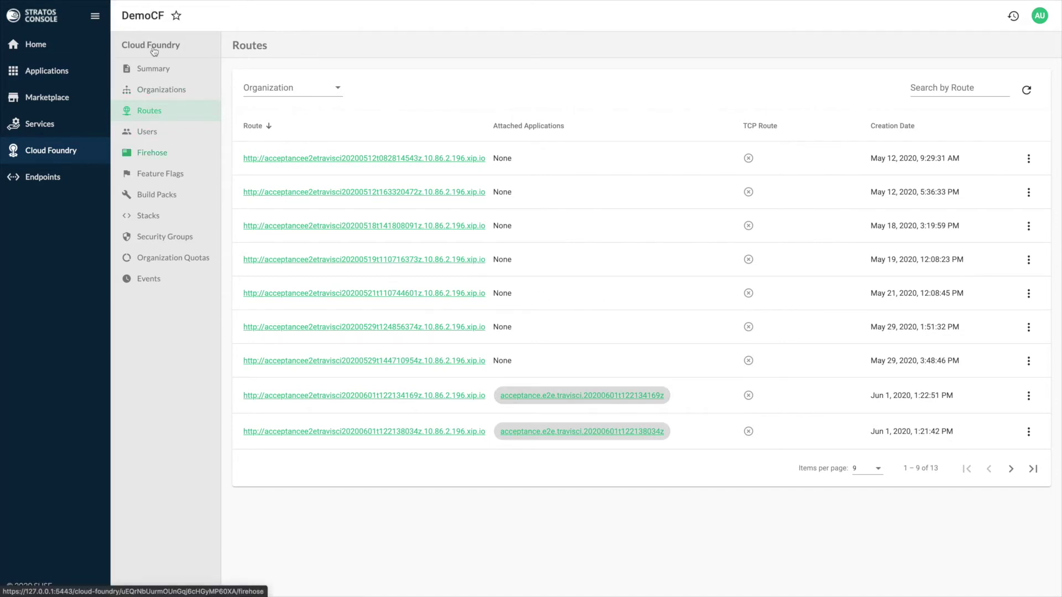
Step: Open DemoCF's live firehose and filter it to show only metrics messages
key("Return")
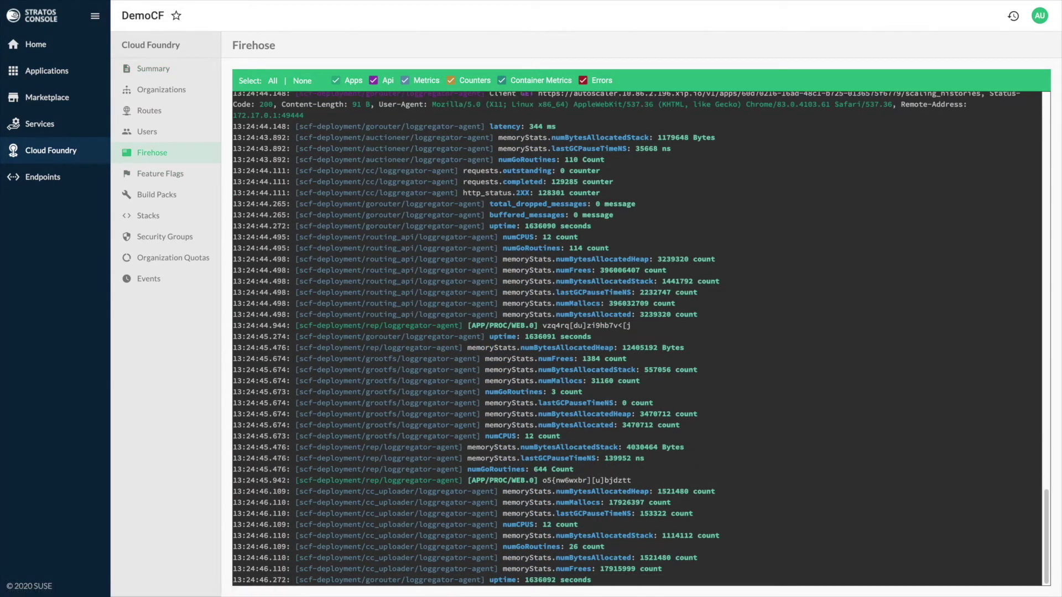
left_click(302, 81)
left_click(405, 80)
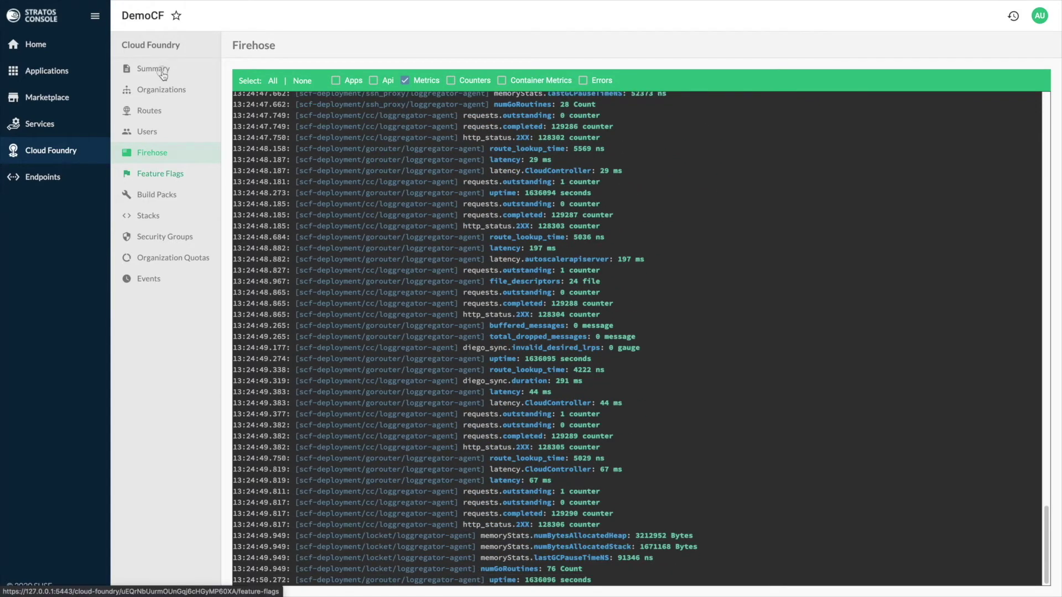
Step: Browse DemoCF's feature flags, build packs, stacks and security groups lists
left_click(160, 173)
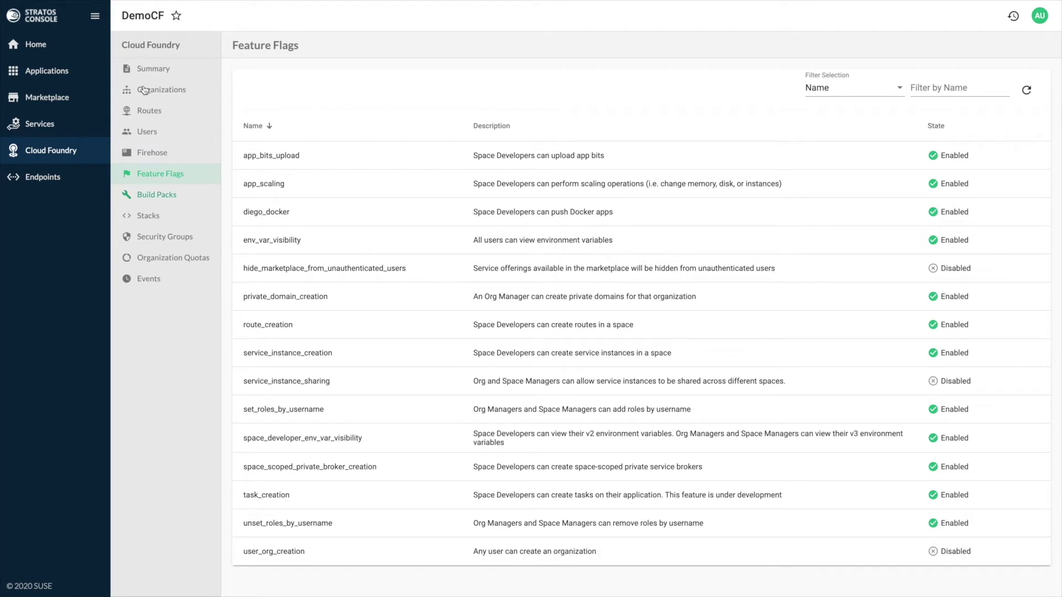
key("Tab")
key("Return")
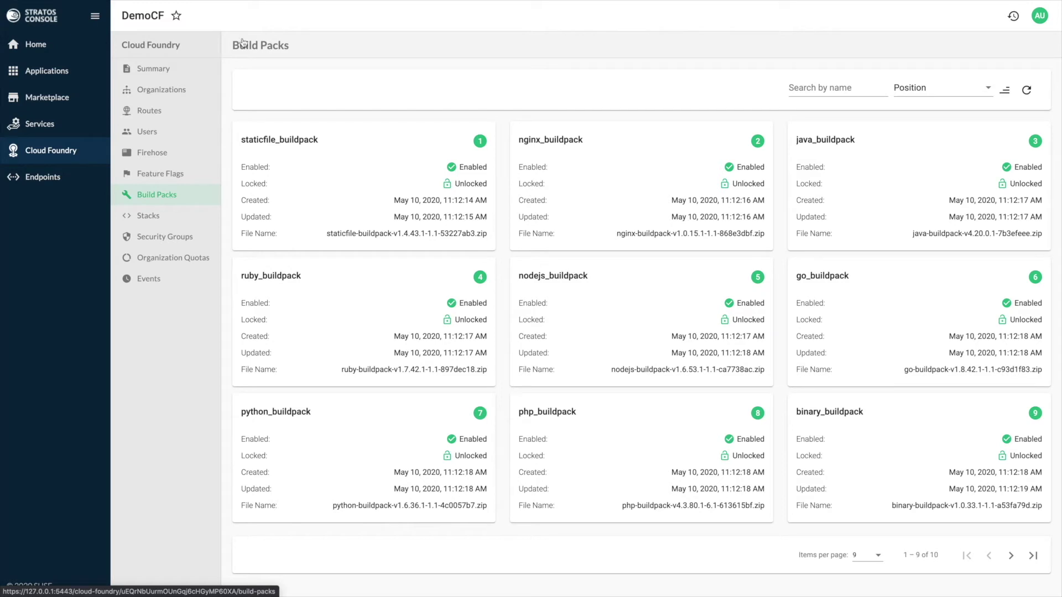
key("Tab")
key("Return")
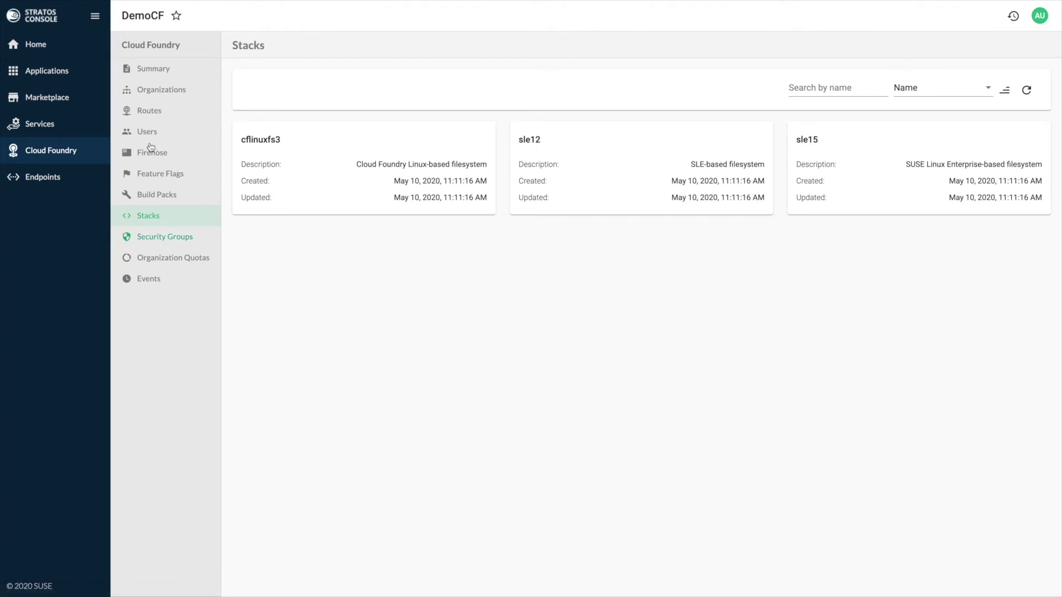
key("Tab")
key("Return")
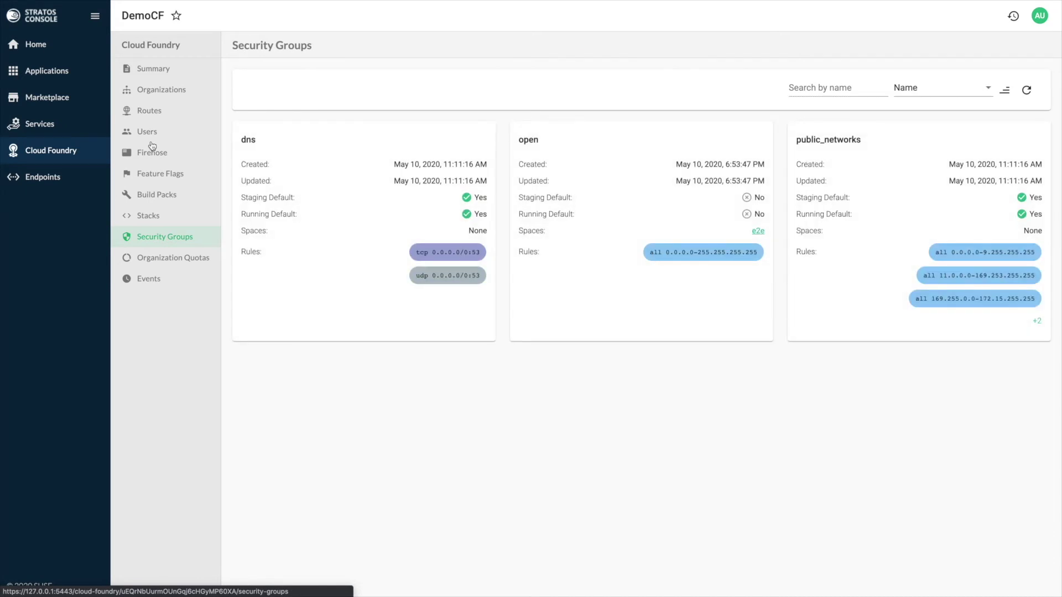
key("shift+Tab")
key("shift+Tab")
key("shift+Tab")
key("shift+Tab")
key("shift+Tab")
key("shift+Tab")
key("shift+Tab")
key("shift+Tab")
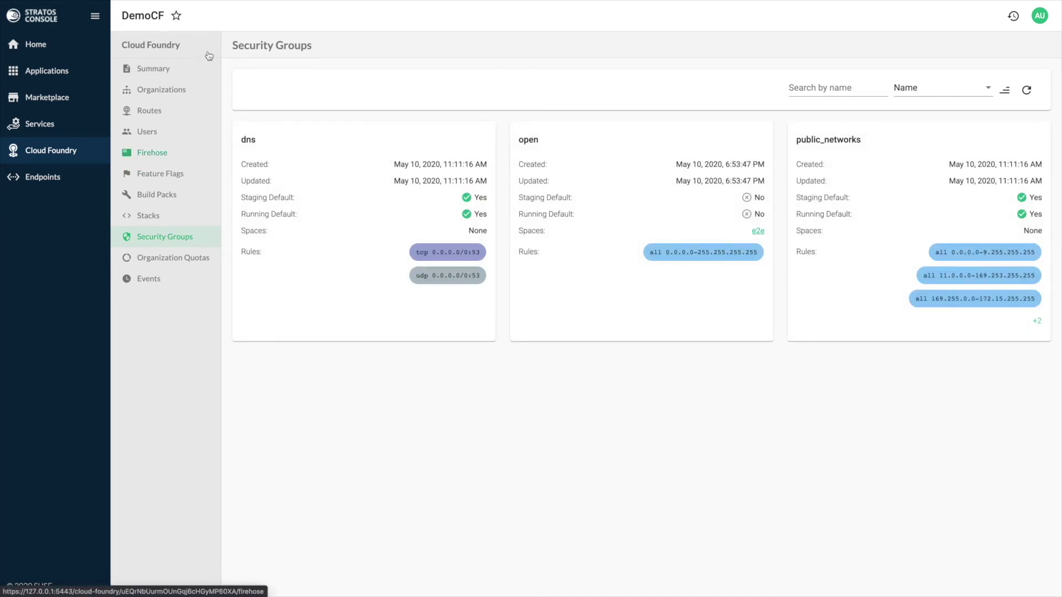
Step: Check DemoCF's summary figures, then list all deployed applications
key("Return")
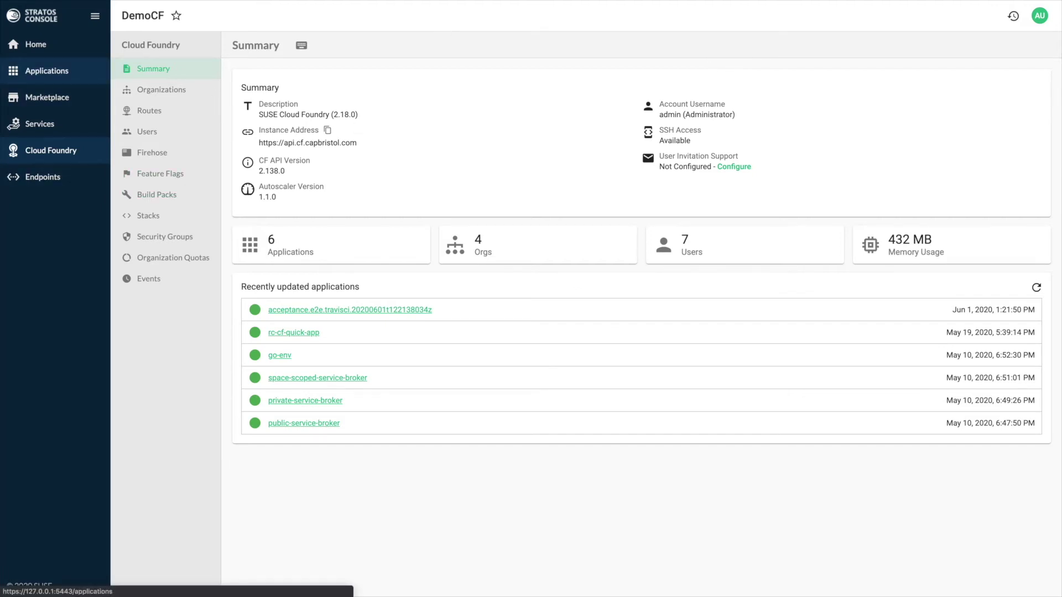
left_click(47, 71)
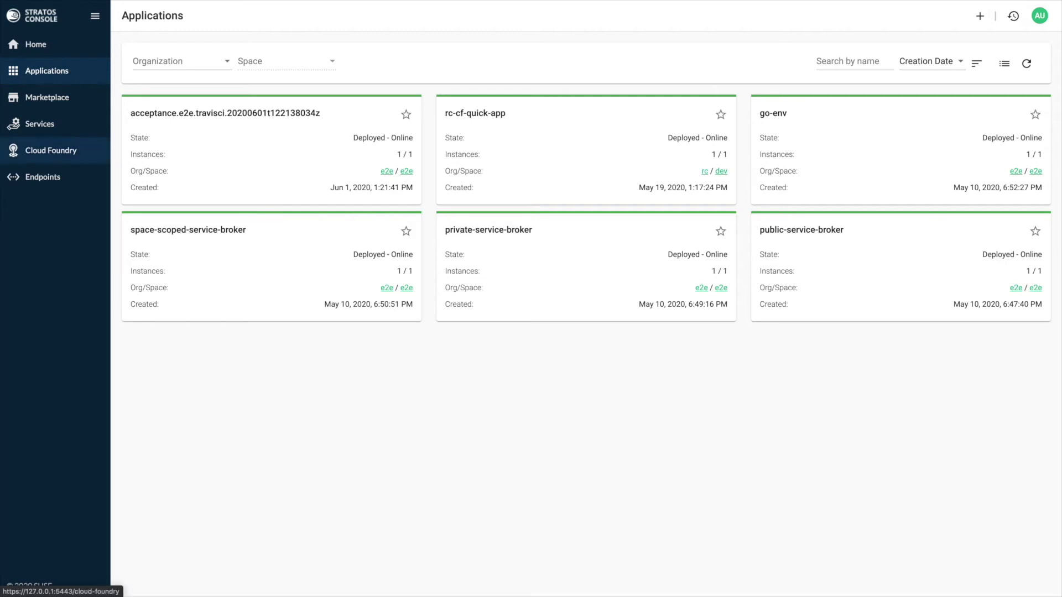
Step: Dismiss the organization filter unchanged and start creating a new application
left_click(177, 61)
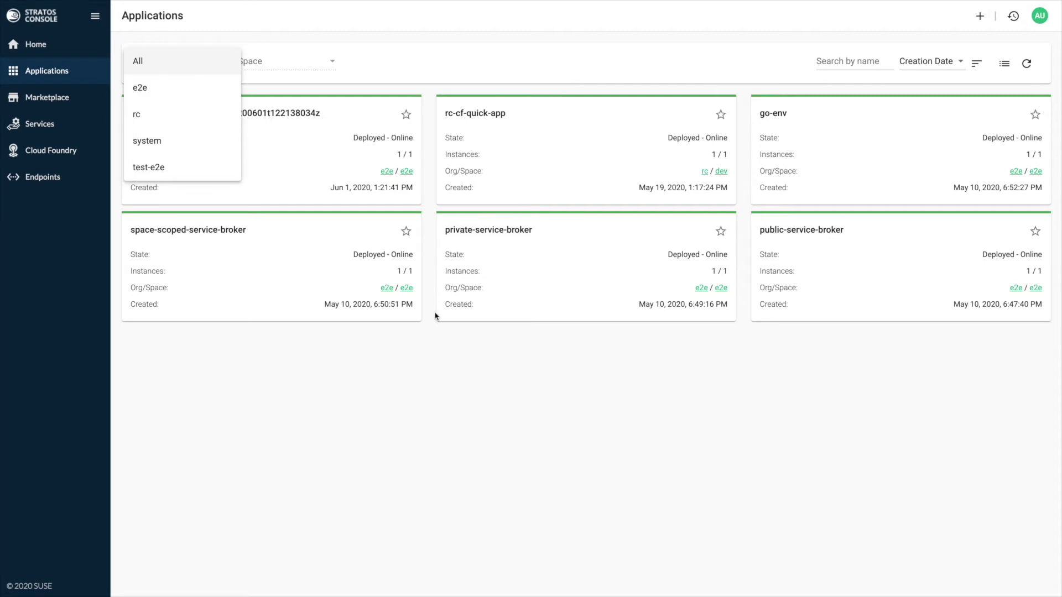
left_click(471, 303)
left_click(979, 16)
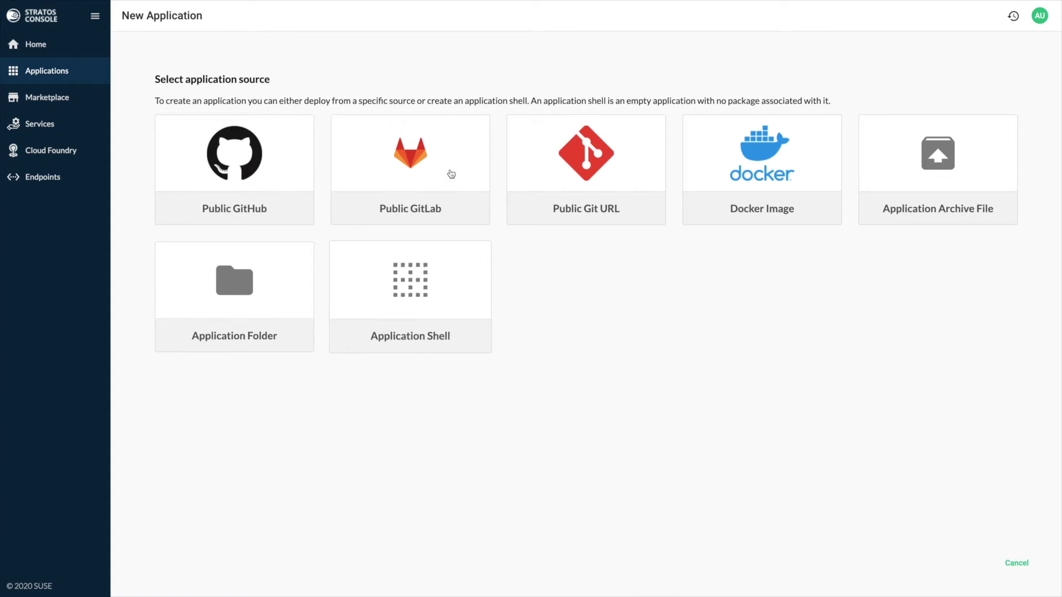
Step: Choose Public GitHub as the new application's source
left_click(260, 130)
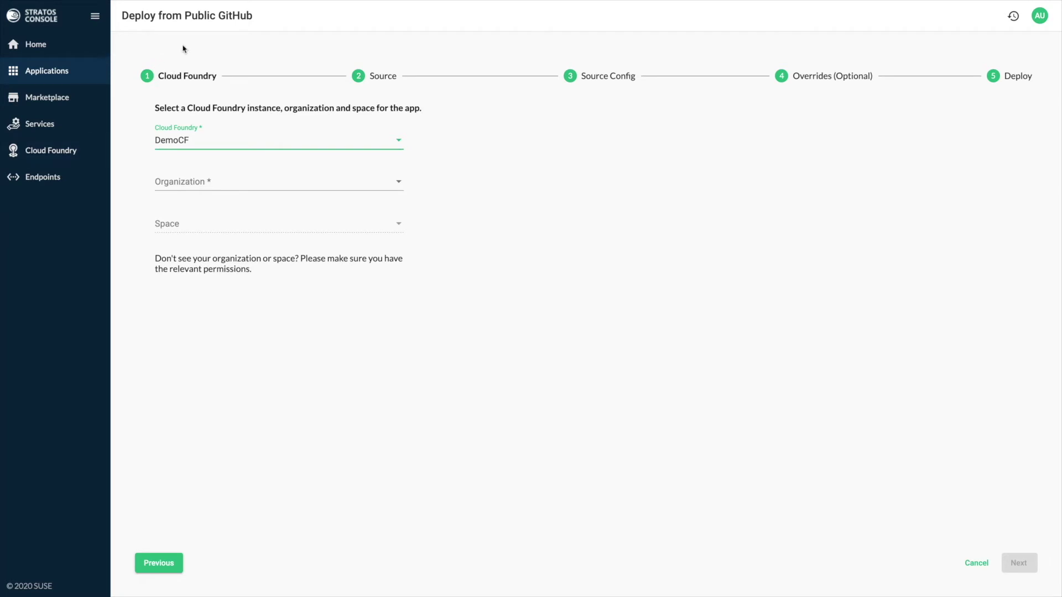
Step: Target the e2e organization and e2e space for the deployment, then continue to Source
key("Tab")
key("space")
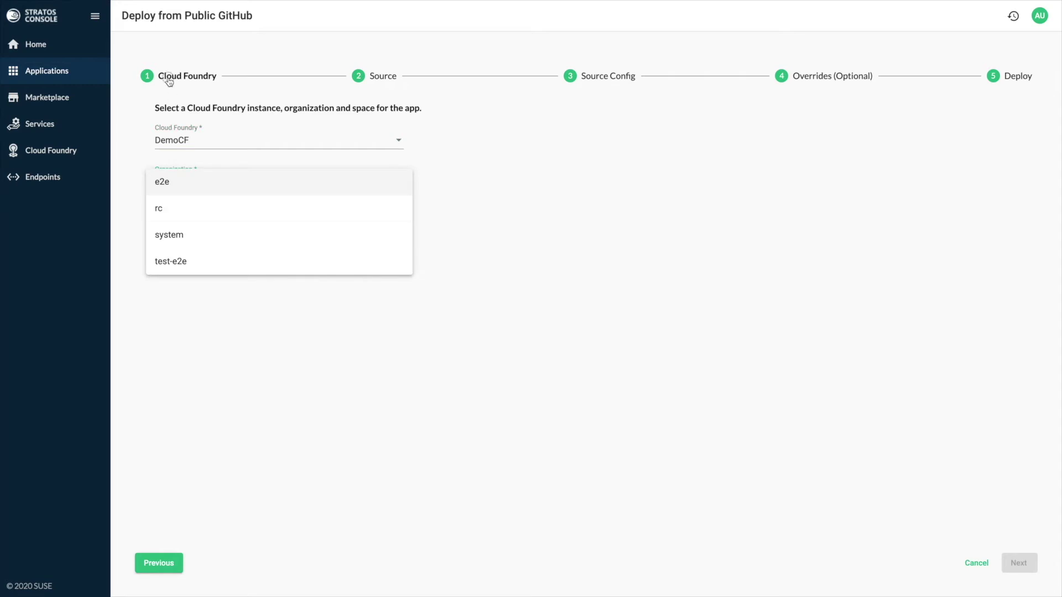
key("Return")
key("Tab")
key("space")
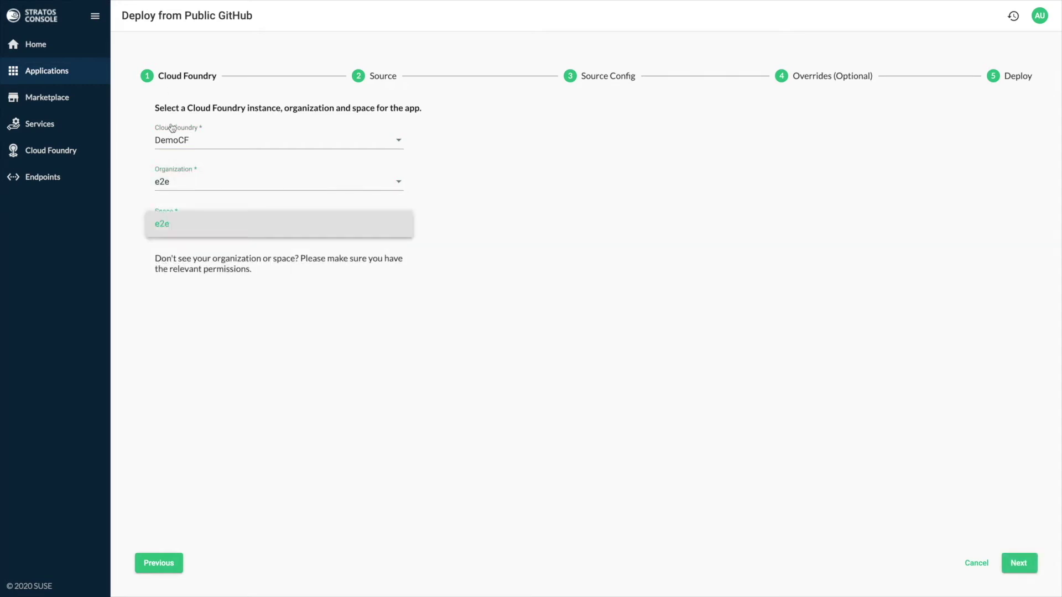
key("Return")
key("Tab")
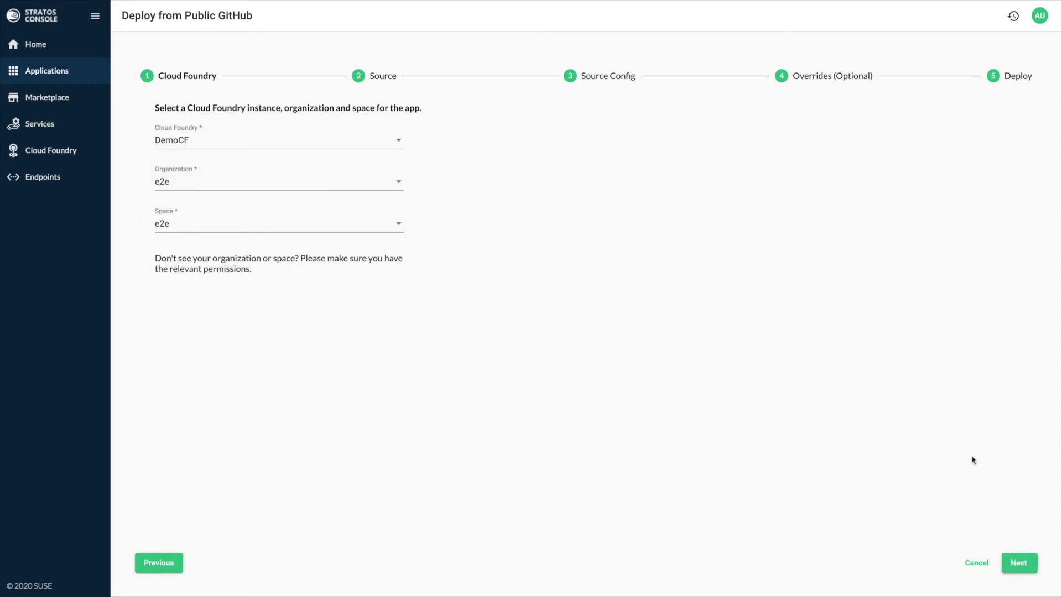
key("Return")
Step: Choose the nwmac/cf-demo-app repository, keeping branch master, and continue to commit selection
key("Tab")
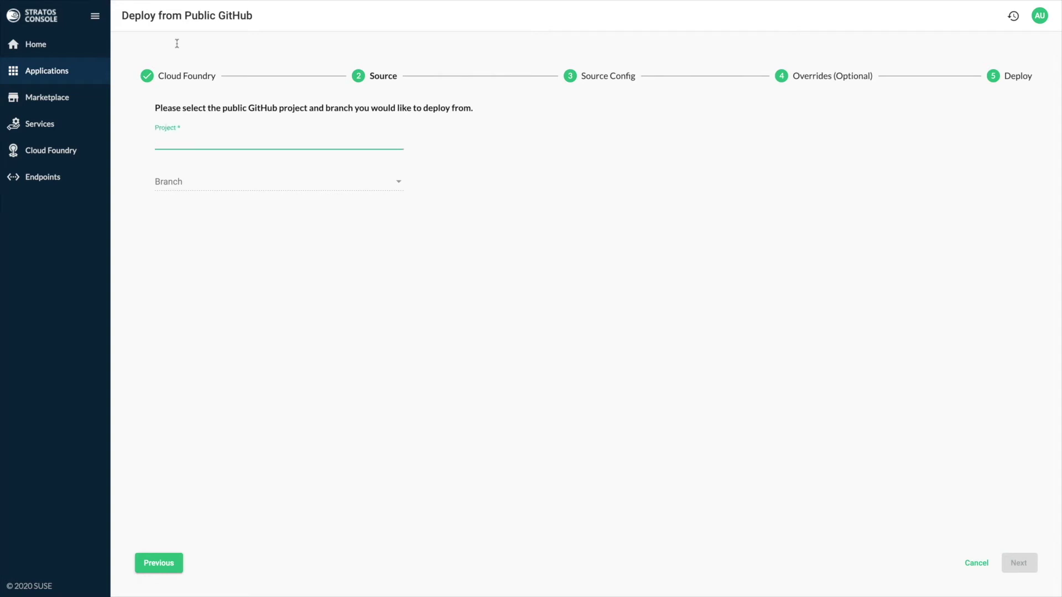
type("nwmac/cf-")
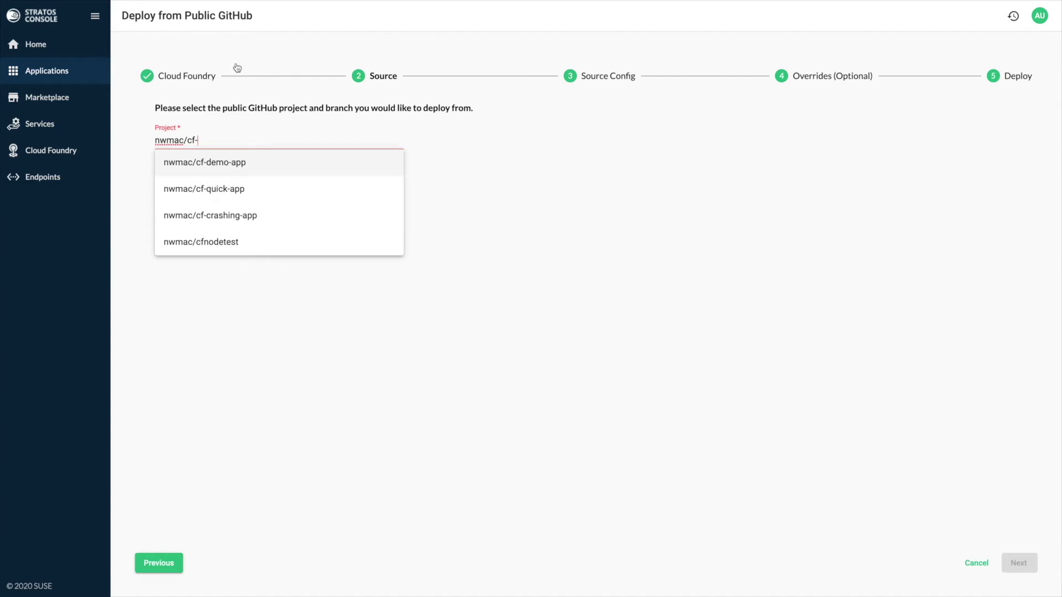
key("Return")
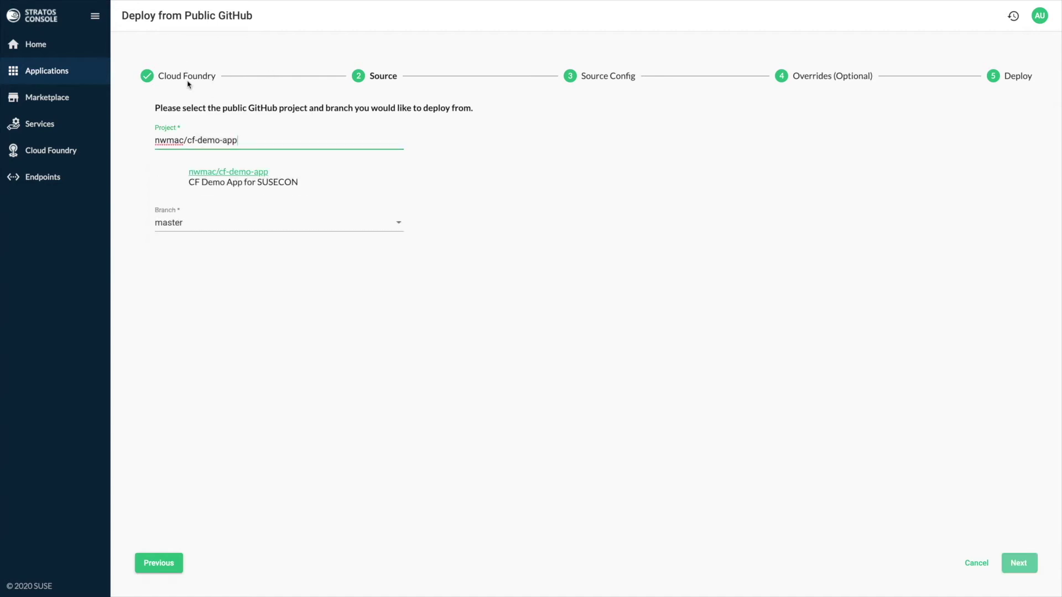
key("Tab")
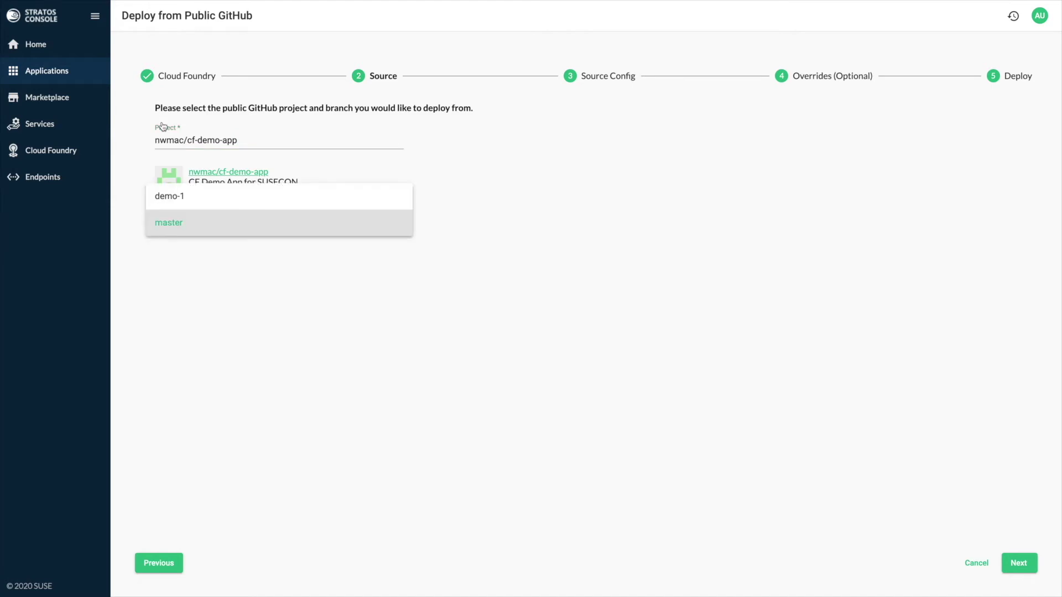
key("Escape")
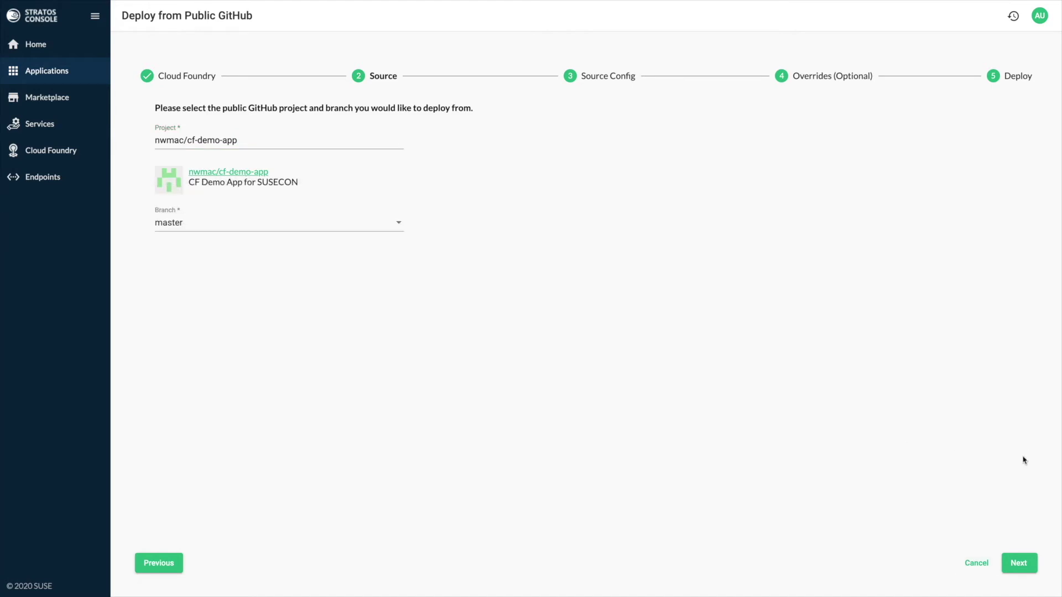
left_click(1019, 563)
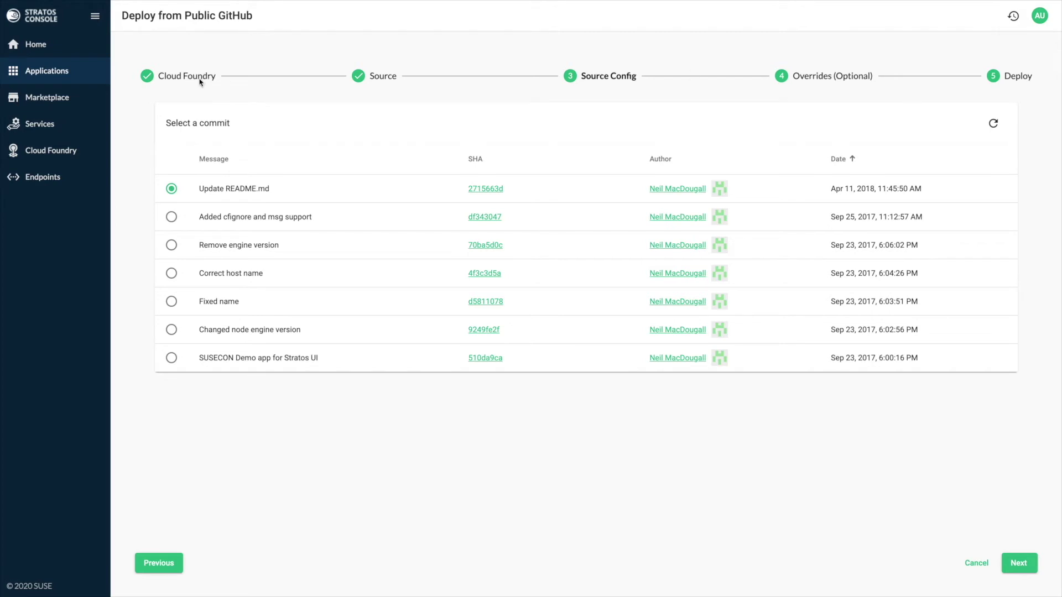
Step: Keep the latest commit 'Update README.md' selected and continue to Overrides
left_click(1019, 563)
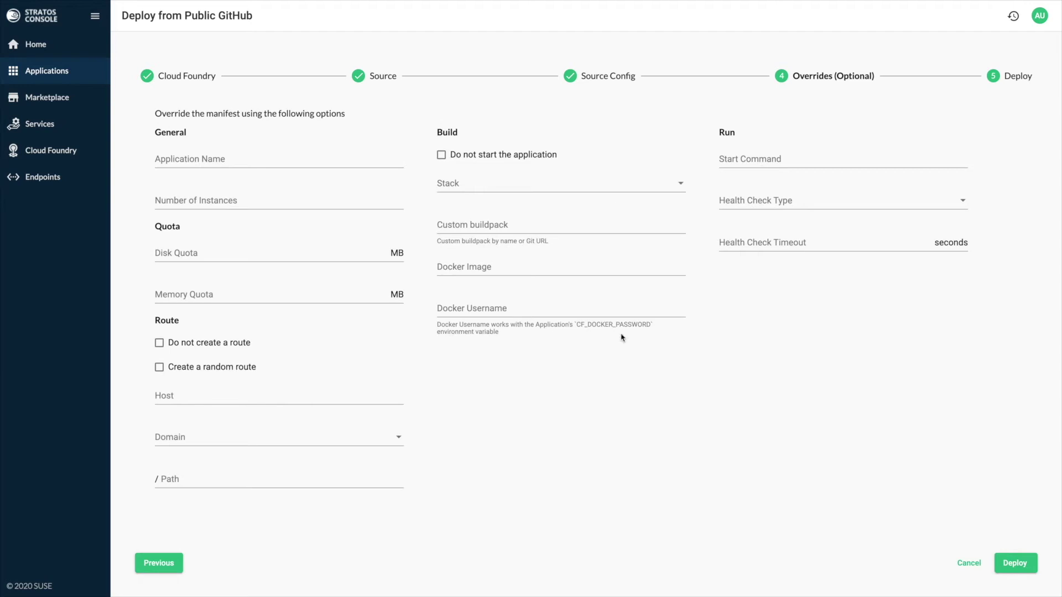
Step: Deploy susecon-demo with blank manifest overrides
key("Return")
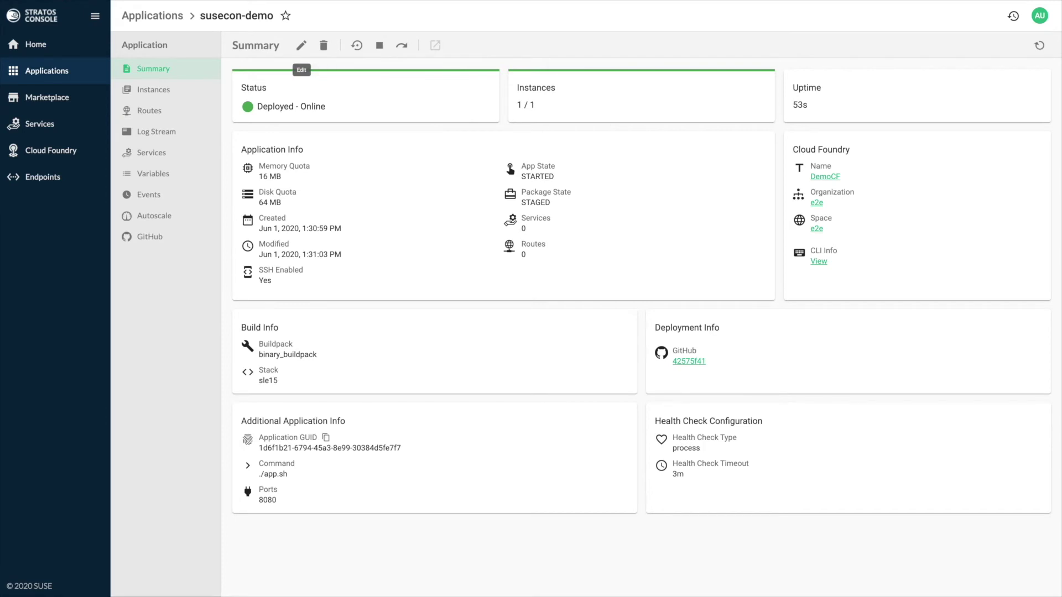
Step: Scale susecon-demo to 3 instances, then check that its Routes page lists no routes
left_click(301, 46)
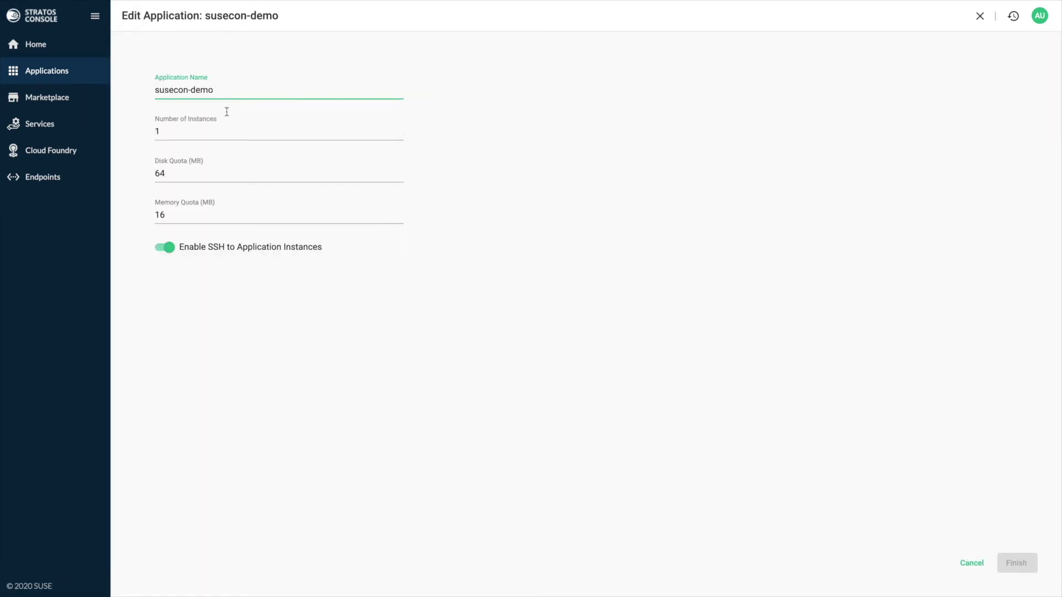
left_click(971, 563)
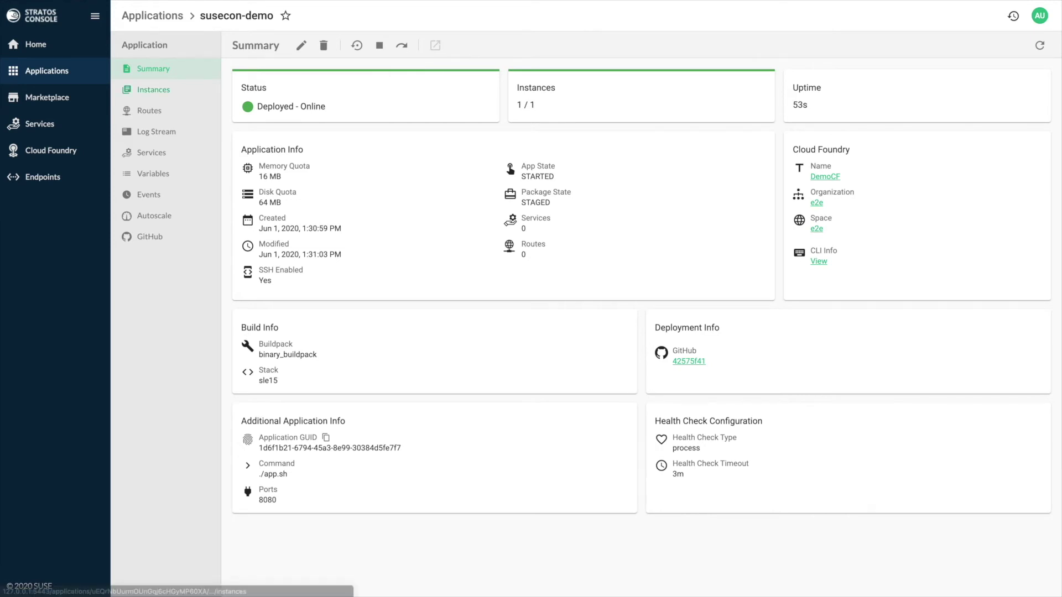
left_click(153, 89)
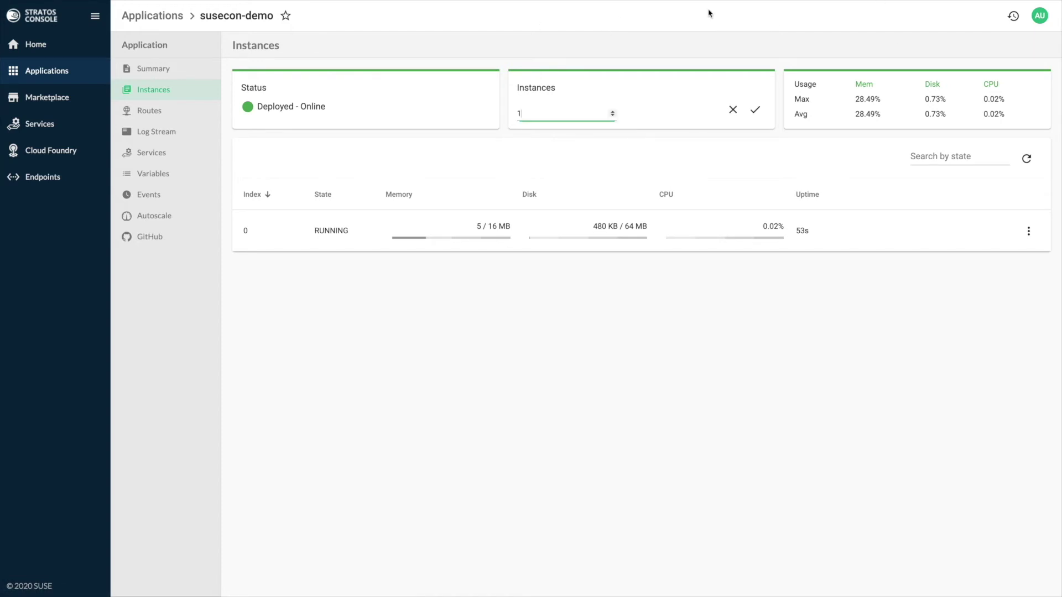
key("BackSpace")
type("3")
key("Escape")
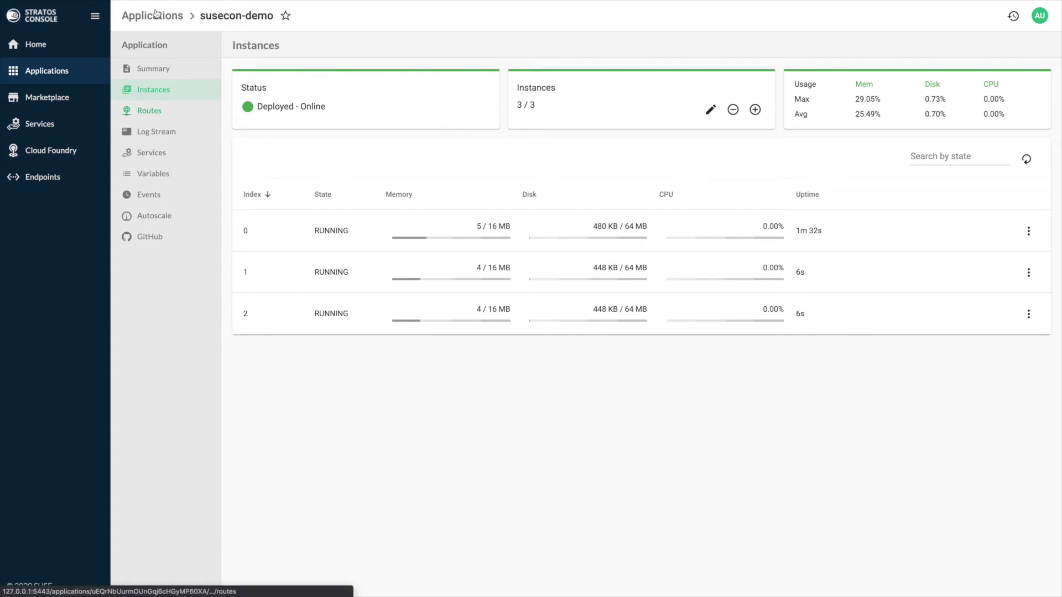
key("Return")
key("Tab")
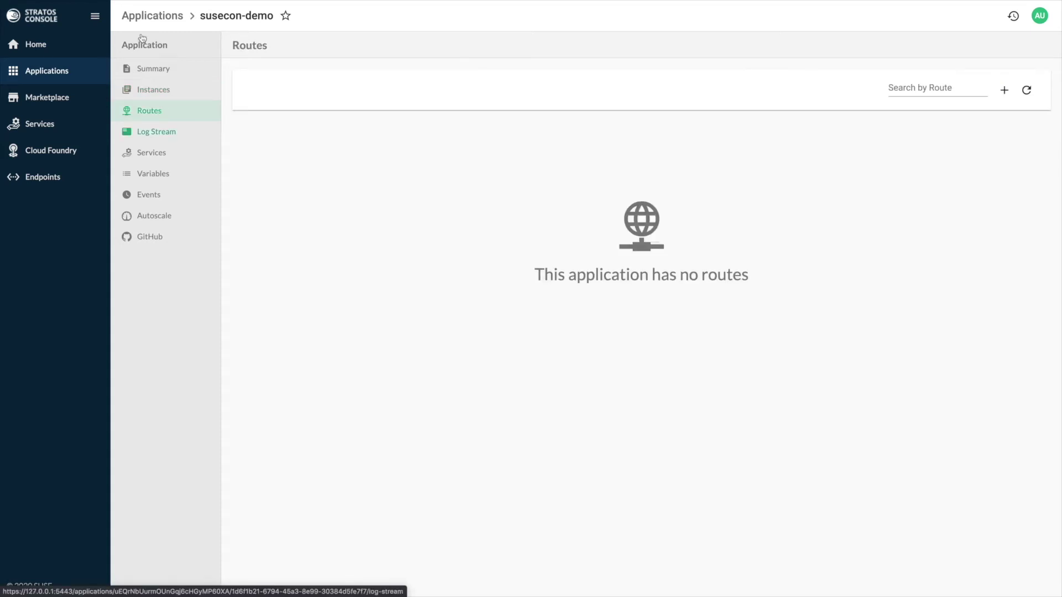
Step: Check susecon-demo's log stream and its bound services
key("Return")
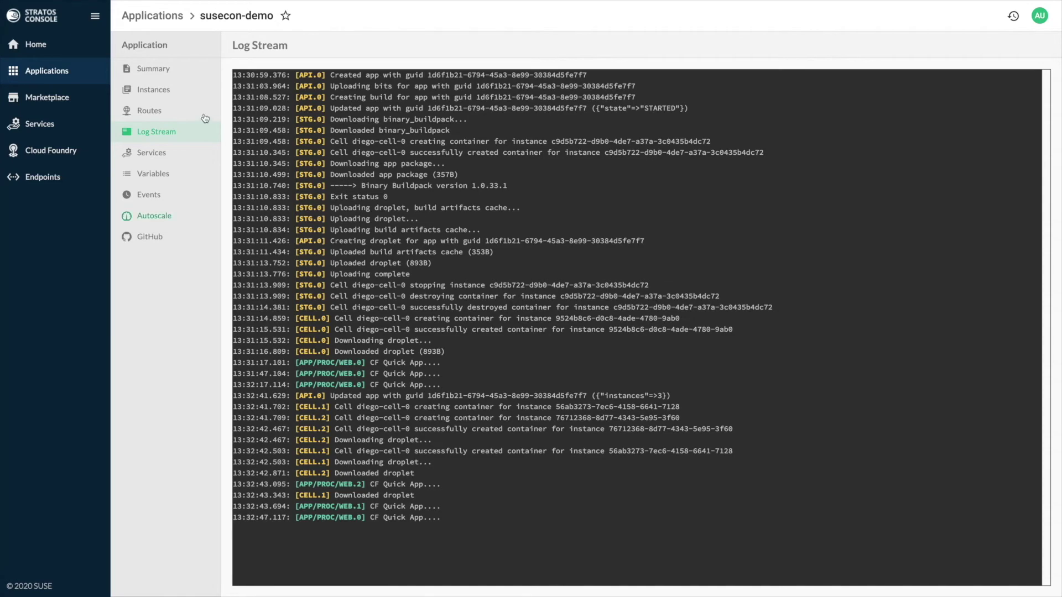
key("shift+Tab")
key("shift+Tab")
key("shift+Tab")
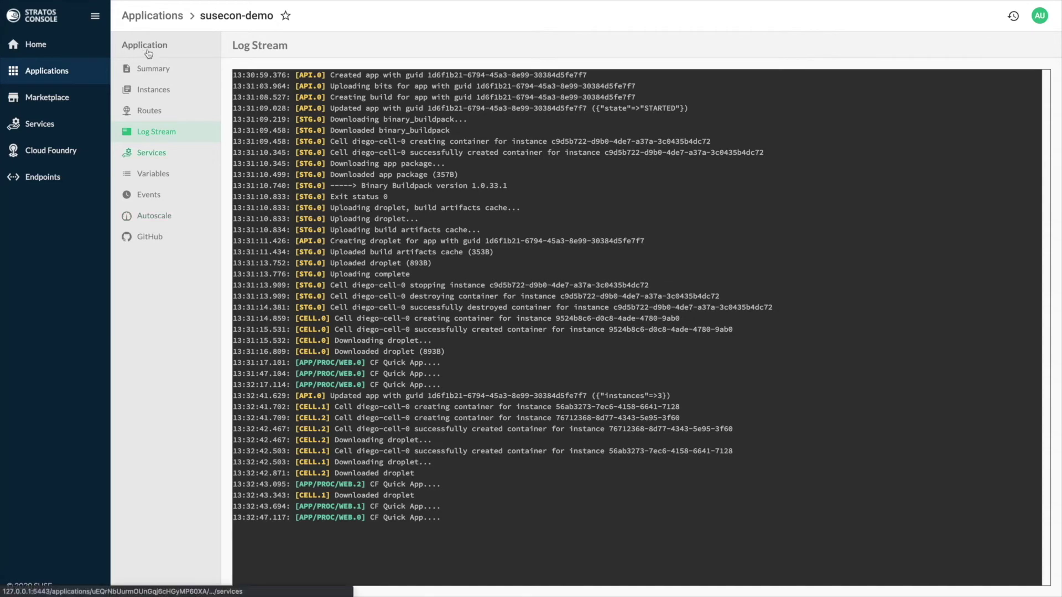
key("Return")
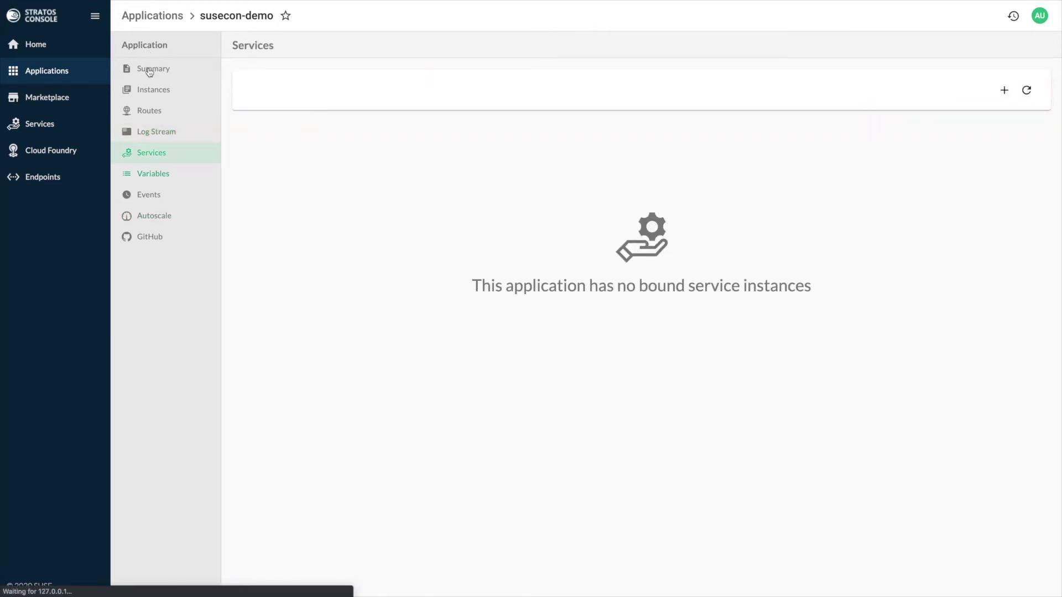
Step: Review its environment variables and event history, finishing on the empty Autoscale page
key("Return")
scroll(346, 271, "down", 2)
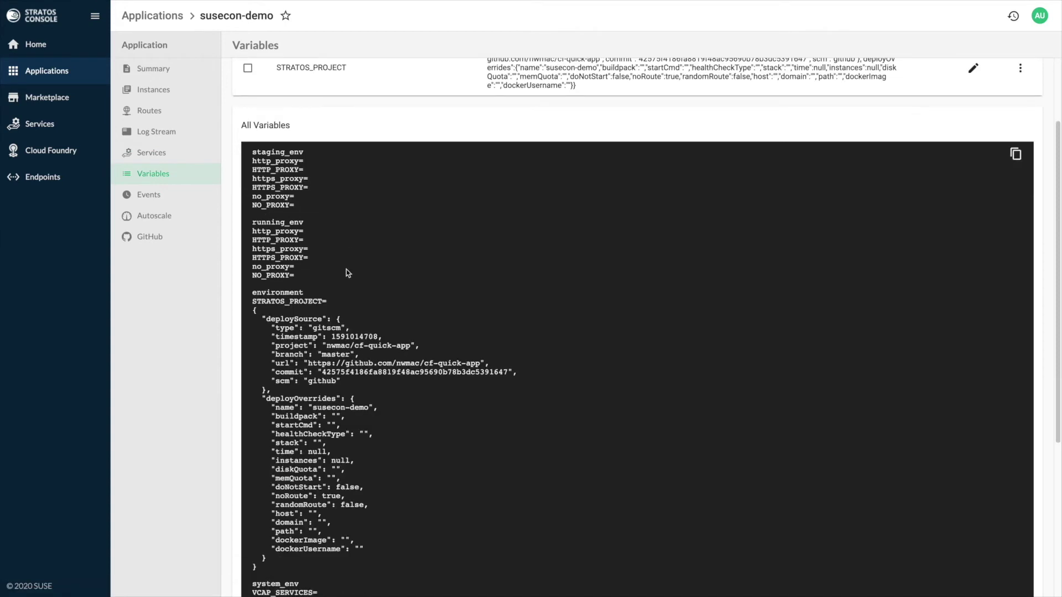
key("Tab")
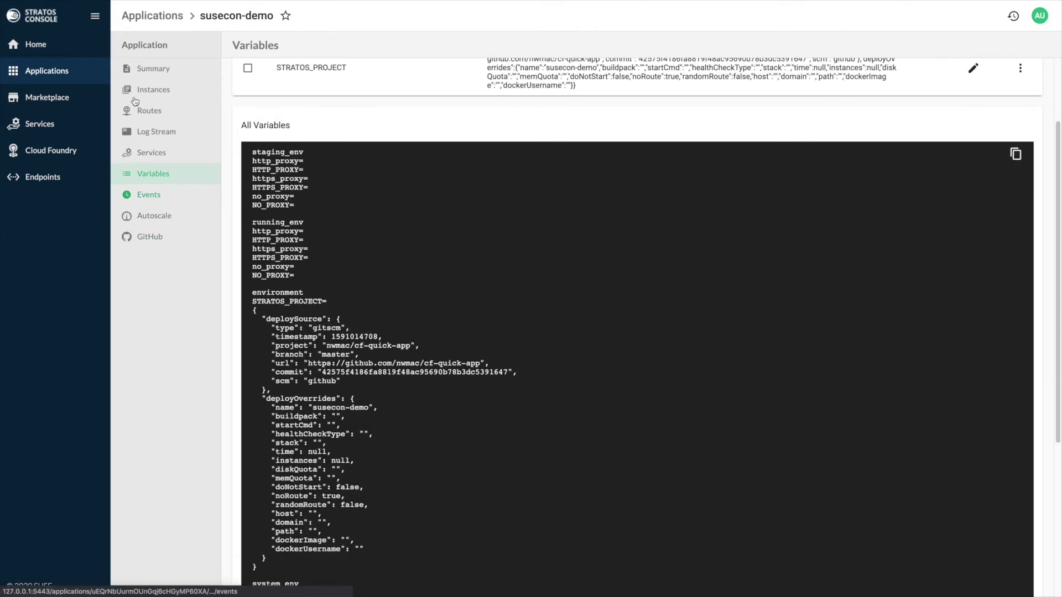
key("Return")
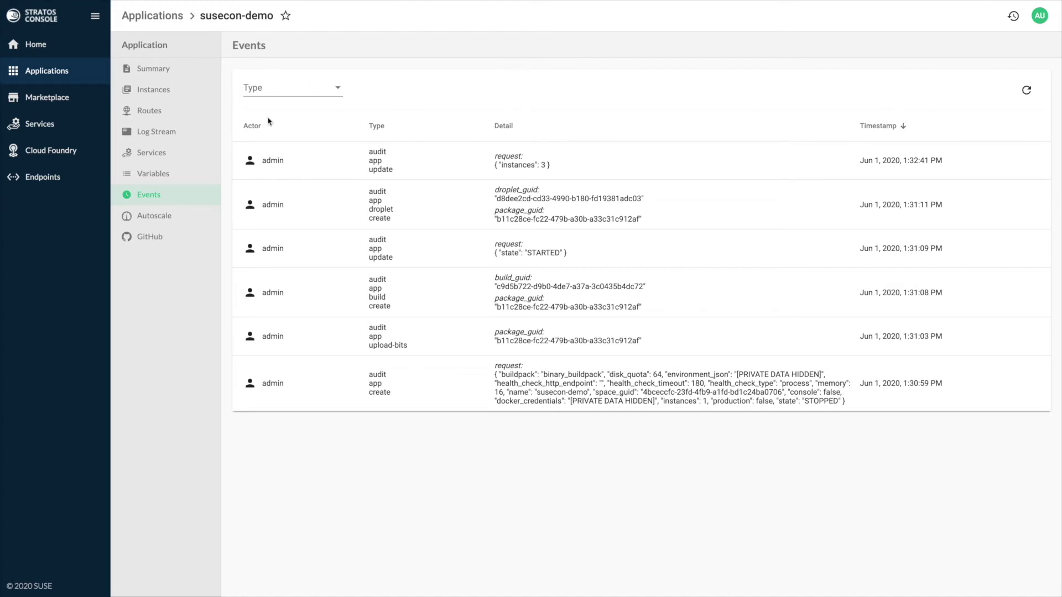
key("Tab")
key("Return")
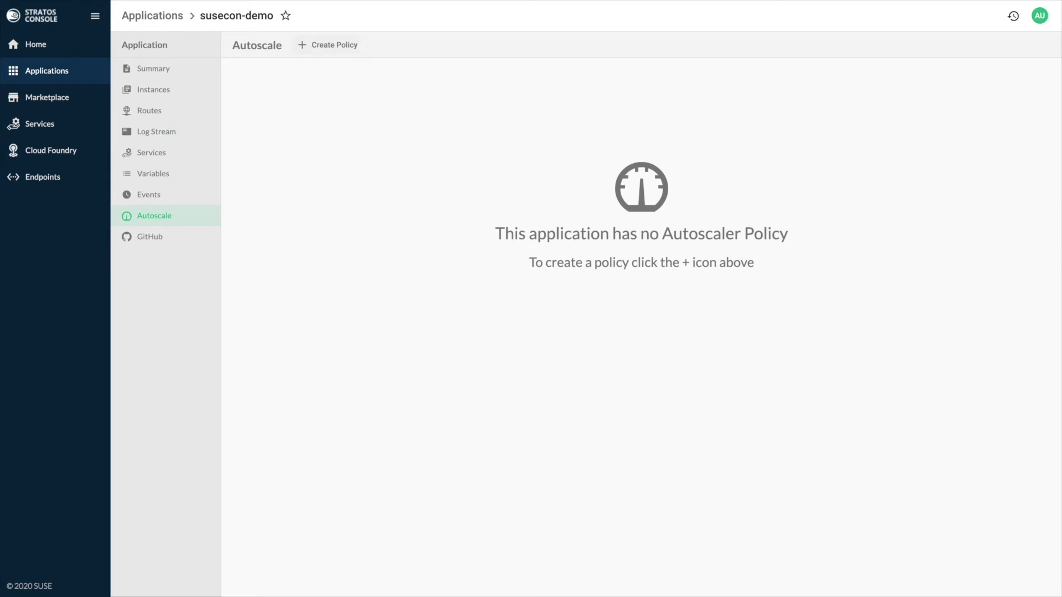
Step: Begin an autoscaler policy with default instance limits, add a rule, then discard the draft
left_click(328, 45)
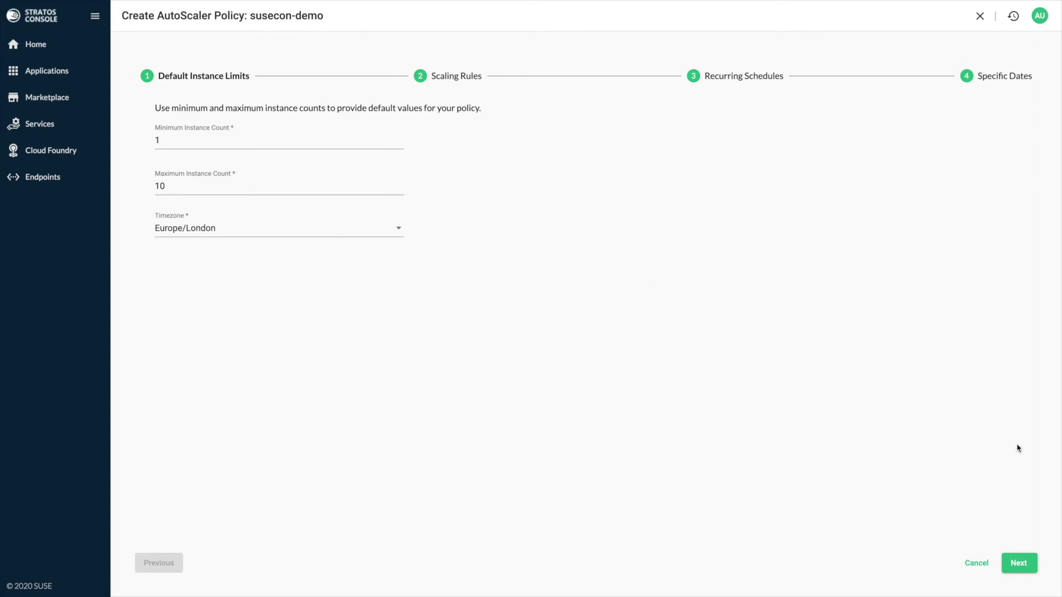
left_click(1019, 563)
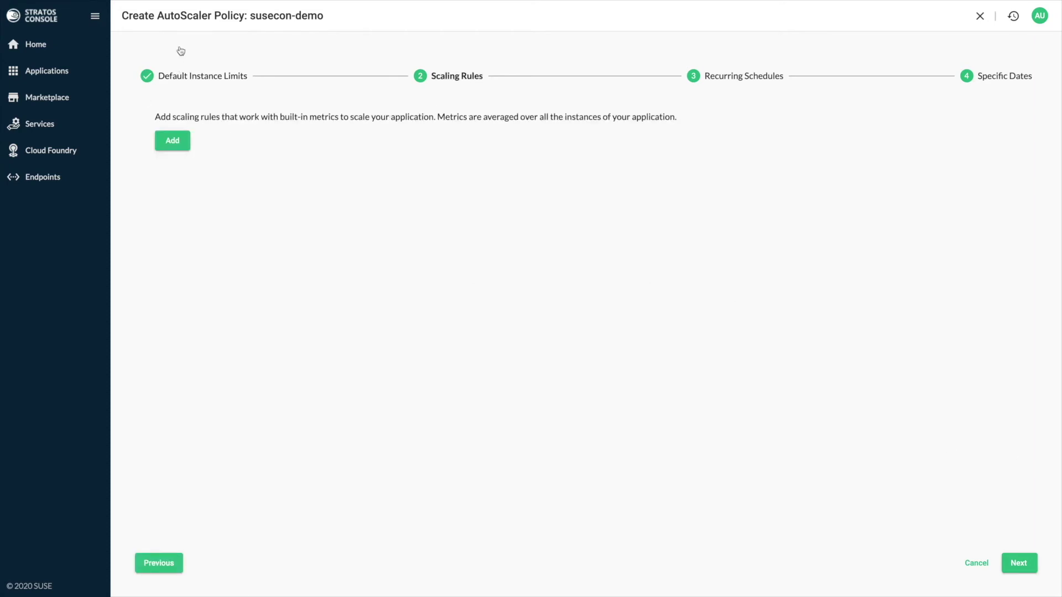
key("Return")
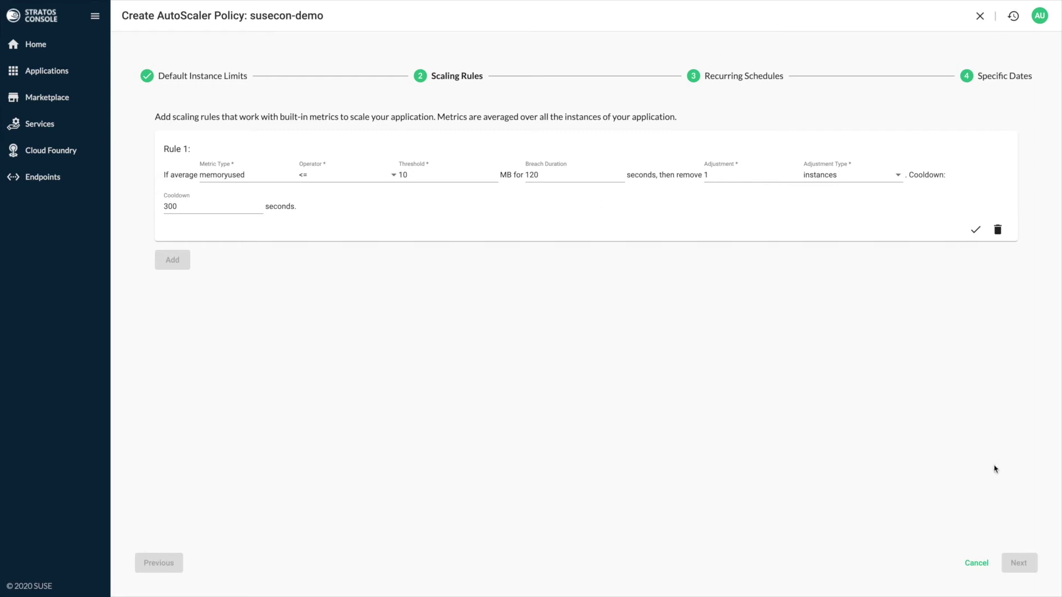
left_click(977, 562)
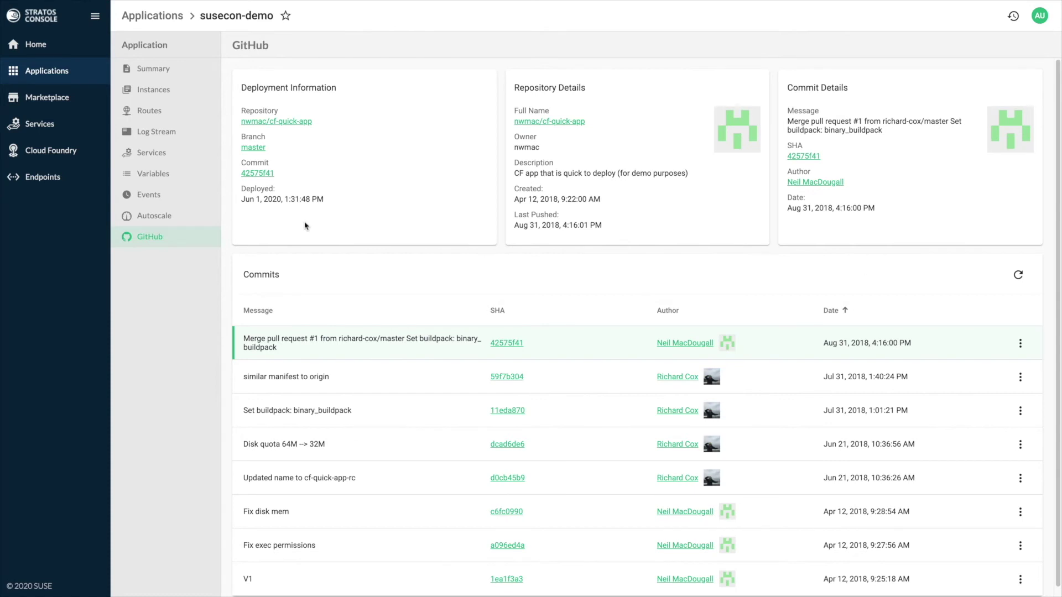
Step: Star susecon-demo as a favourite, then open the Applications list showing six apps
left_click(1020, 376)
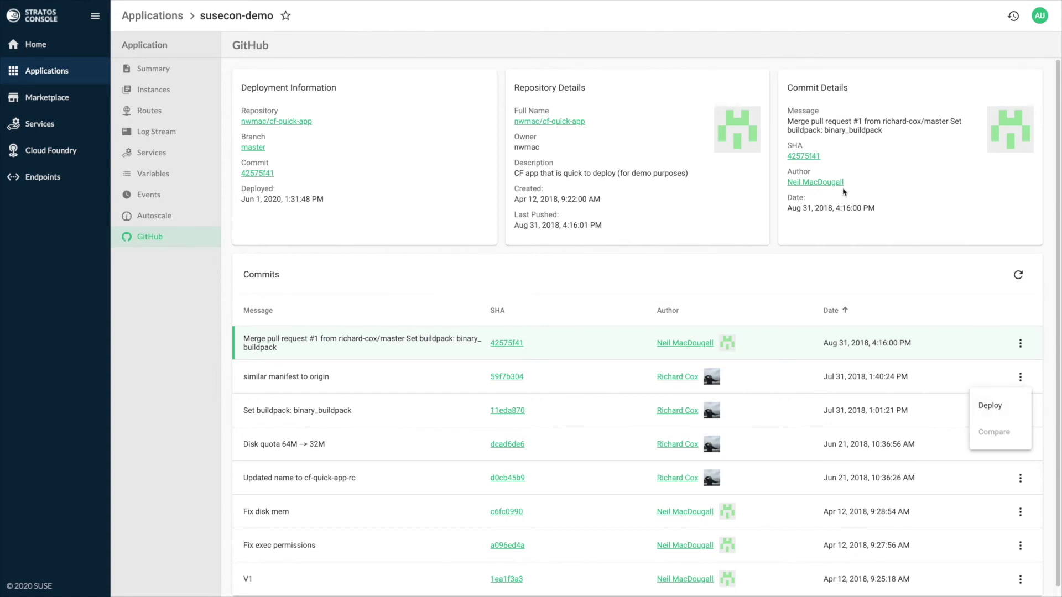
left_click(879, 188)
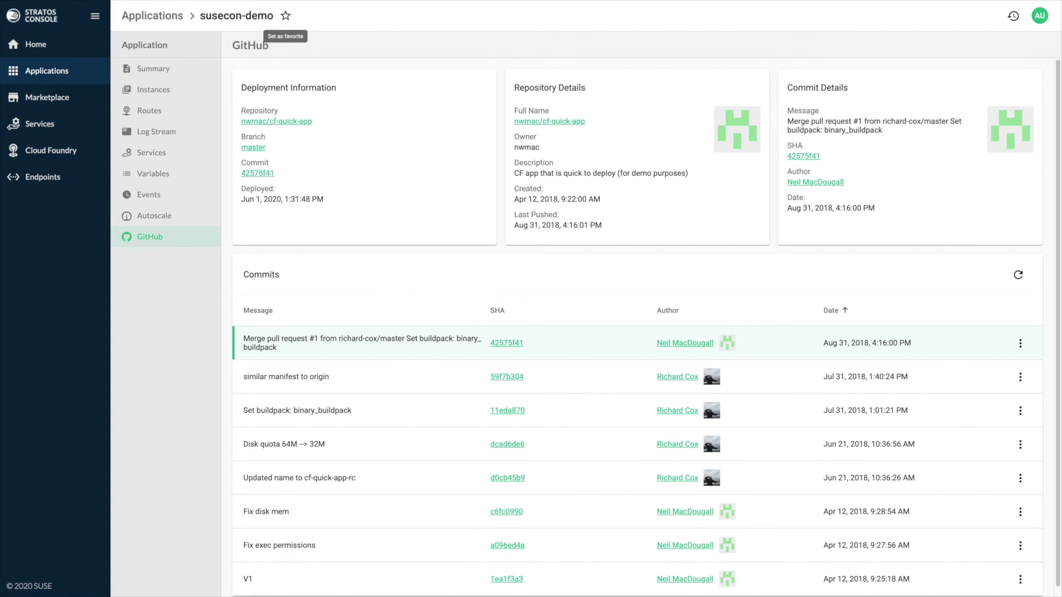
left_click(285, 16)
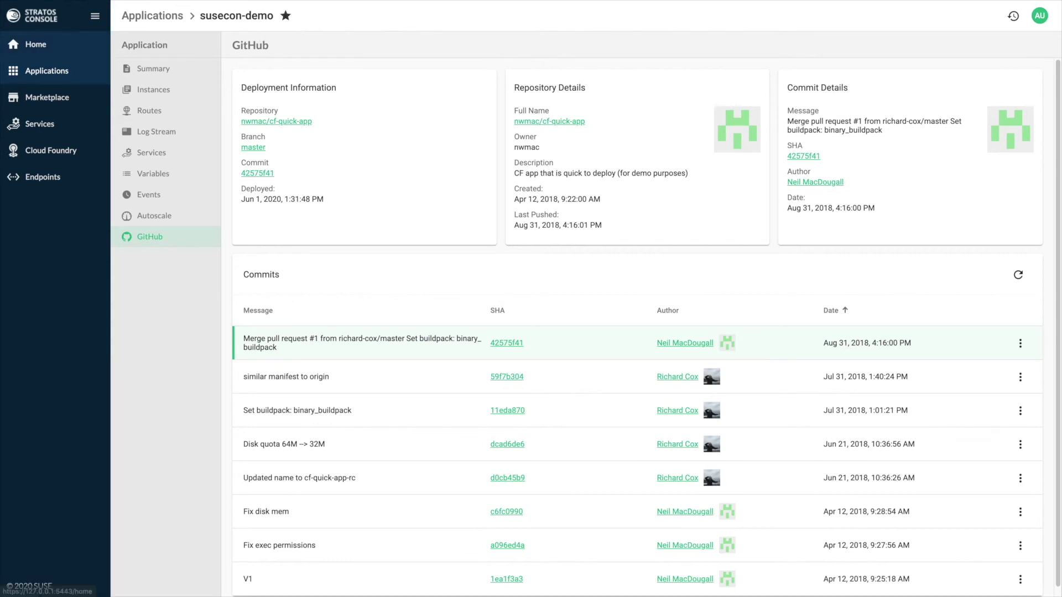
left_click(35, 44)
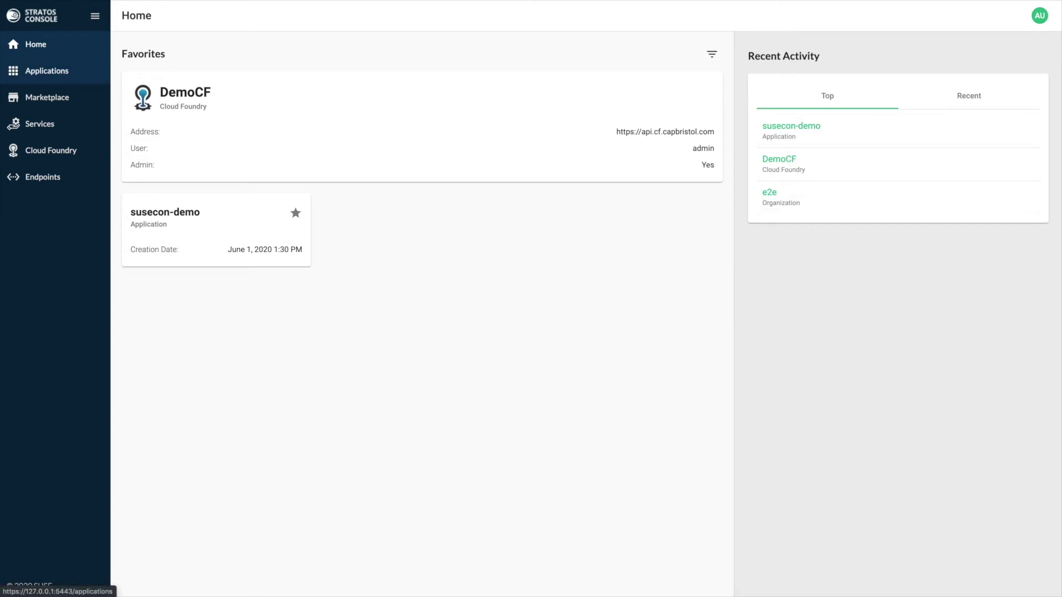
left_click(47, 71)
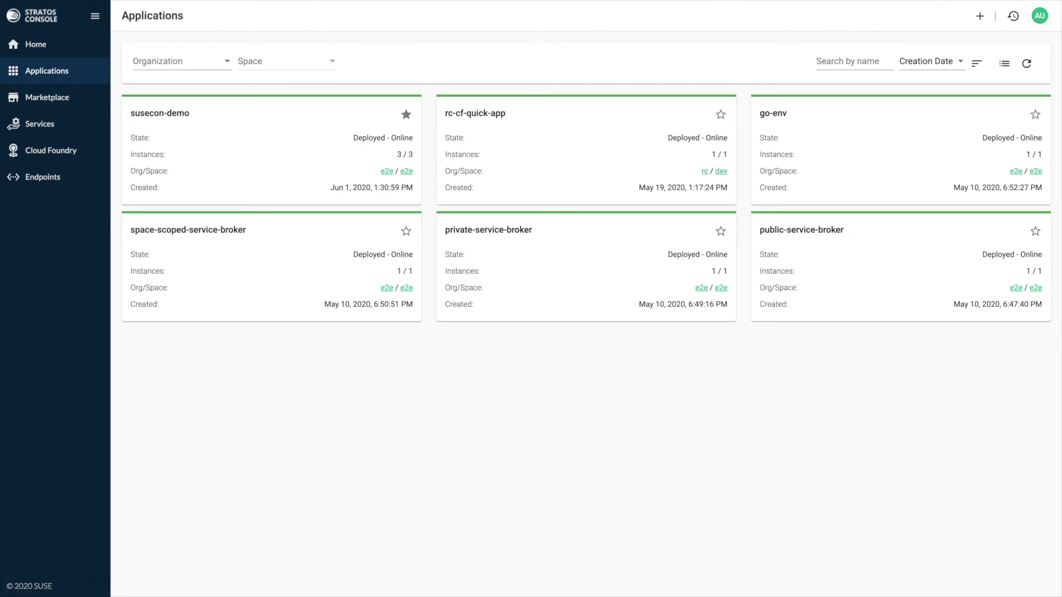
Step: Go to the Endpoints list and open its Backup/Restore page
left_click(1005, 64)
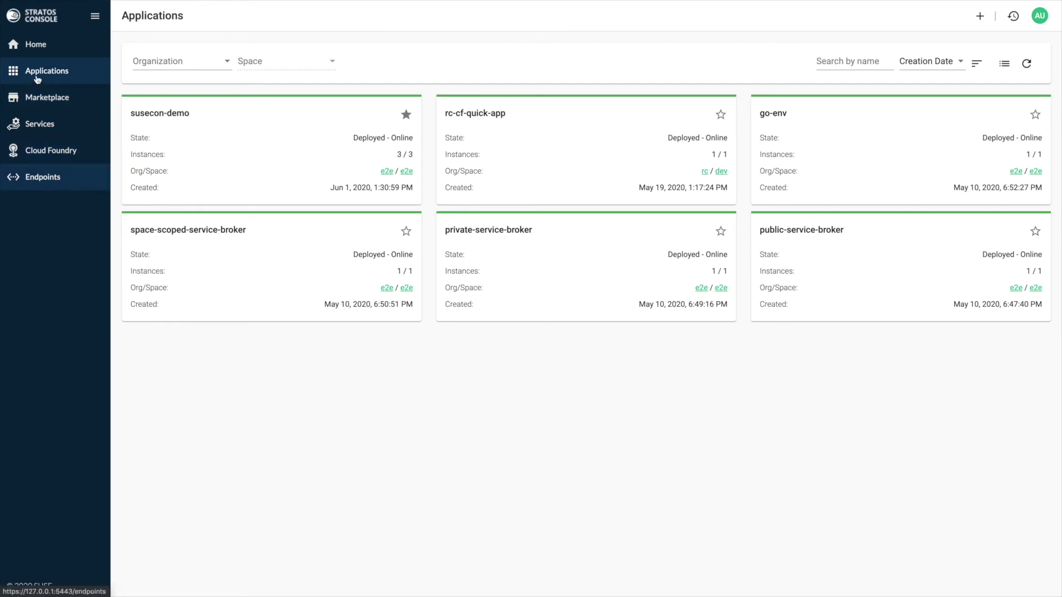
key("Return")
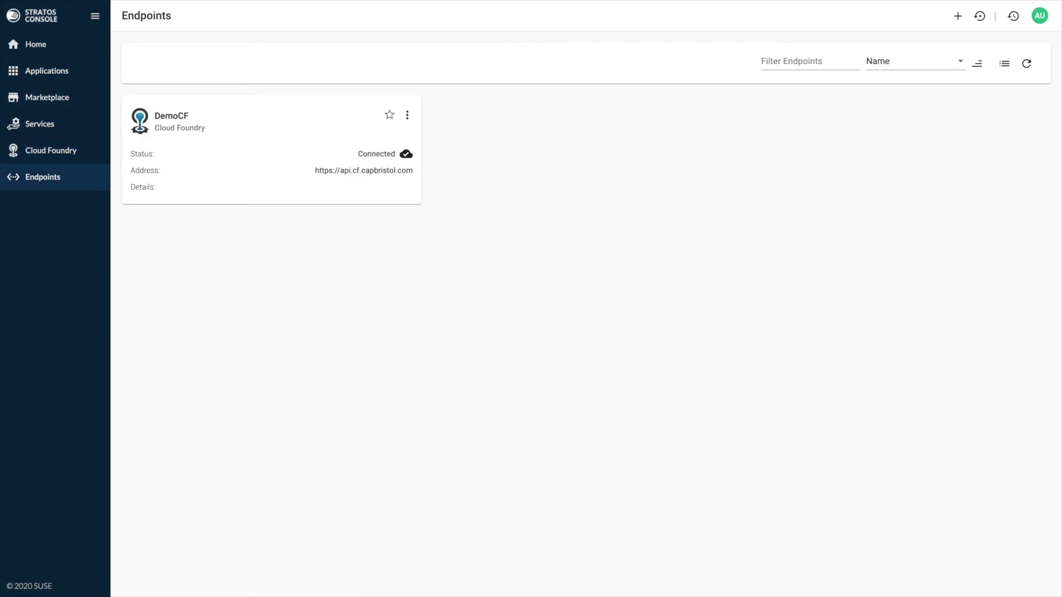
left_click(980, 16)
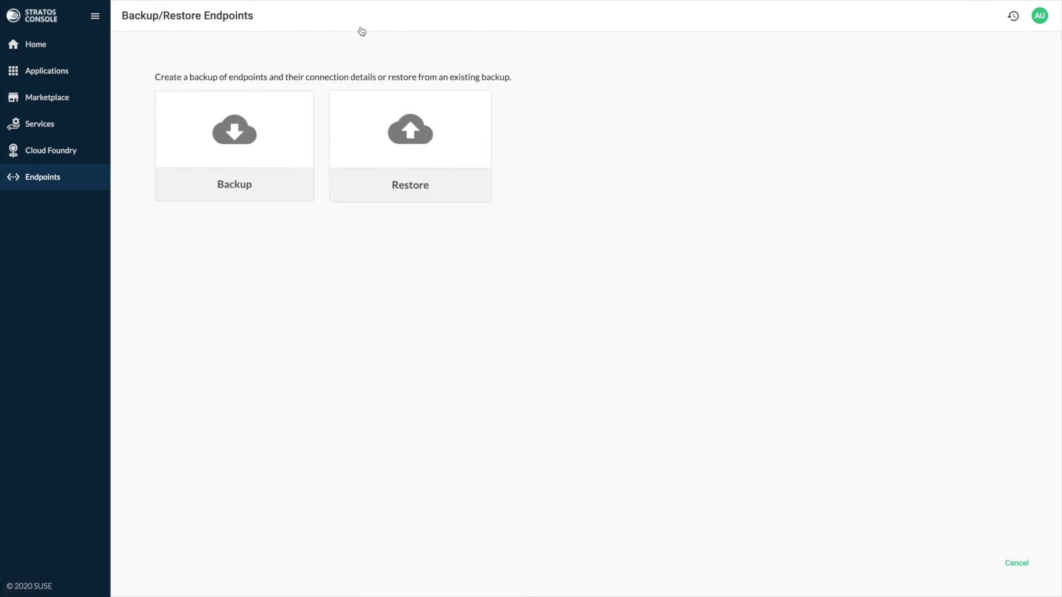
Step: Restore endpoints from stratos_backup_20200601-122350.bk, entering the backup password and accepting overwrite
key("Return")
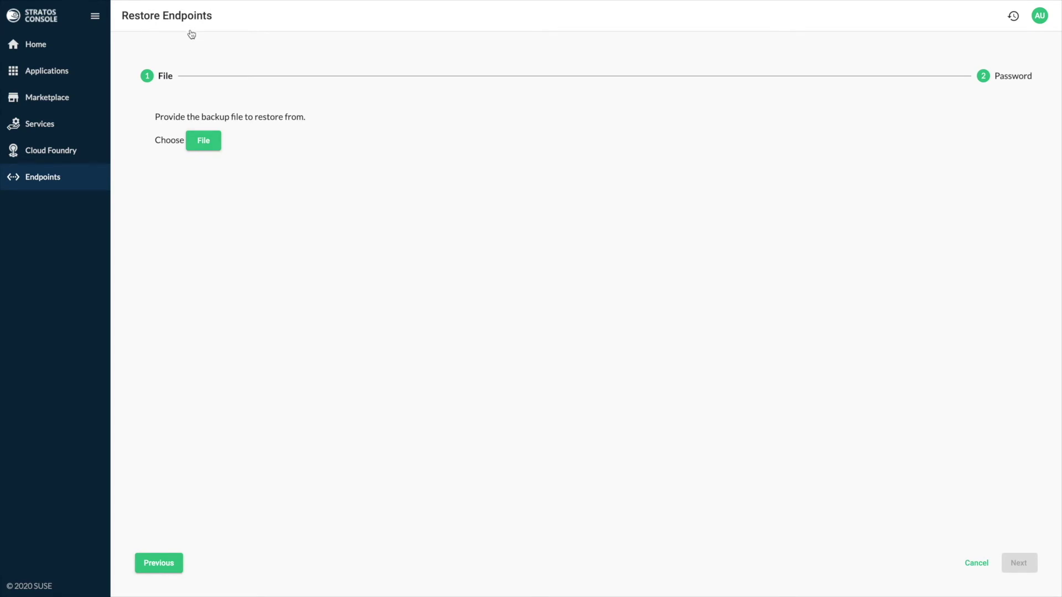
key("Return")
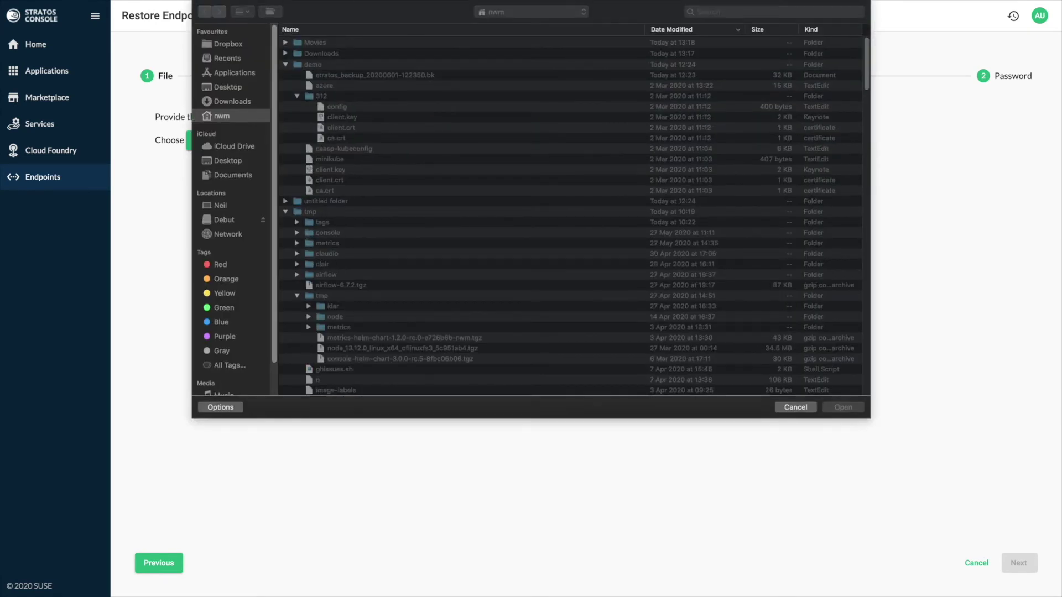
key("Down")
key("Return")
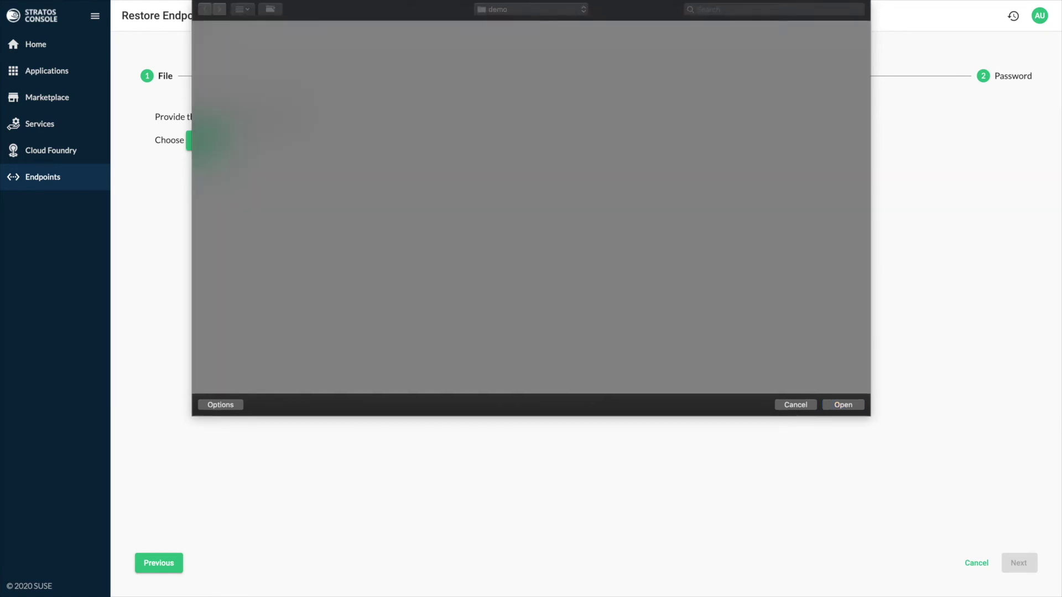
left_click(1019, 563)
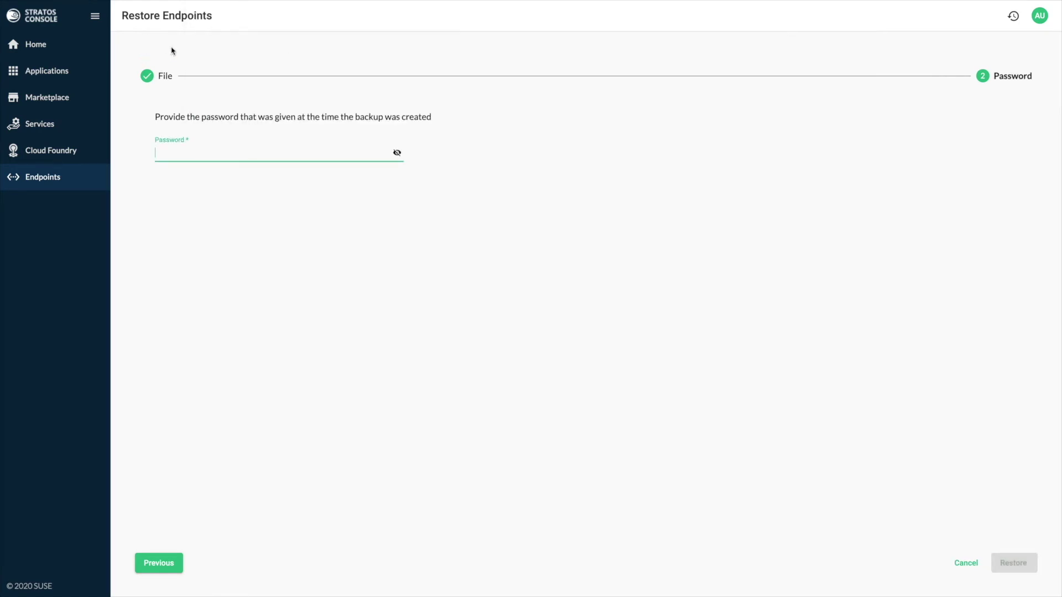
type("password")
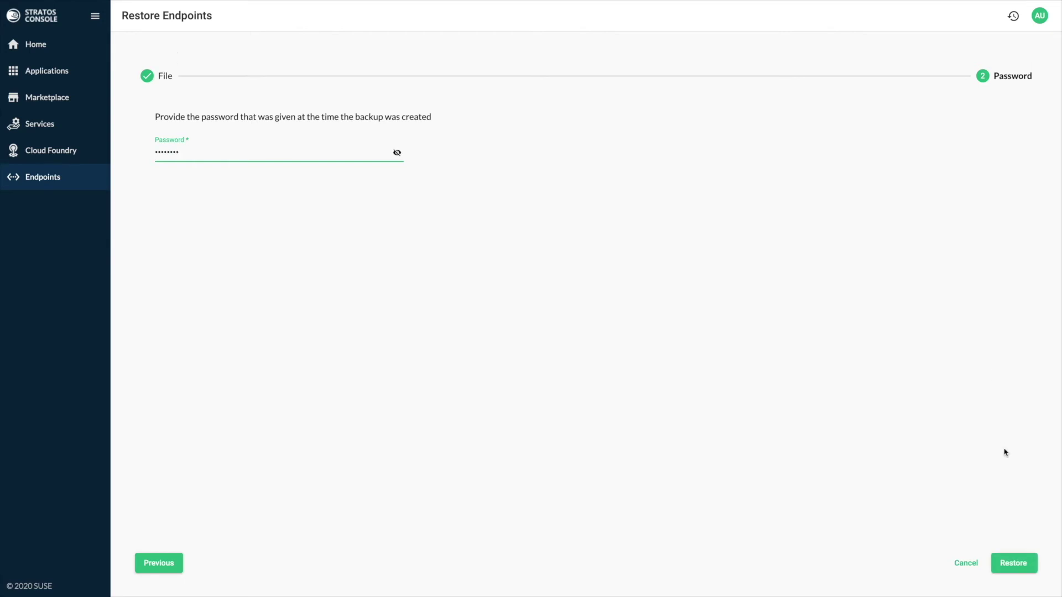
key("Return")
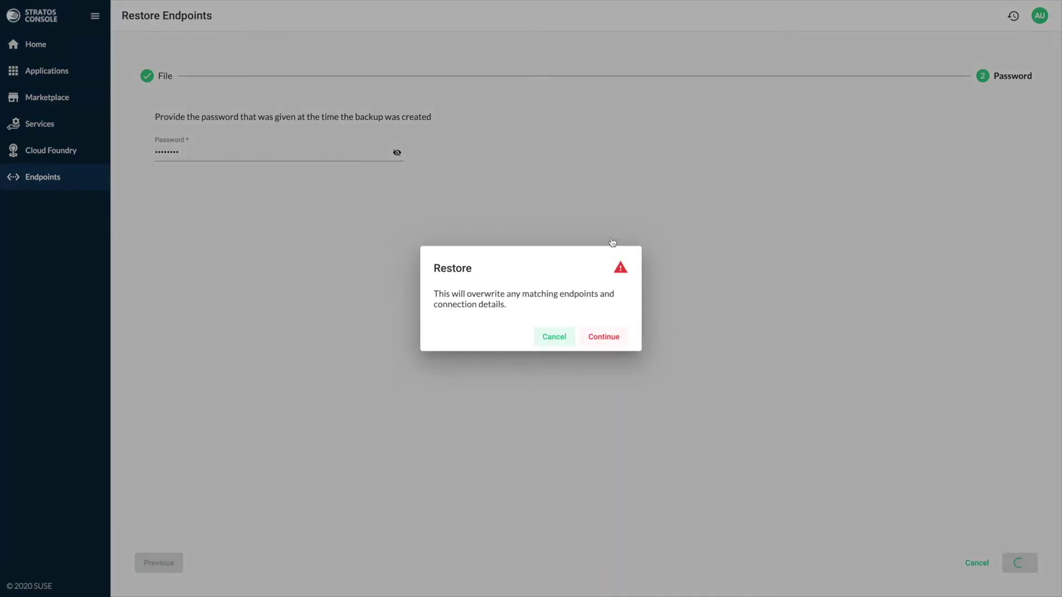
key("Return")
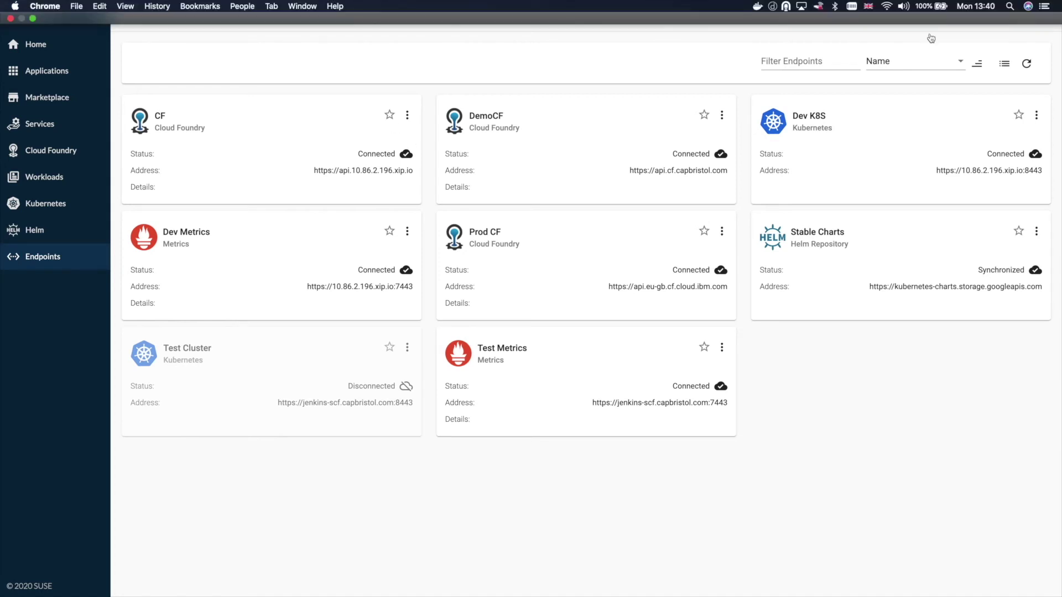
Step: Cancel Register Endpoint and go to the Cloud Foundry endpoints overview
left_click(958, 15)
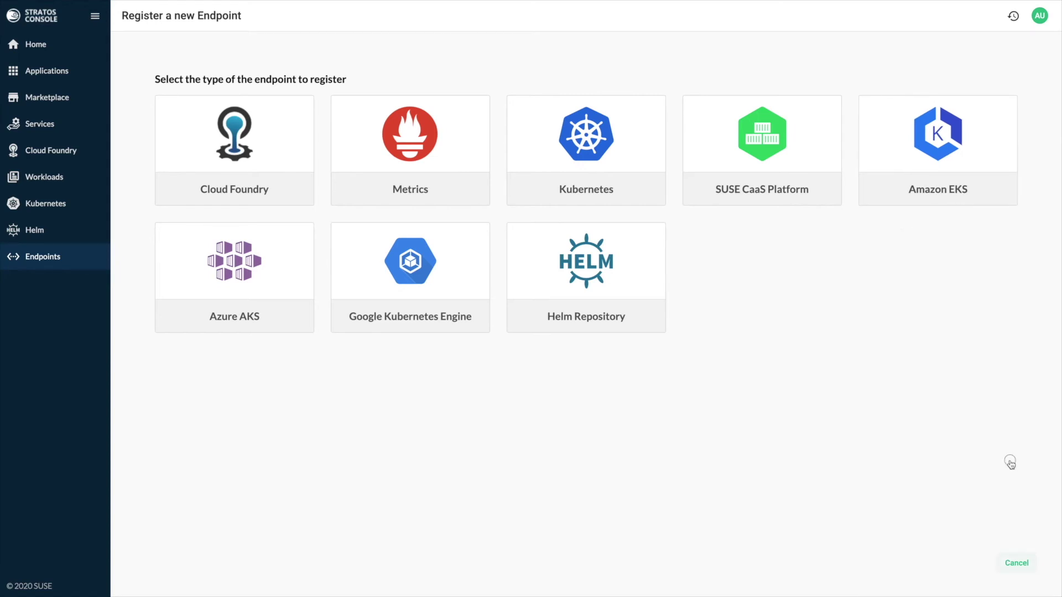
key("Return")
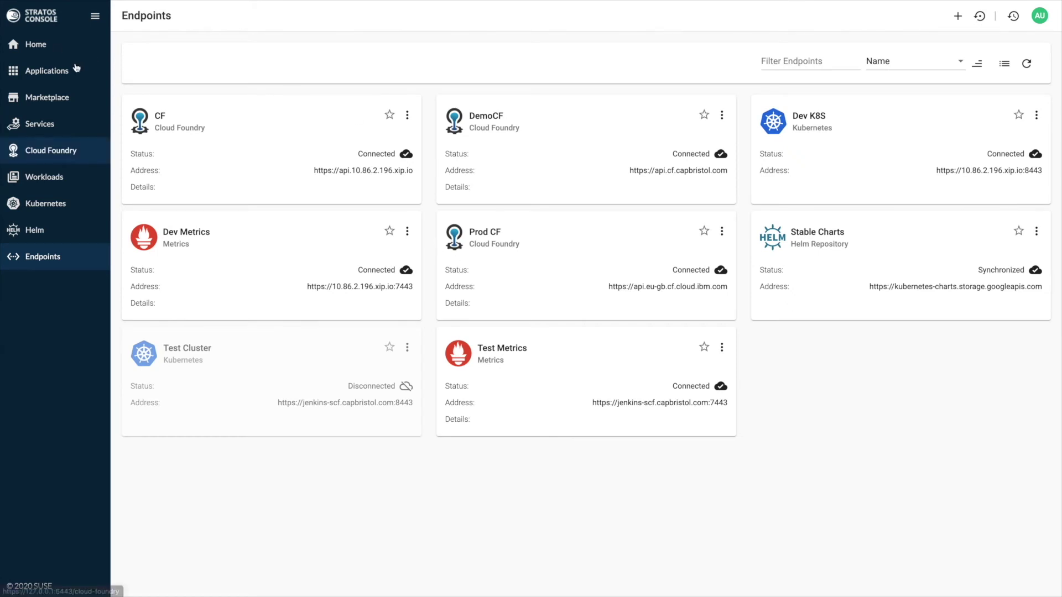
left_click(51, 150)
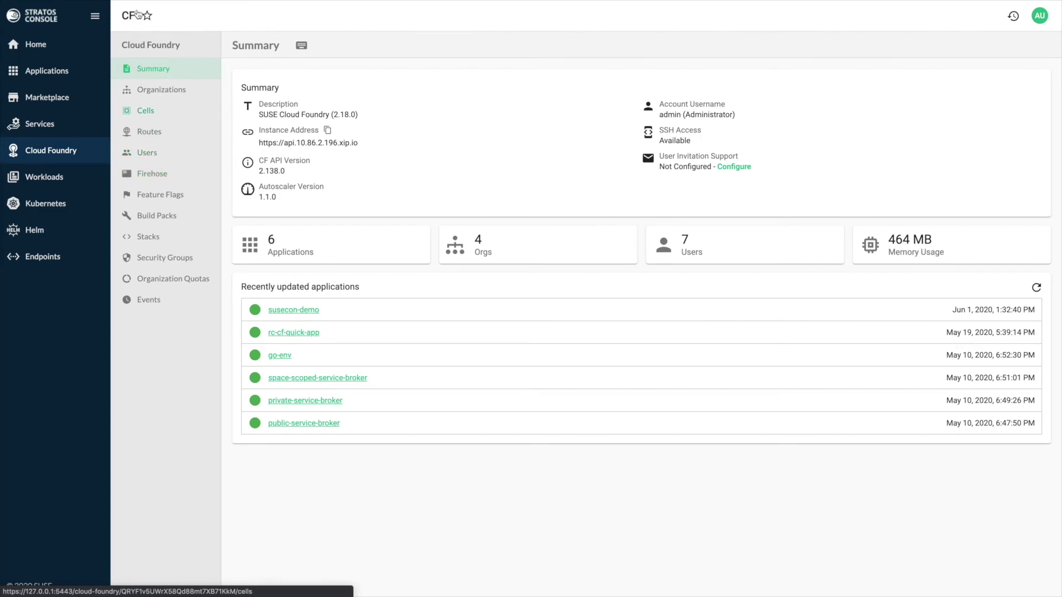
Step: Inspect cell diego-cell-0's metrics charts and app instances, then return to the Cloud Foundry overview
key("Return")
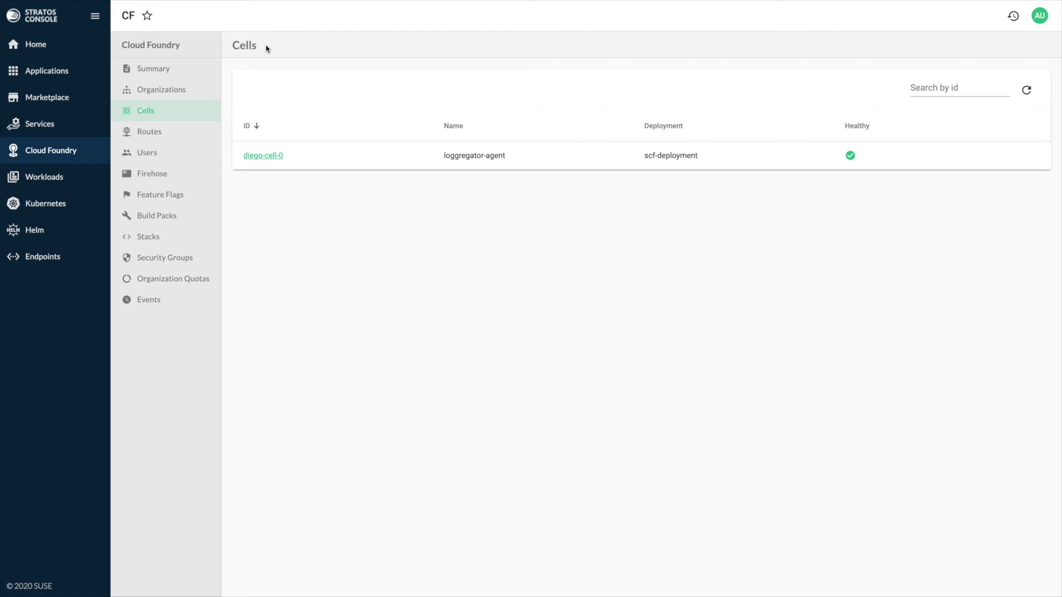
key("Return")
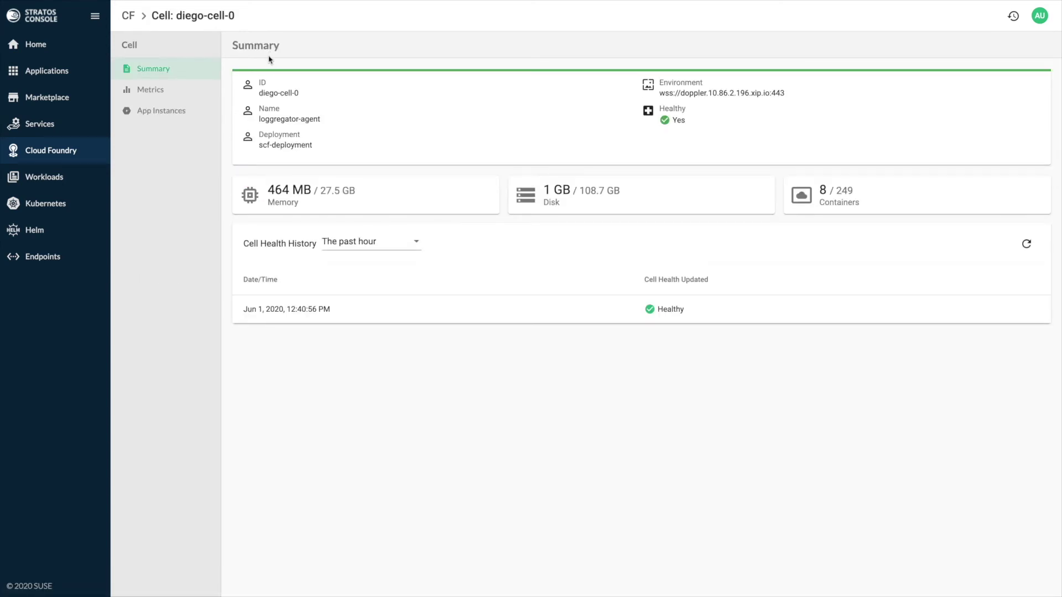
key("Return")
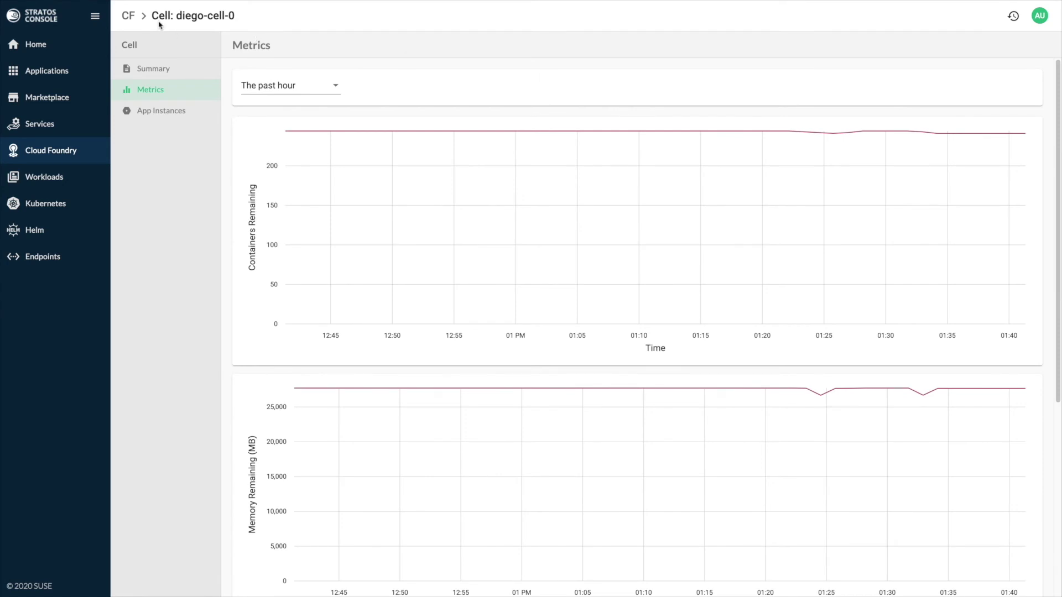
key("Tab")
key("Return")
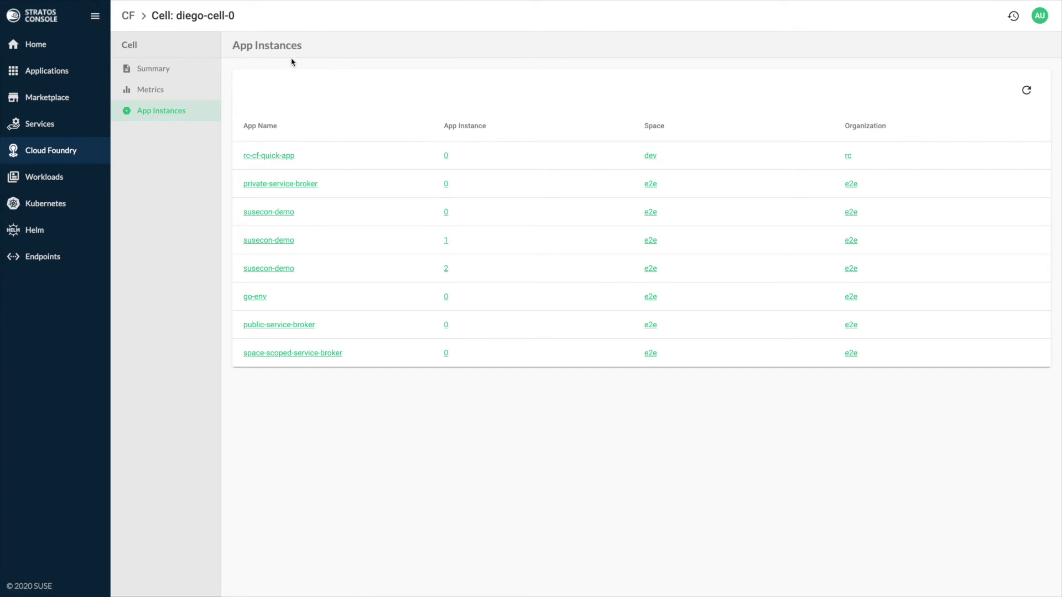
left_click(45, 152)
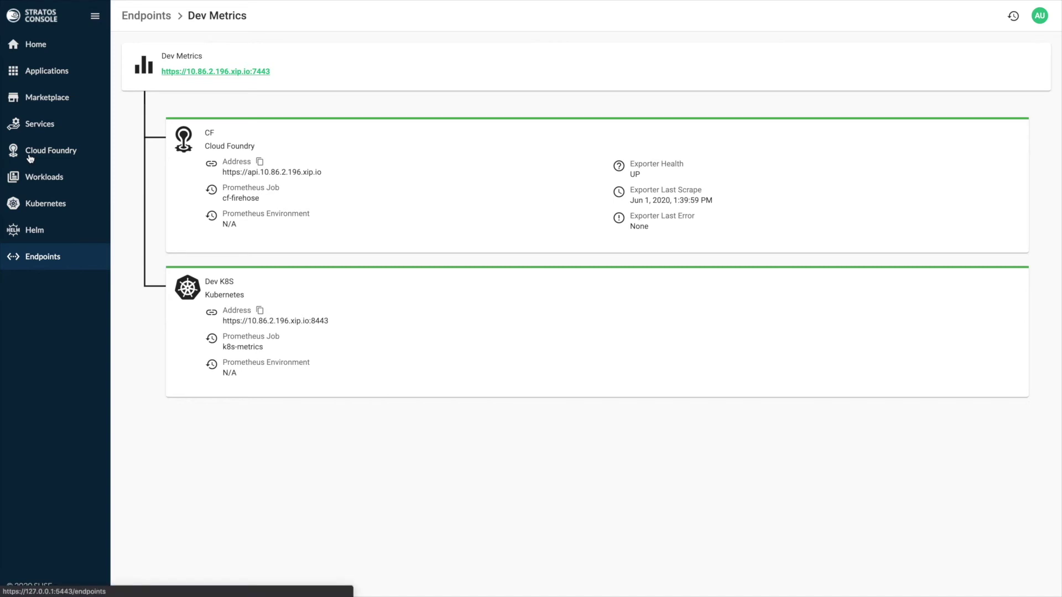
Step: Go back to the Endpoints list to reach the Dev K8S endpoint
key("alt+Left")
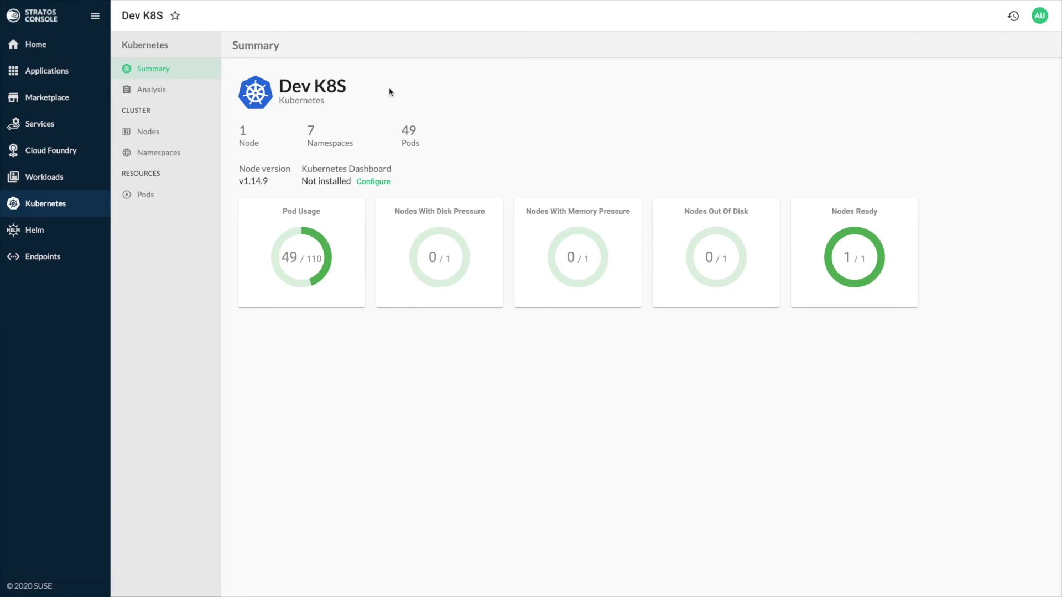
key("Tab")
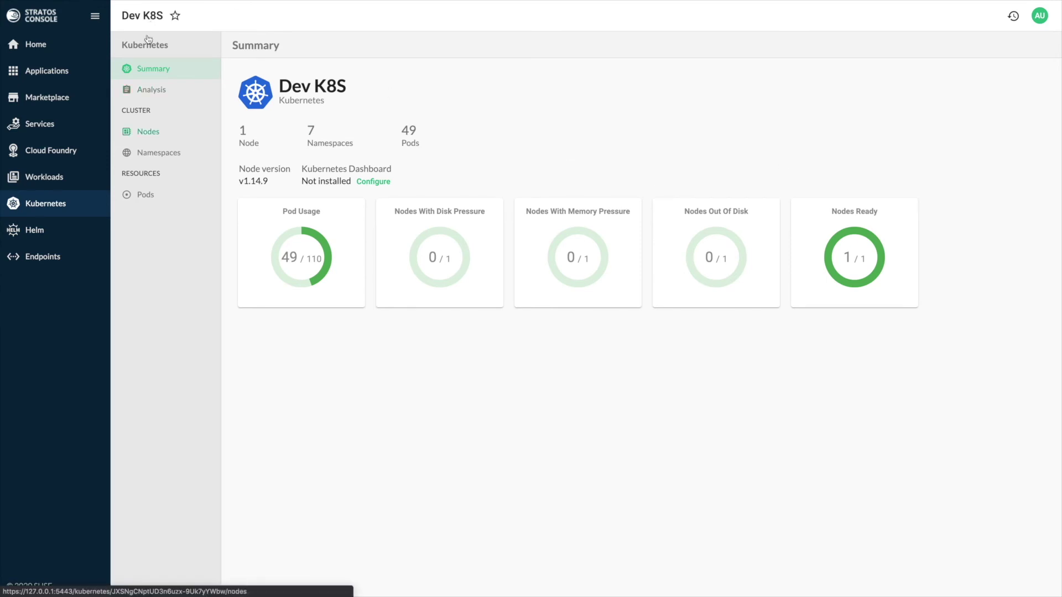
key("Return")
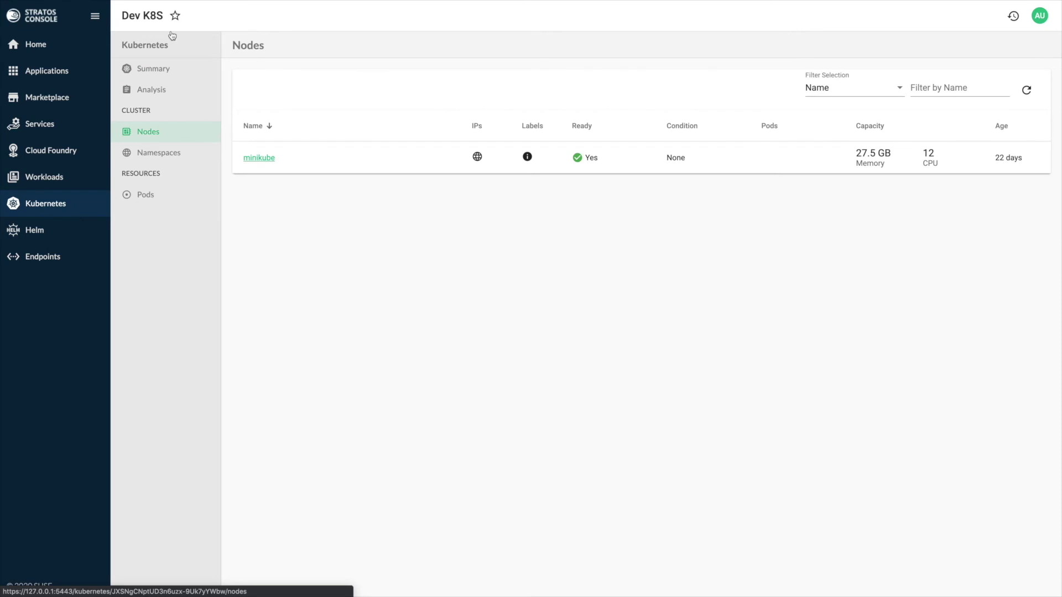
key("Tab")
key("Tab")
key("Tab")
key("Tab")
key("Tab")
key("Tab")
key("Tab")
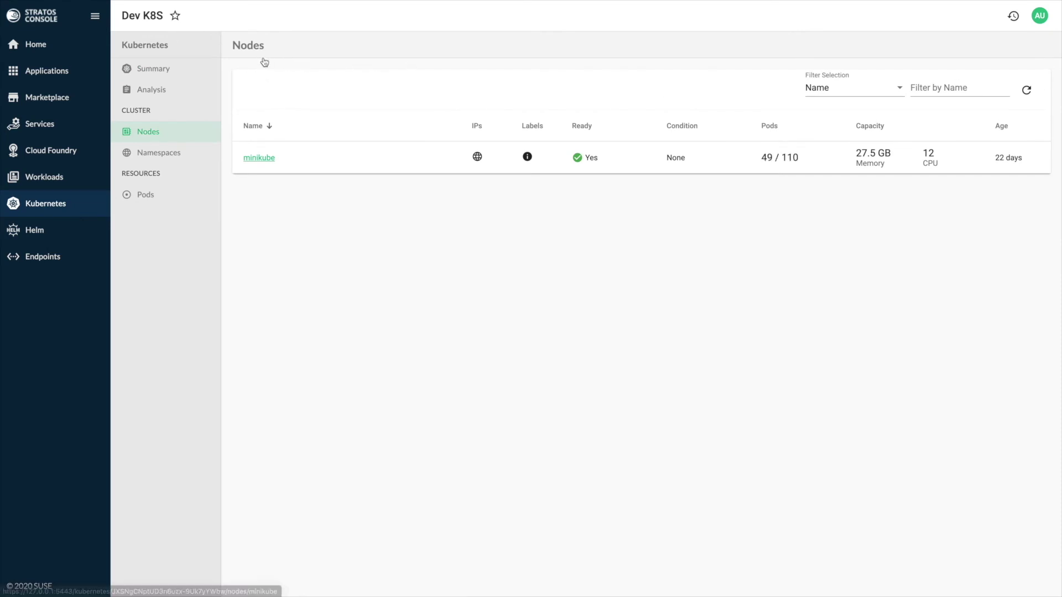
key("Return")
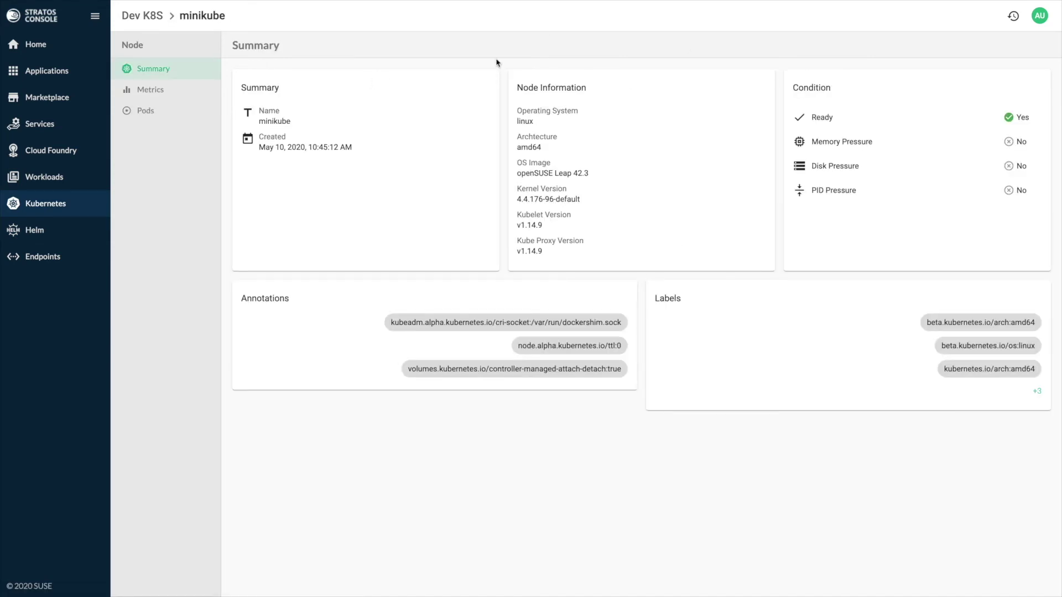
key("Tab")
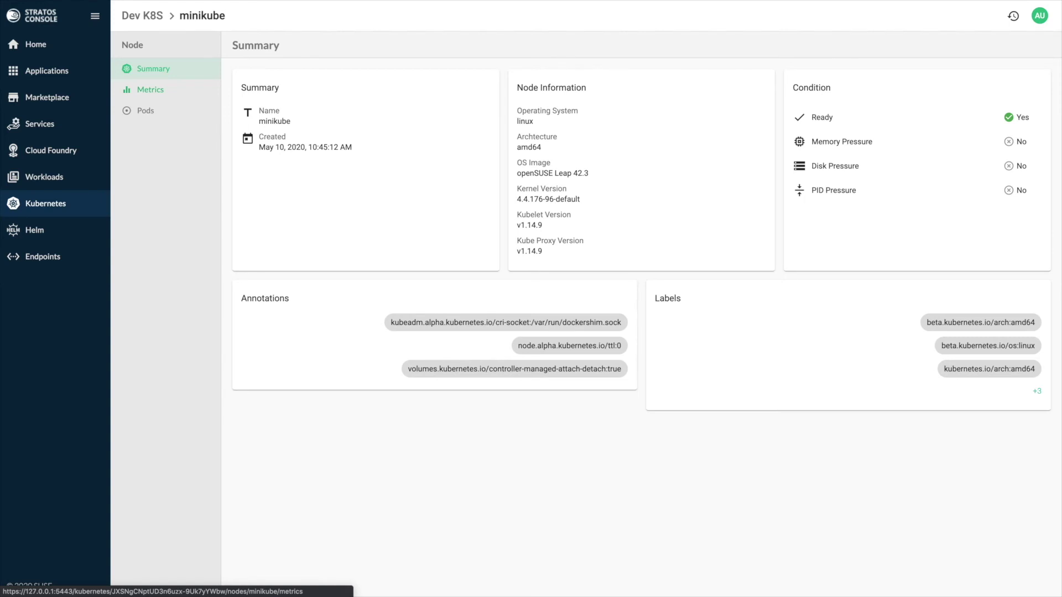
key("Return")
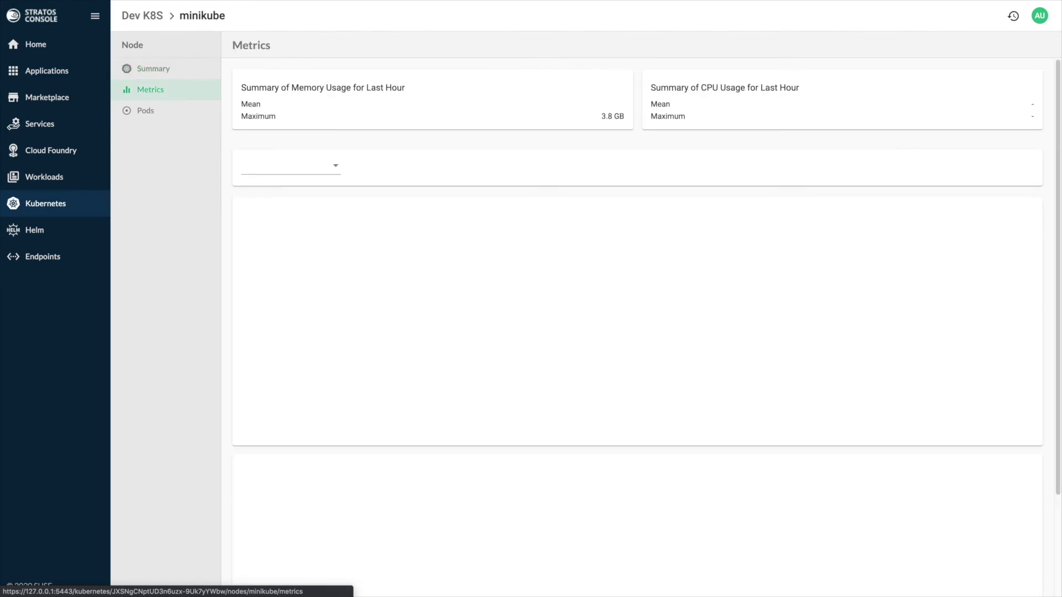
key("Tab")
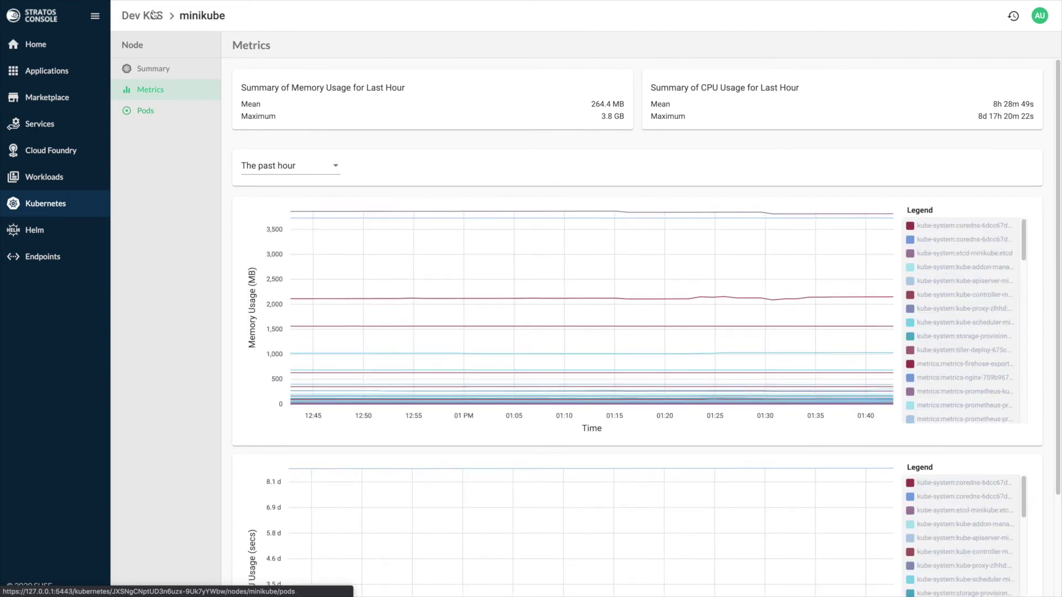
key("Return")
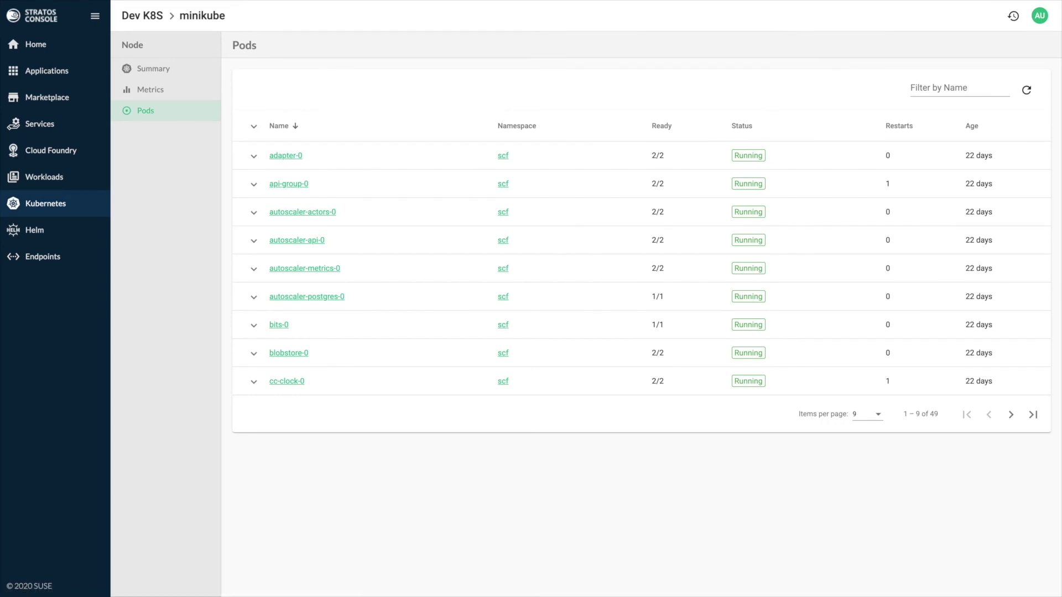
left_click(142, 15)
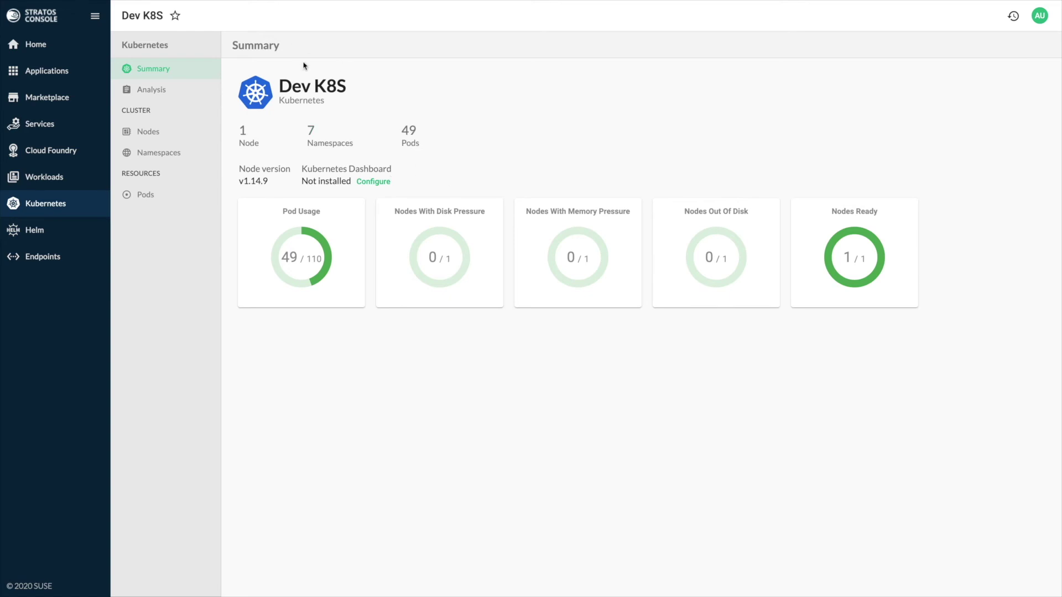
Step: Install the Kubernetes Dashboard into the Dev K8S cluster
left_click(372, 85)
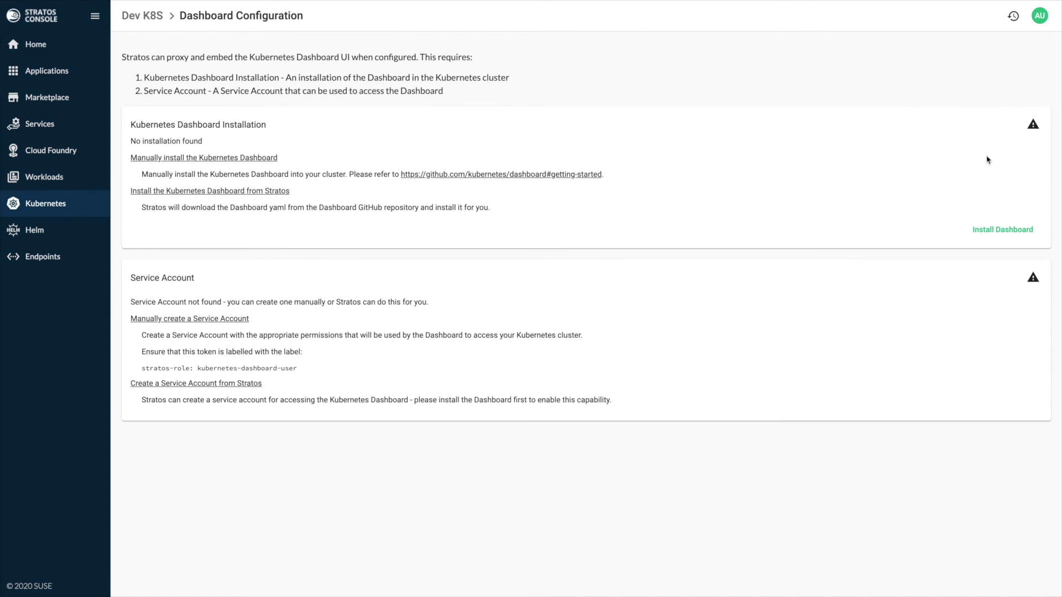
left_click(1002, 230)
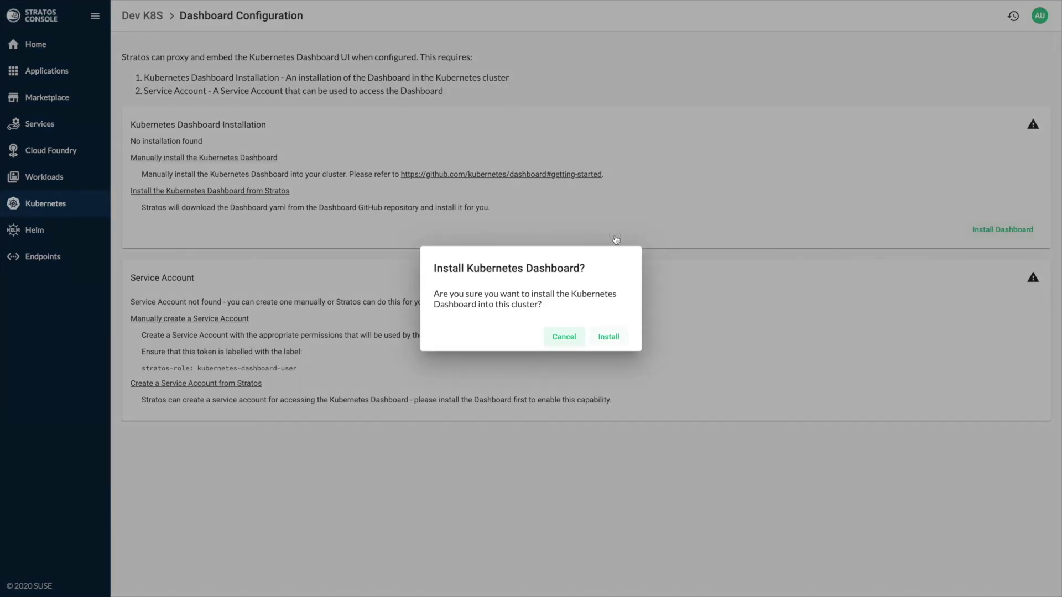
key("Return")
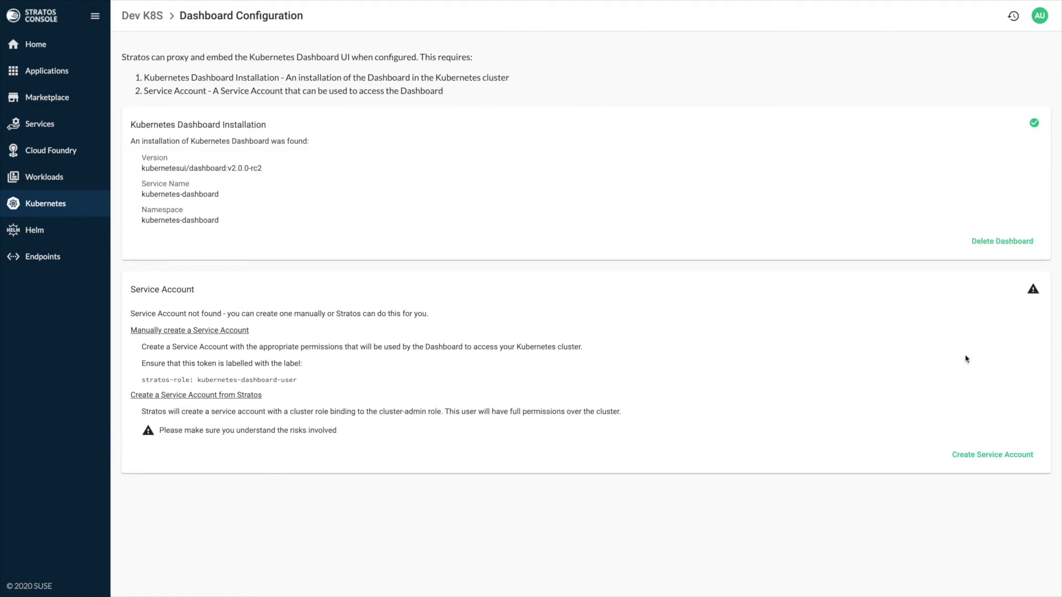
Step: Create the dashboard's service account and role binding
key("Return")
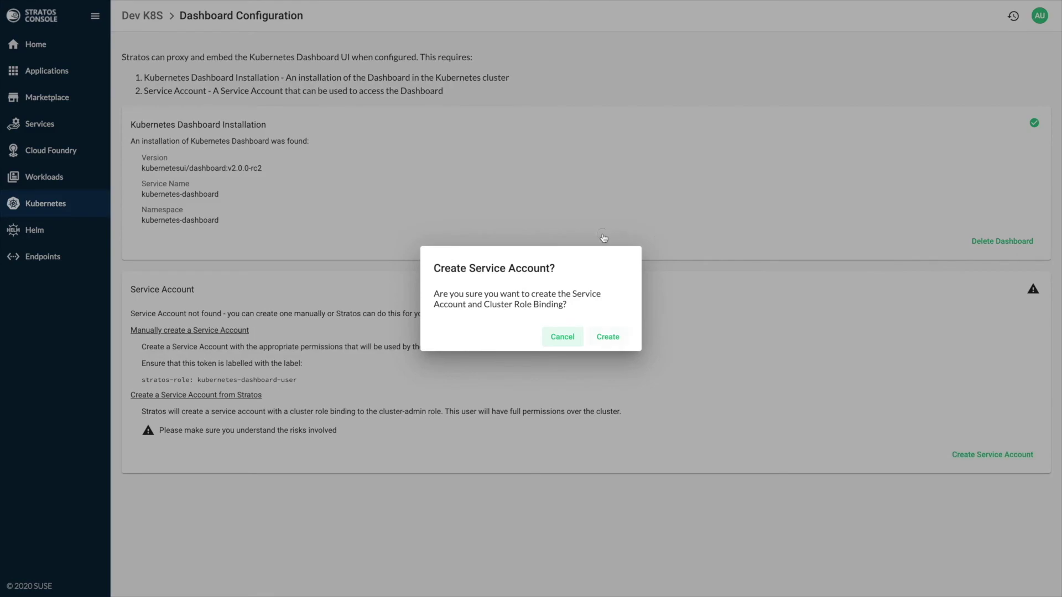
key("Tab")
key("Return")
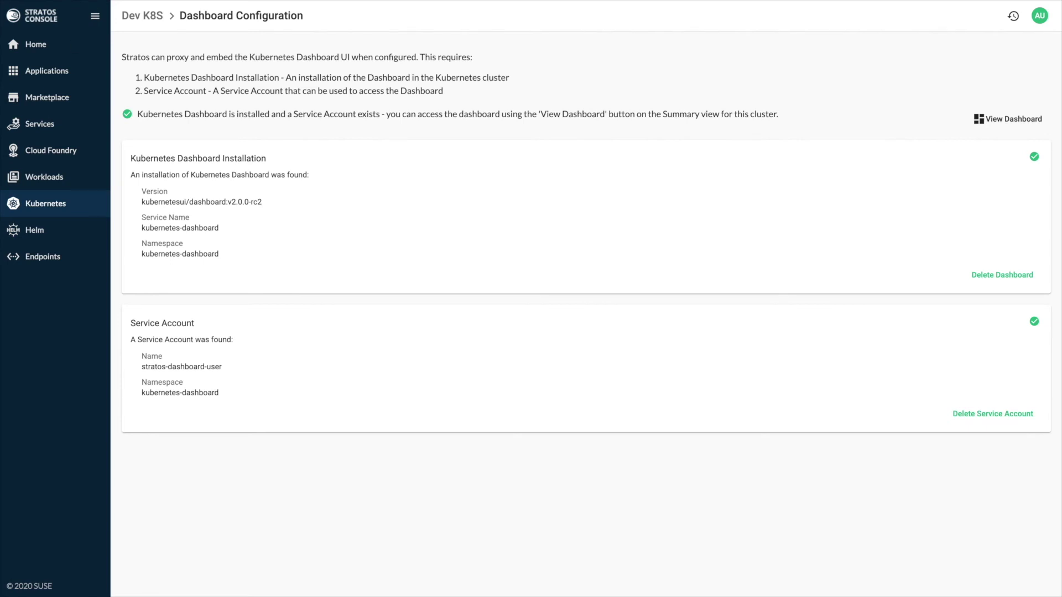
Step: View the embedded Kubernetes Dashboard, then navigate away via the sidebar
key("Return")
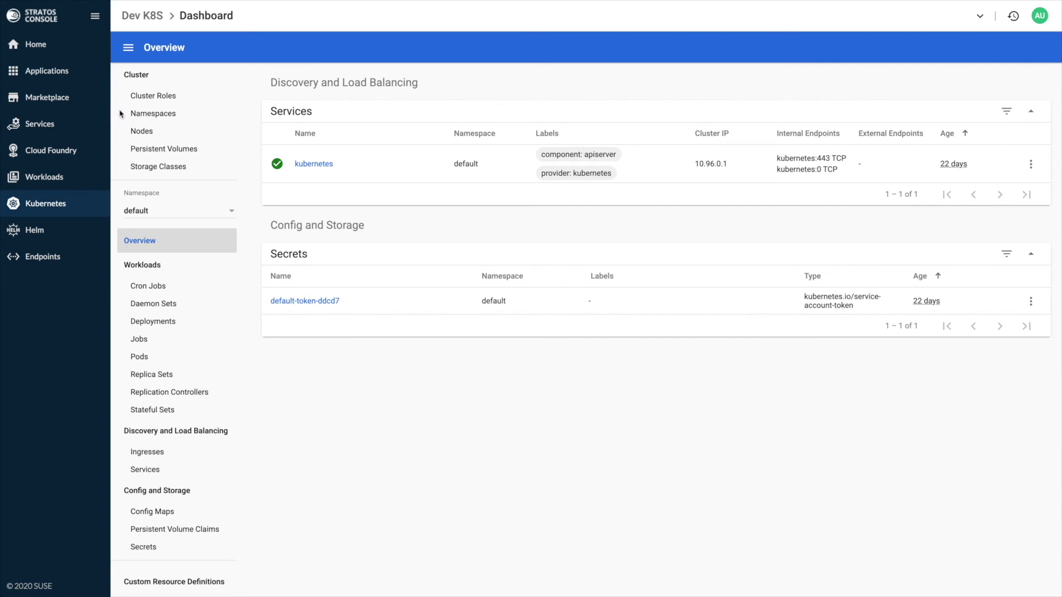
left_click(42, 105)
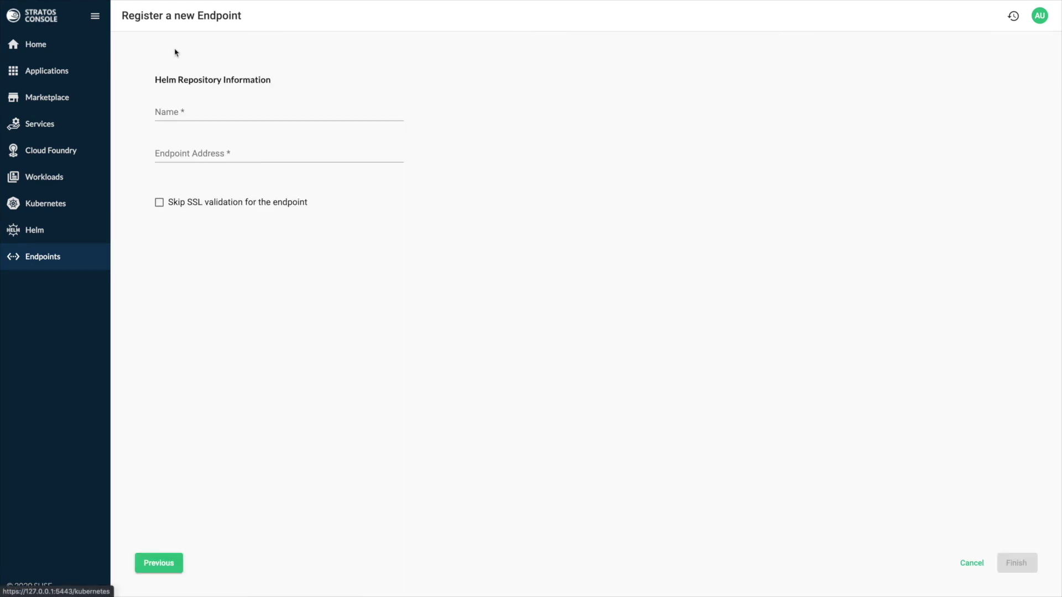
key("Tab")
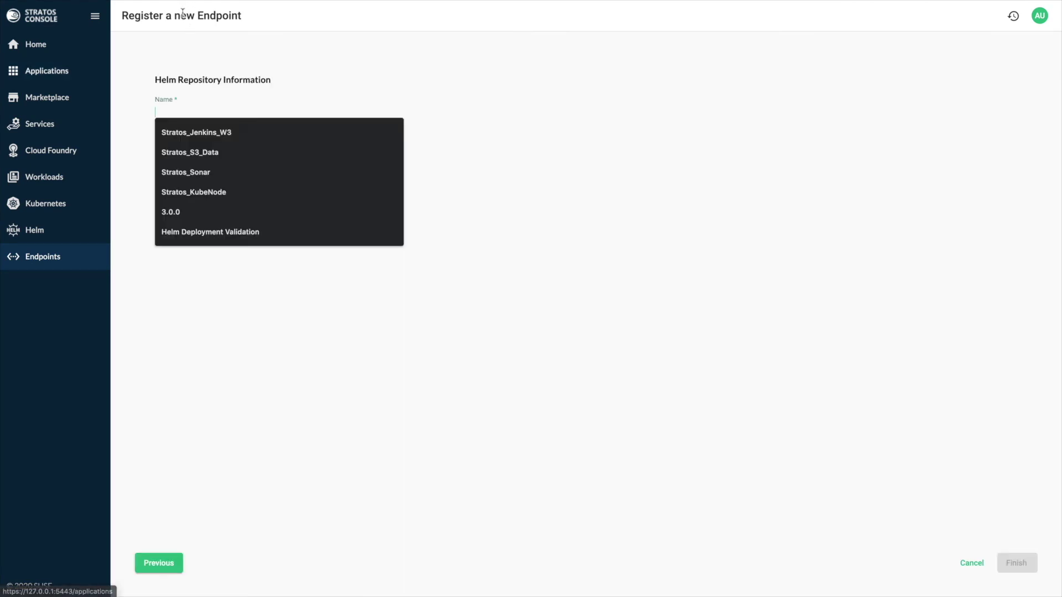
type("SSUE")
key("BackSpace")
key("BackSpace")
key("BackSpace")
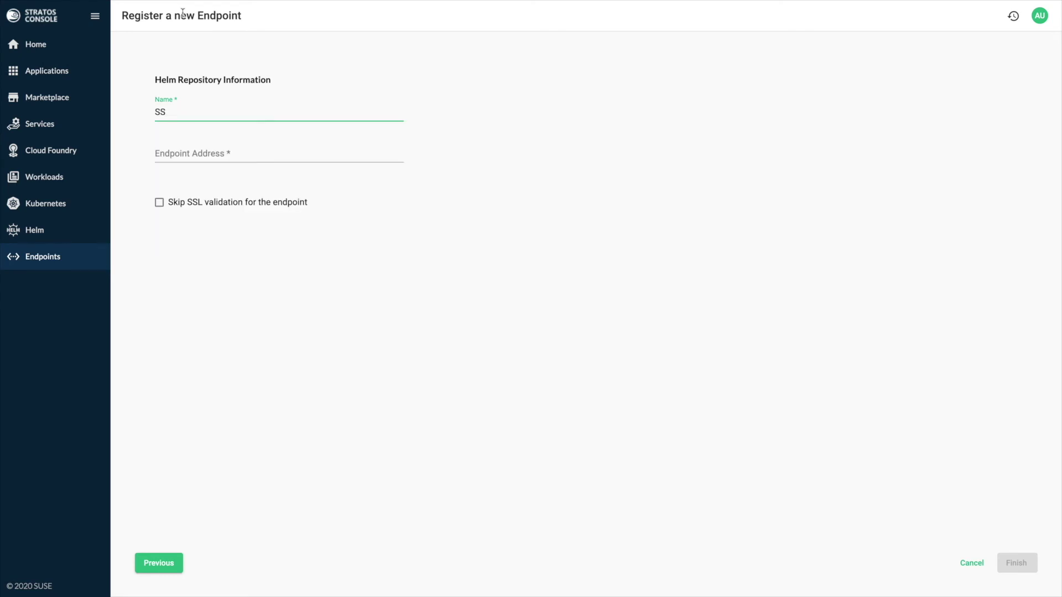
type("USE Charts")
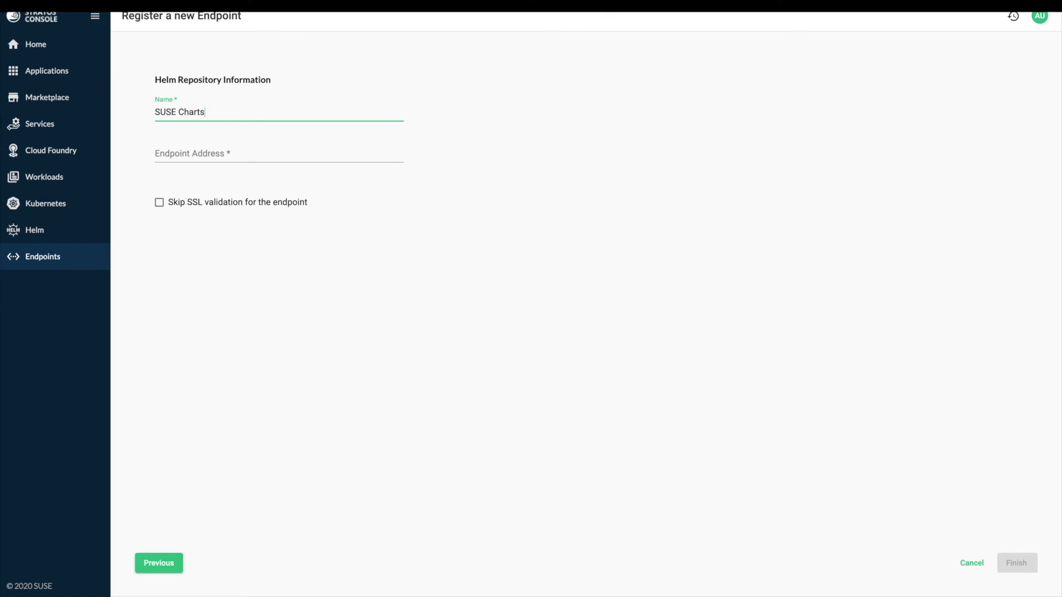
left_click(183, 12)
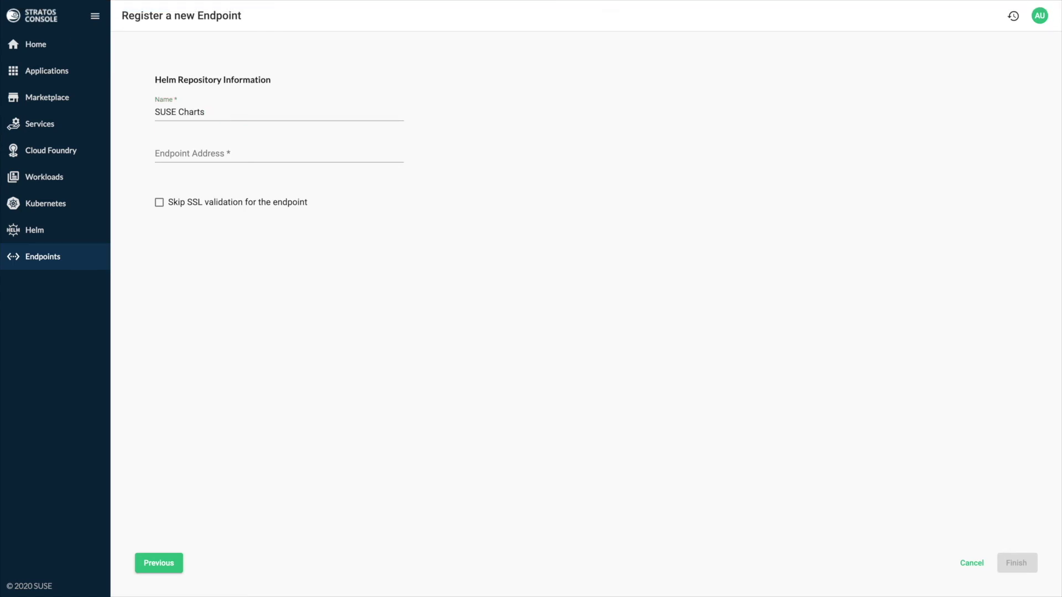
key("Tab")
key("Tab")
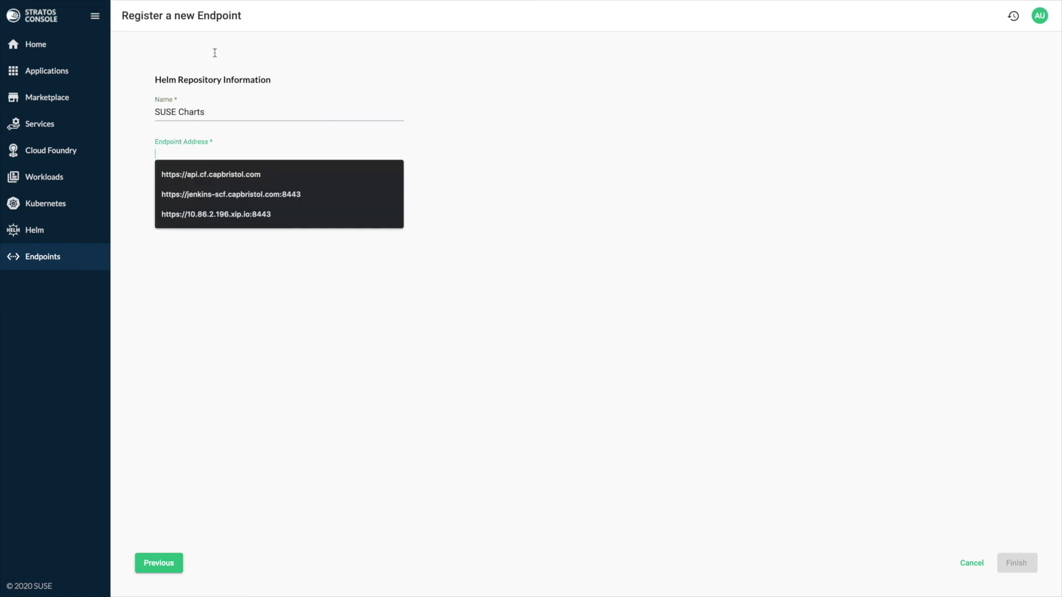
type("https://kubernetes-charts.suse.com/")
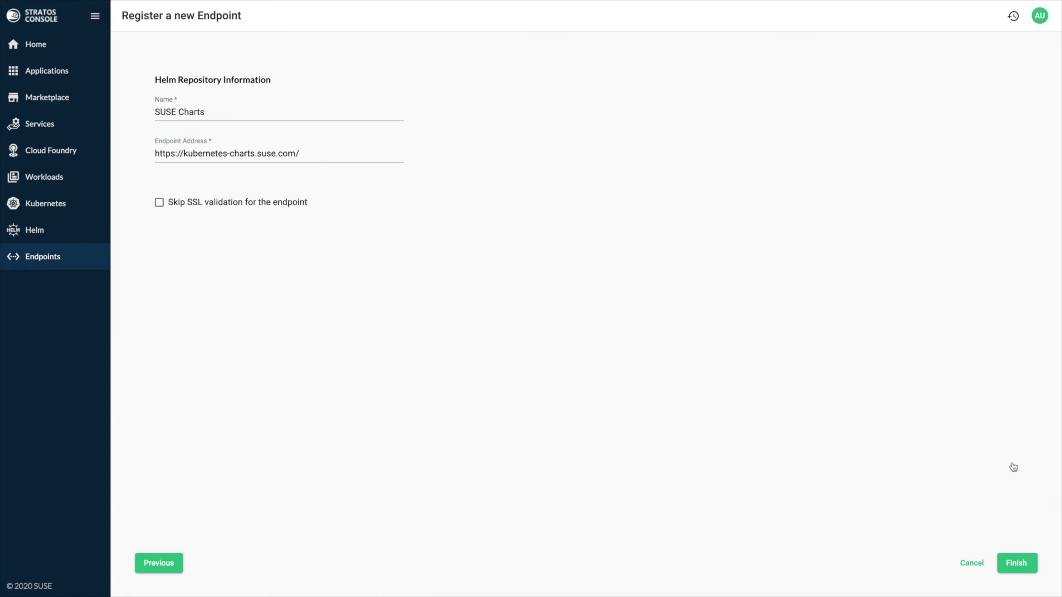
key("Return")
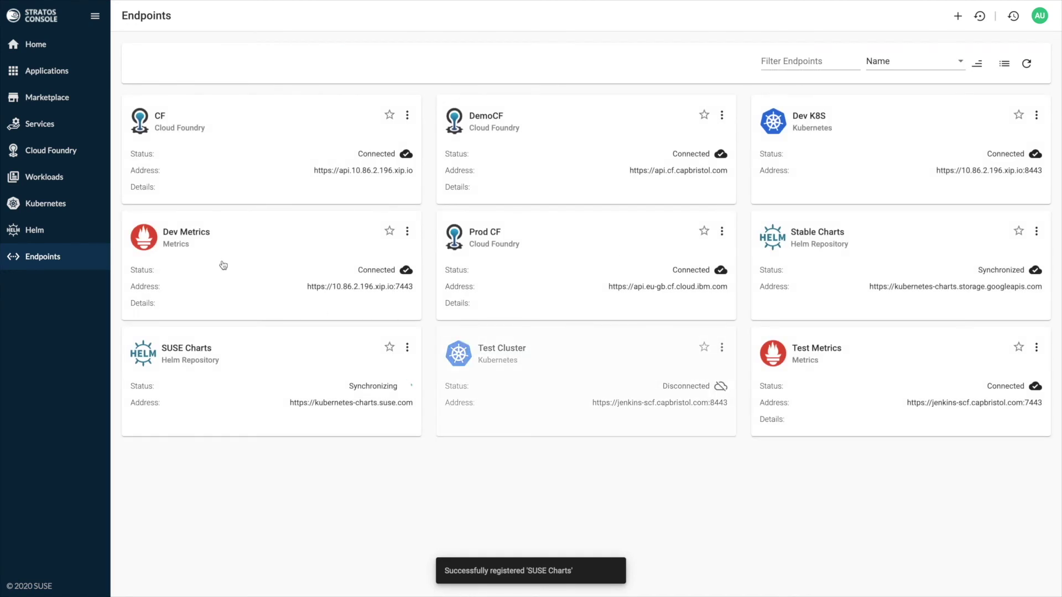
Step: List Helm charts filtered by SUSE Charts, then by Stable Charts
left_click(176, 254)
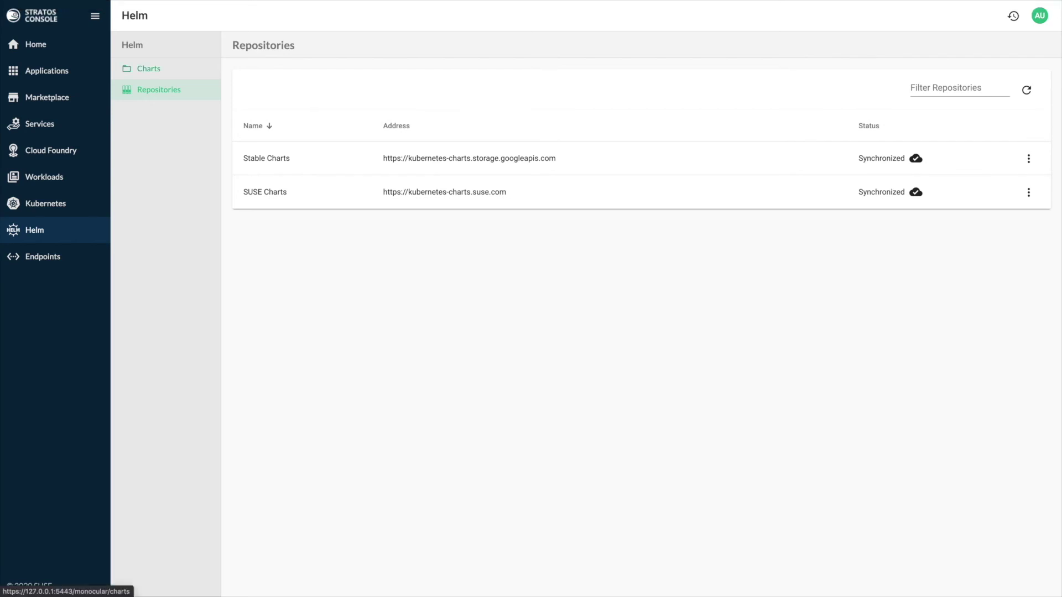
left_click(148, 69)
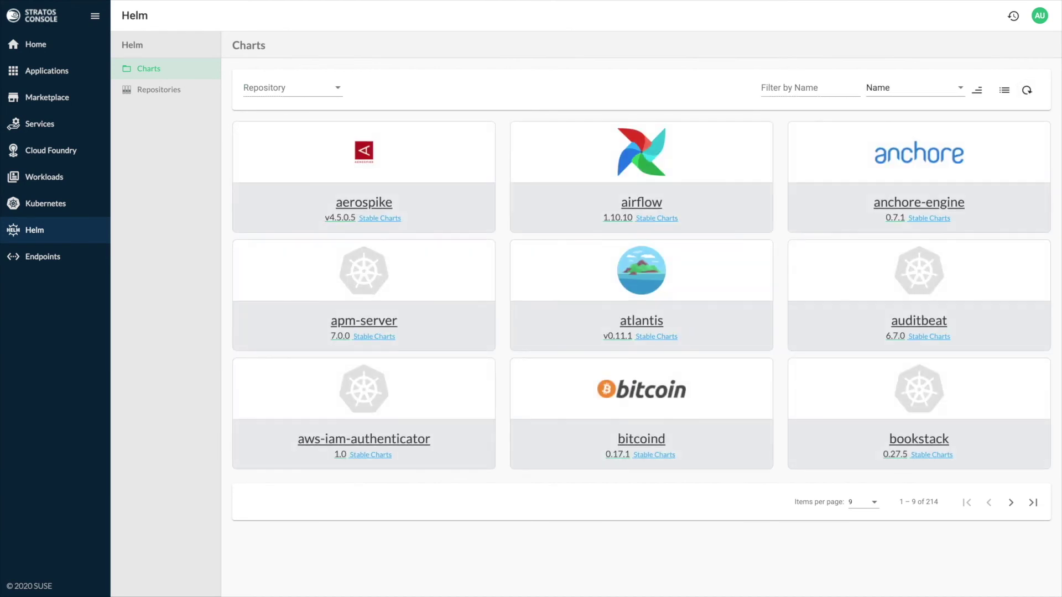
left_click(292, 88)
key("Down")
key("Down")
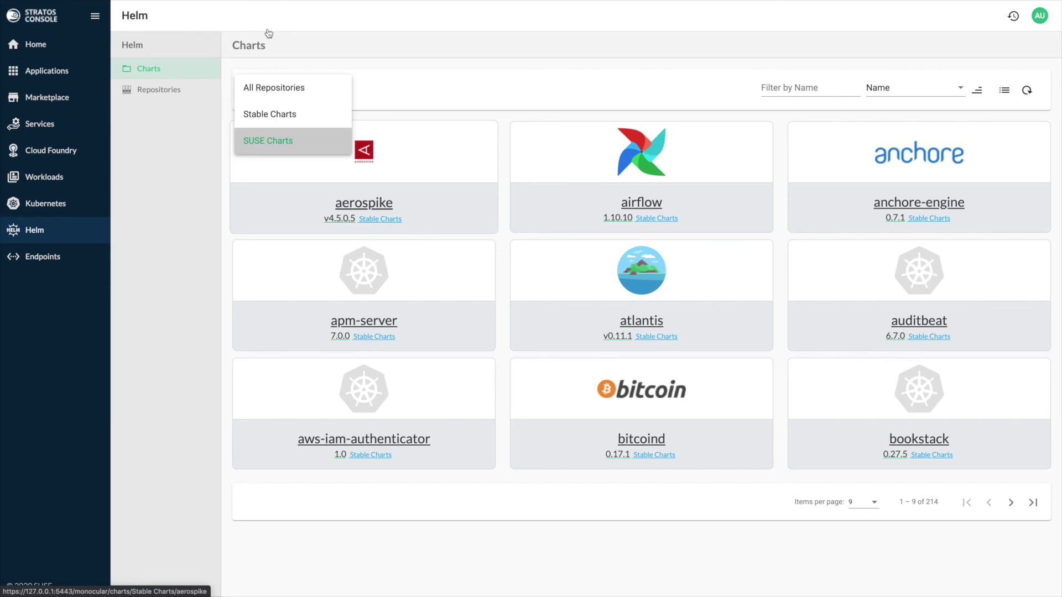
key("Return")
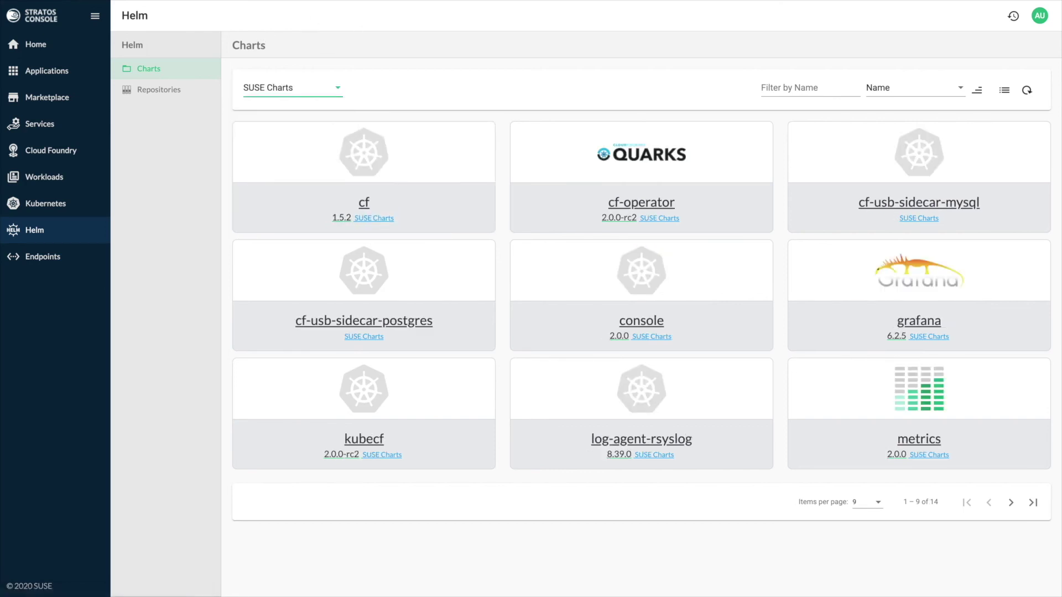
key("Return")
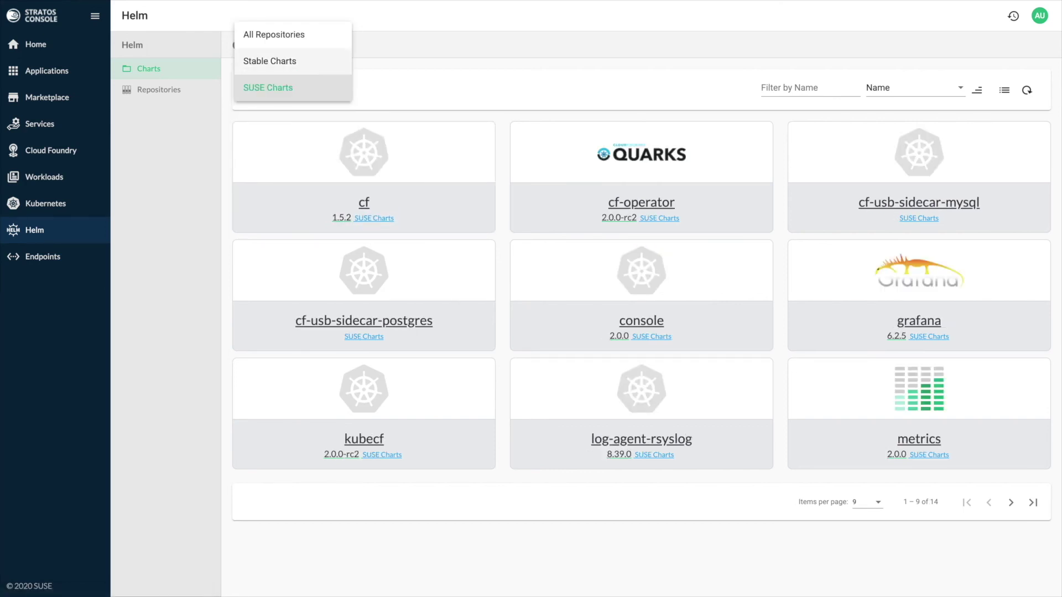
key("Up")
key("Return")
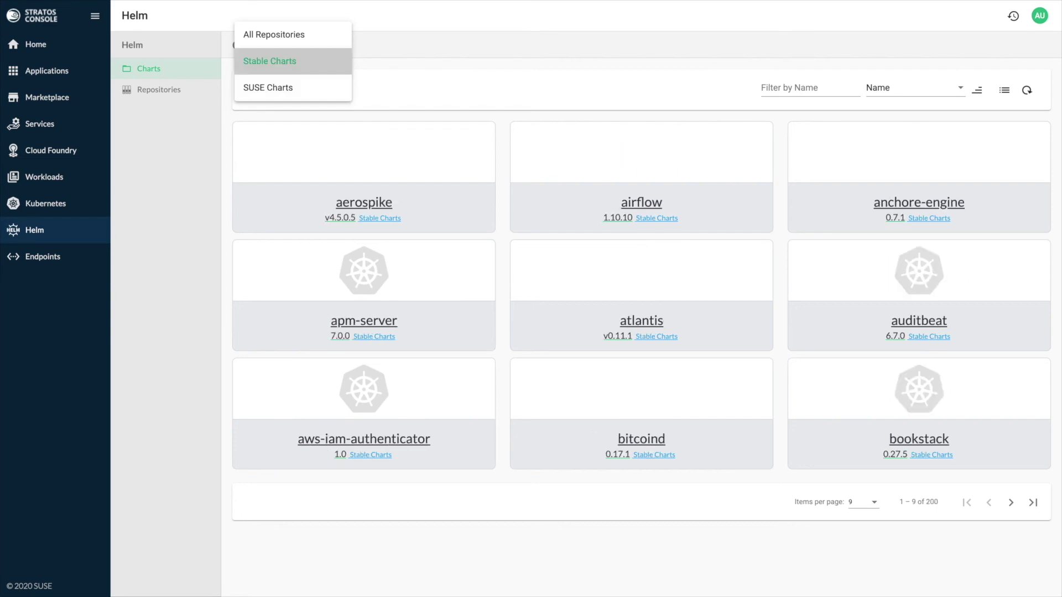
Step: Open the airflow chart and start installing it
key("Tab")
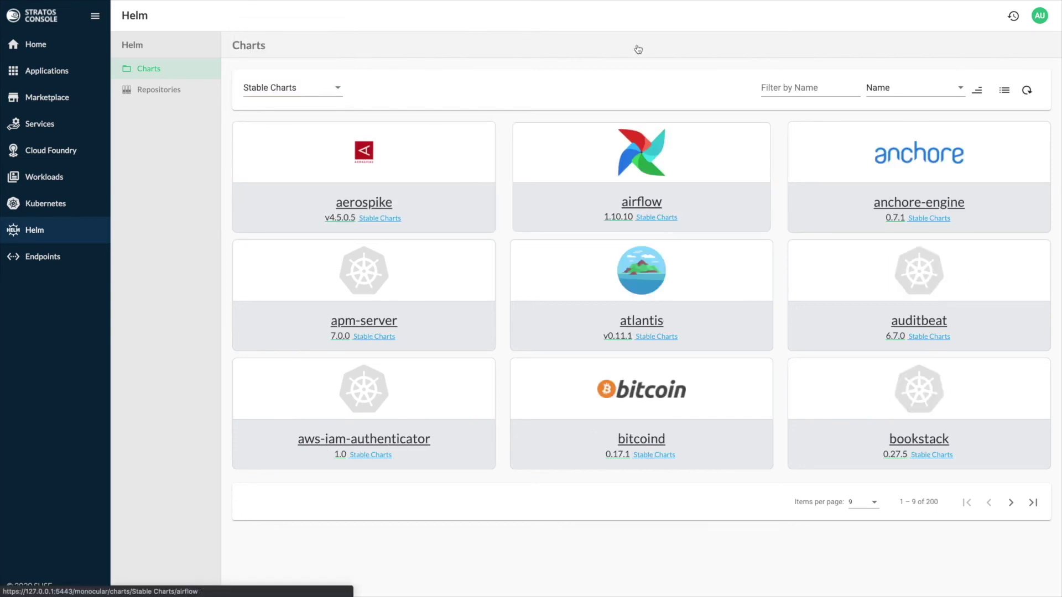
key("Return")
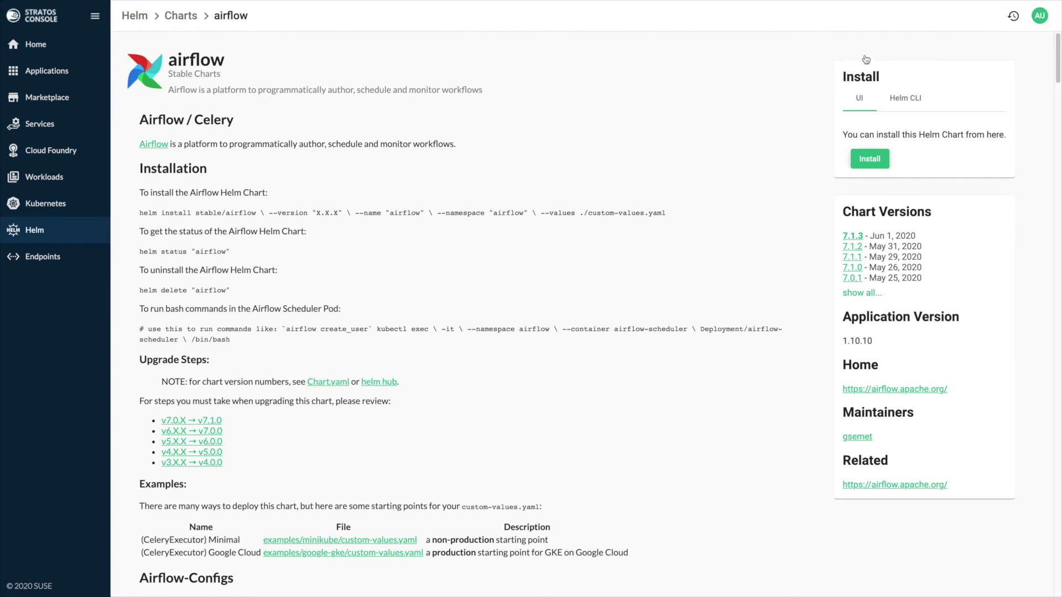
left_click(870, 159)
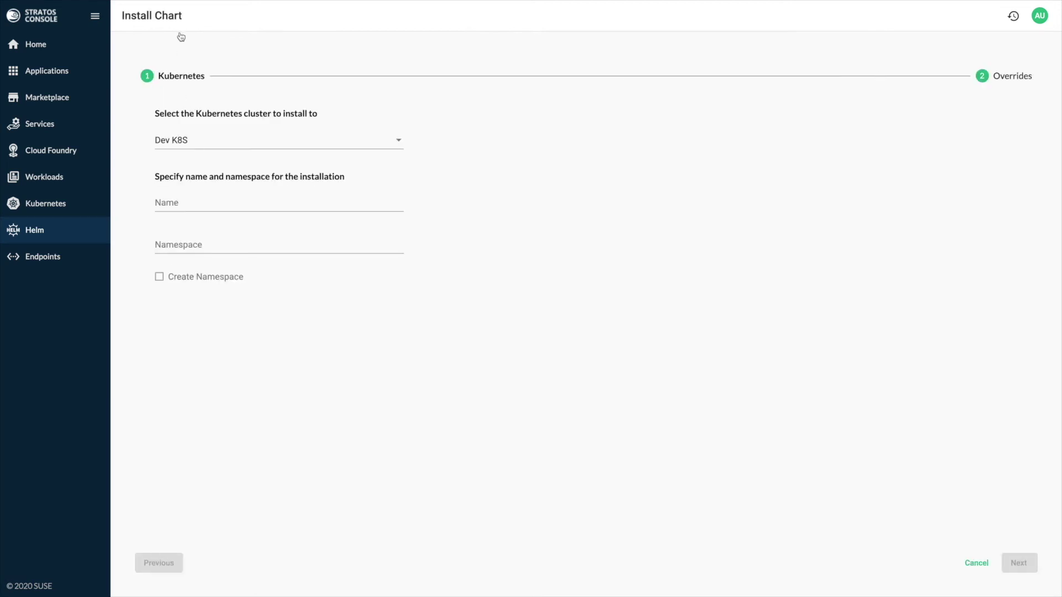
Step: Name the install airflow-demo in a newly created demo namespace on Dev K8S
key("Tab")
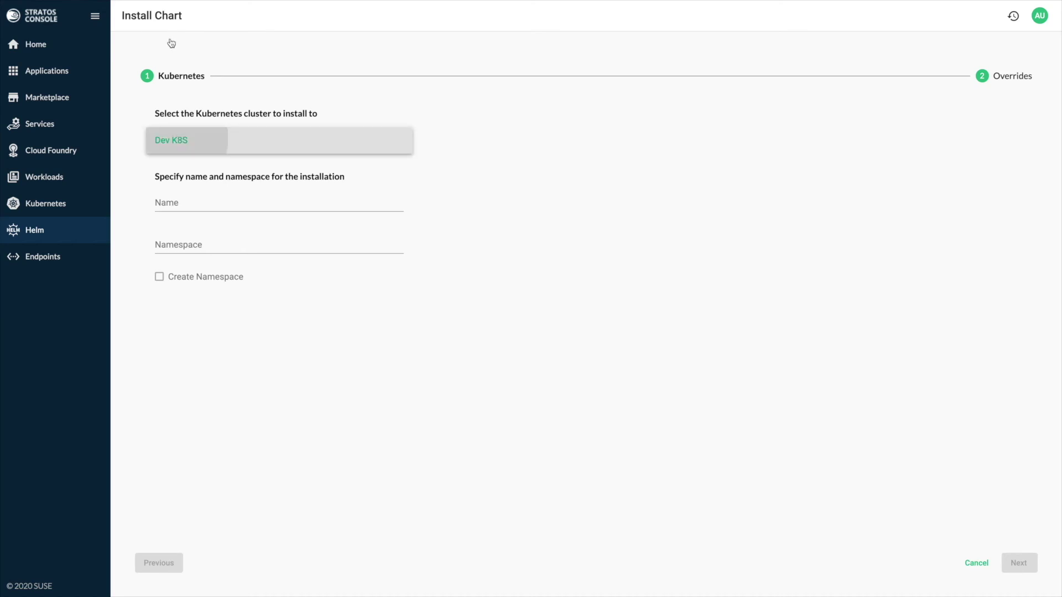
key("Tab")
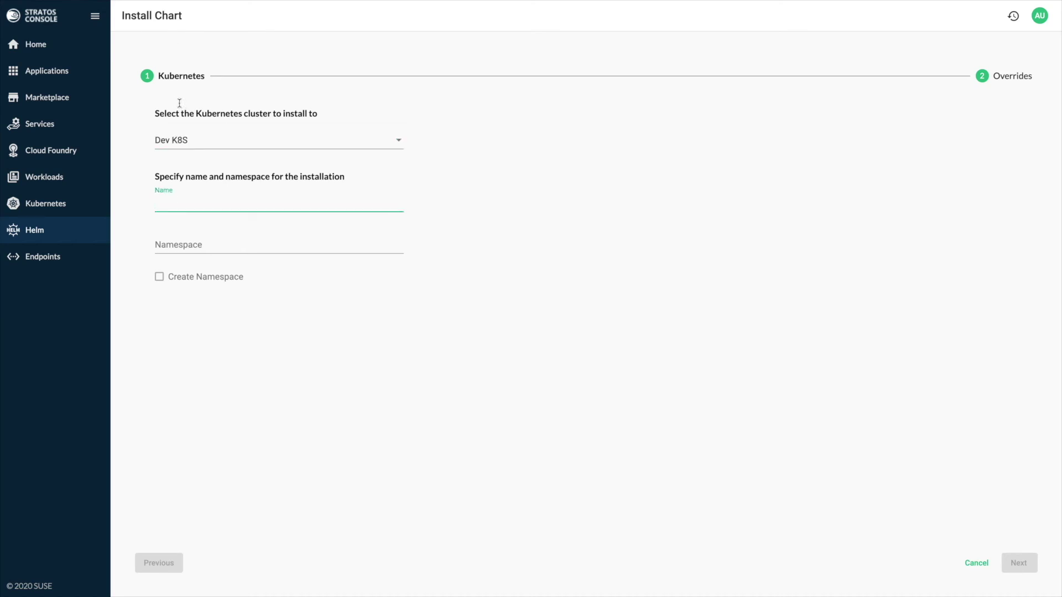
type("airflow-demo")
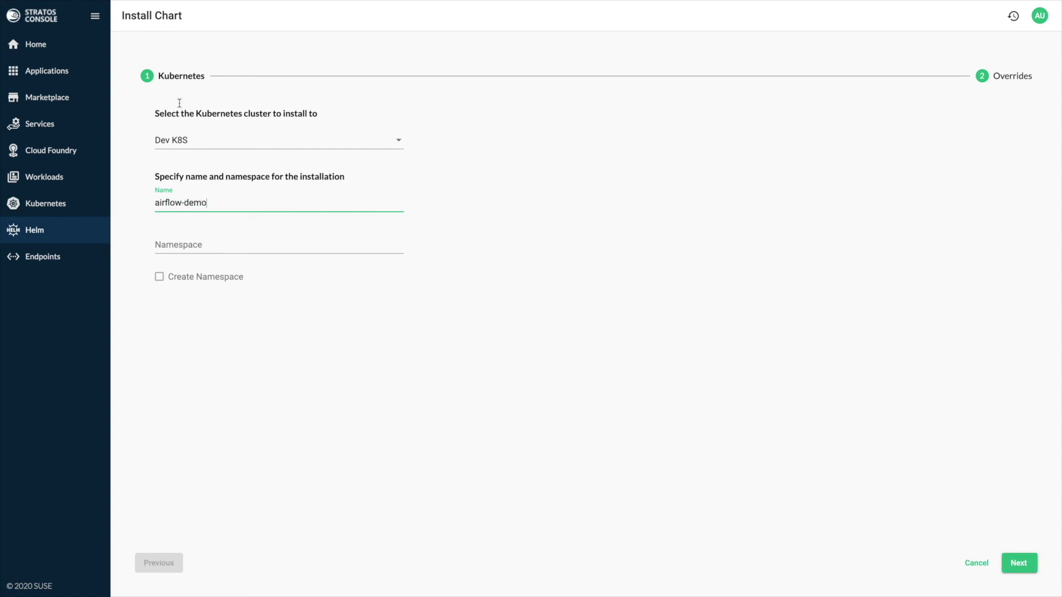
key("Tab")
type("demo")
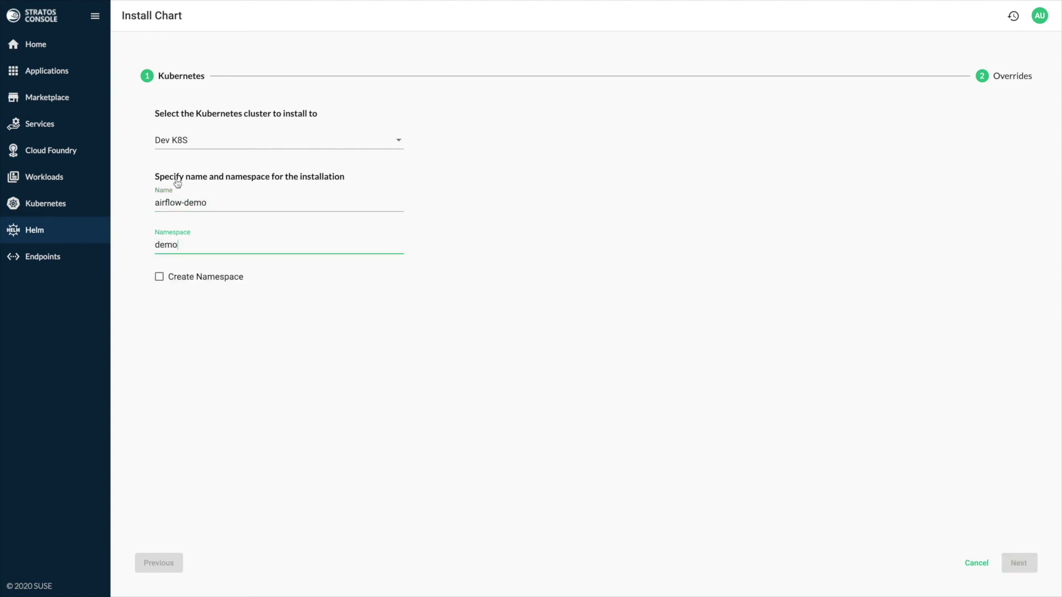
key("Tab")
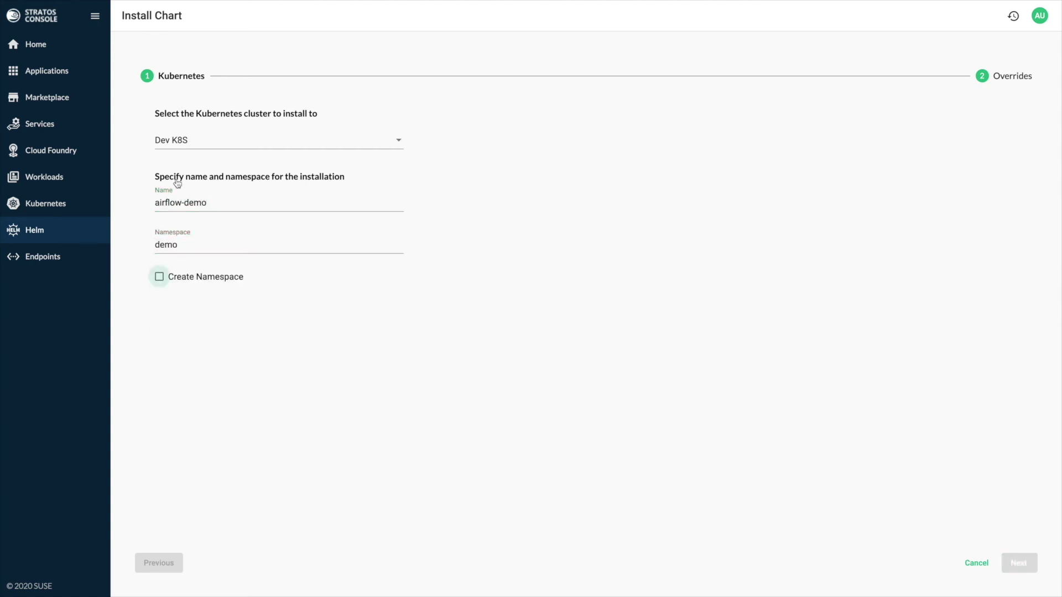
key("space")
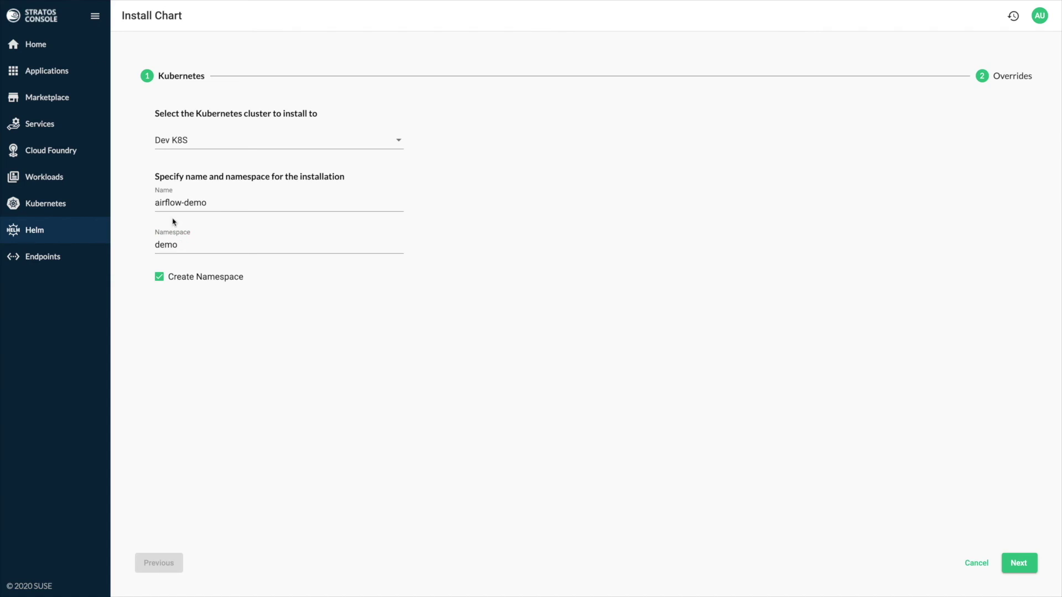
key("Return")
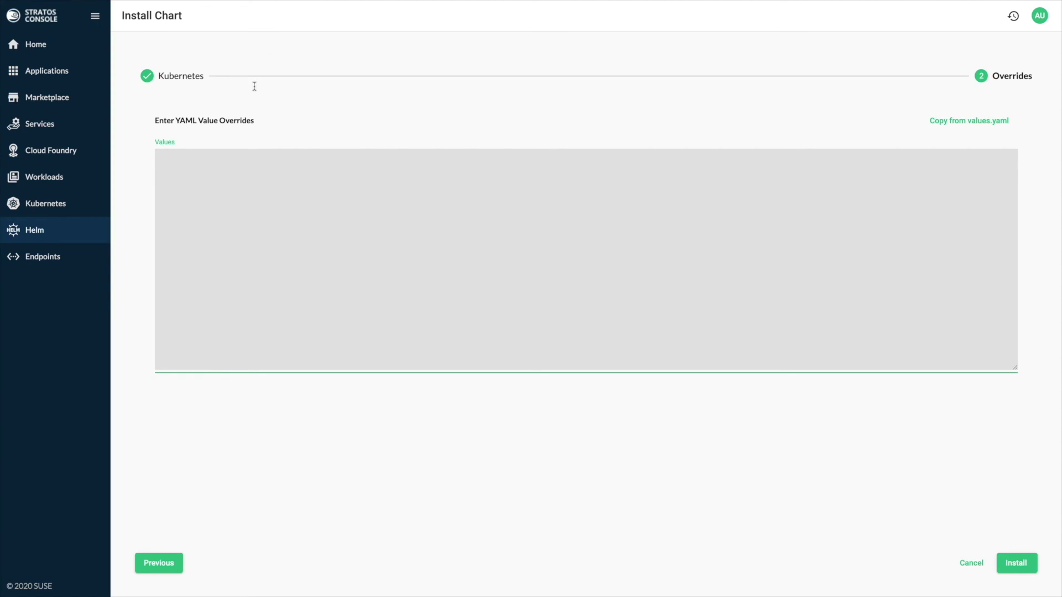
Step: Install the airflow chart with no YAML value overrides
left_click(1021, 464)
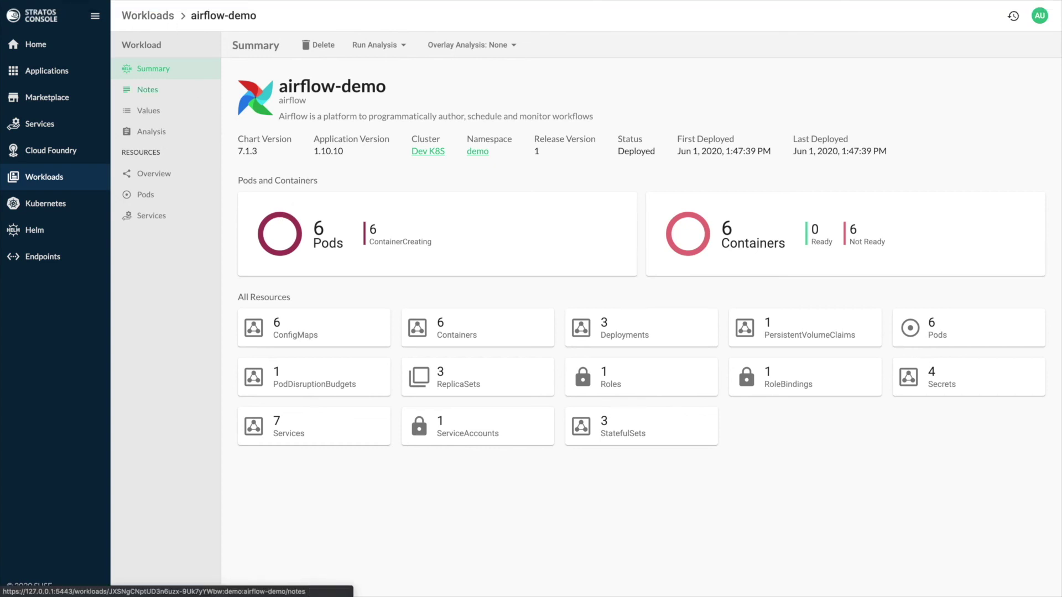
Step: View the airflow-demo deployment notes and the chart's default values
left_click(148, 90)
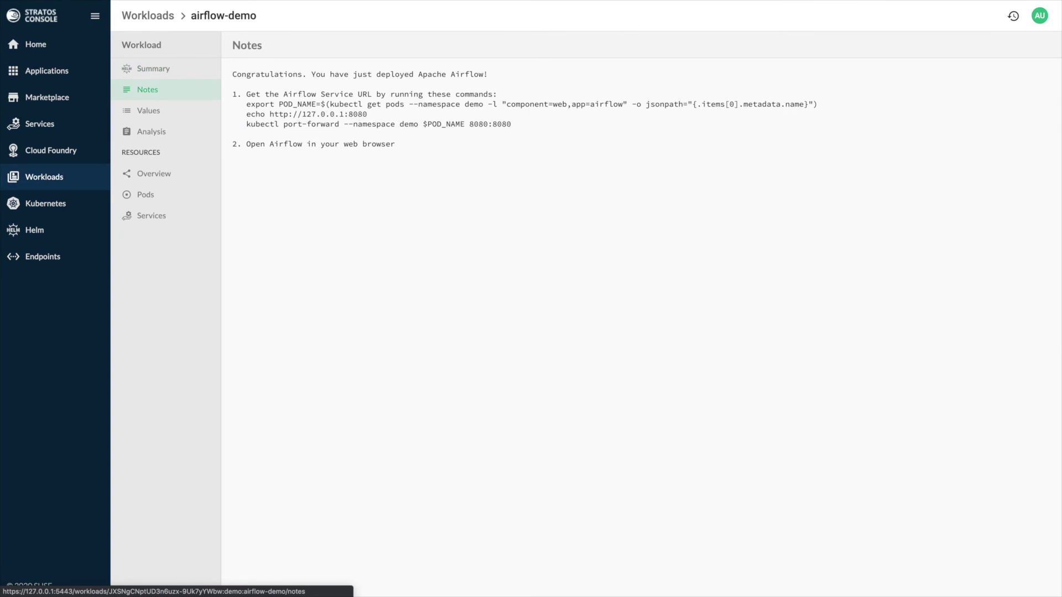
key("Tab")
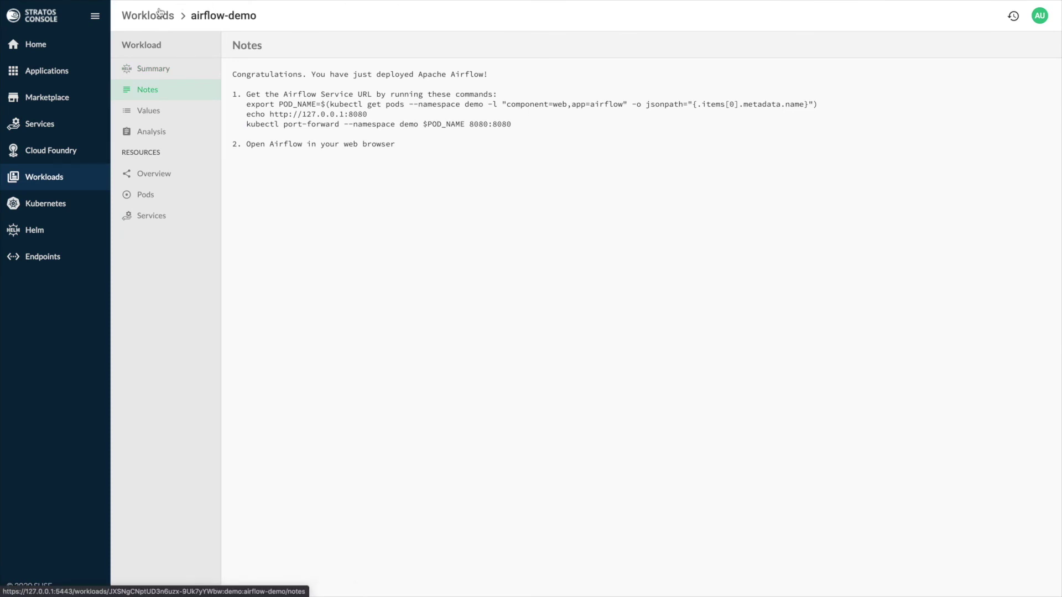
key("Return")
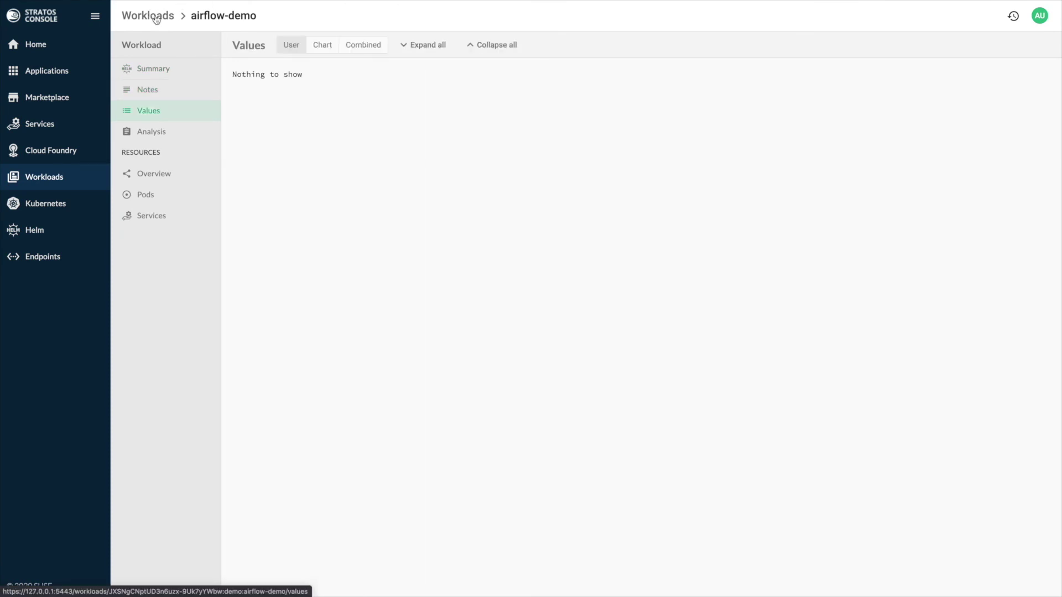
key("Tab")
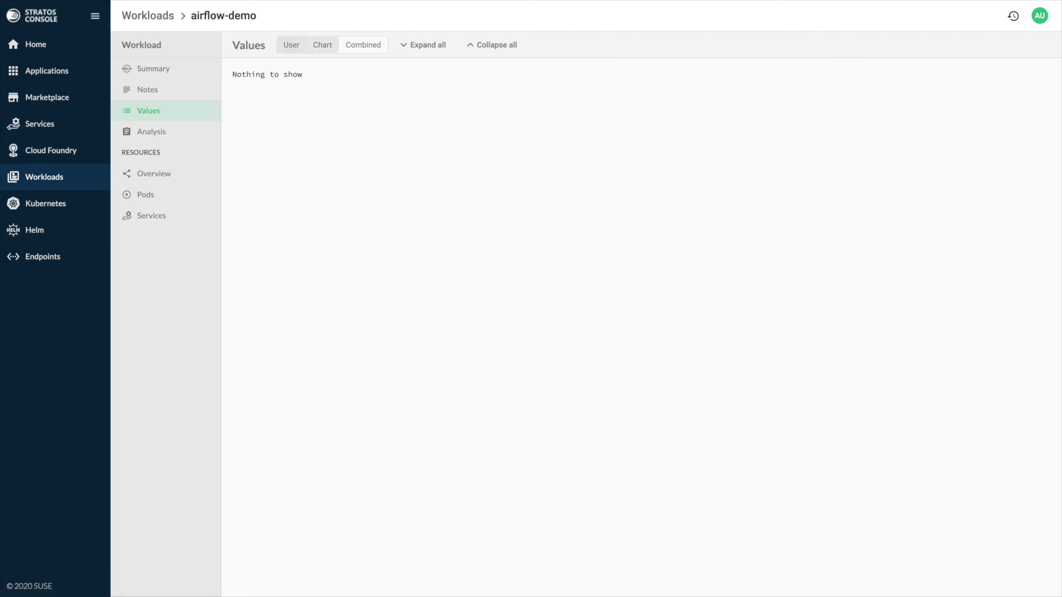
key("Return")
Step: Show combined values fully collapsed except the expanded airflow section
key("Tab")
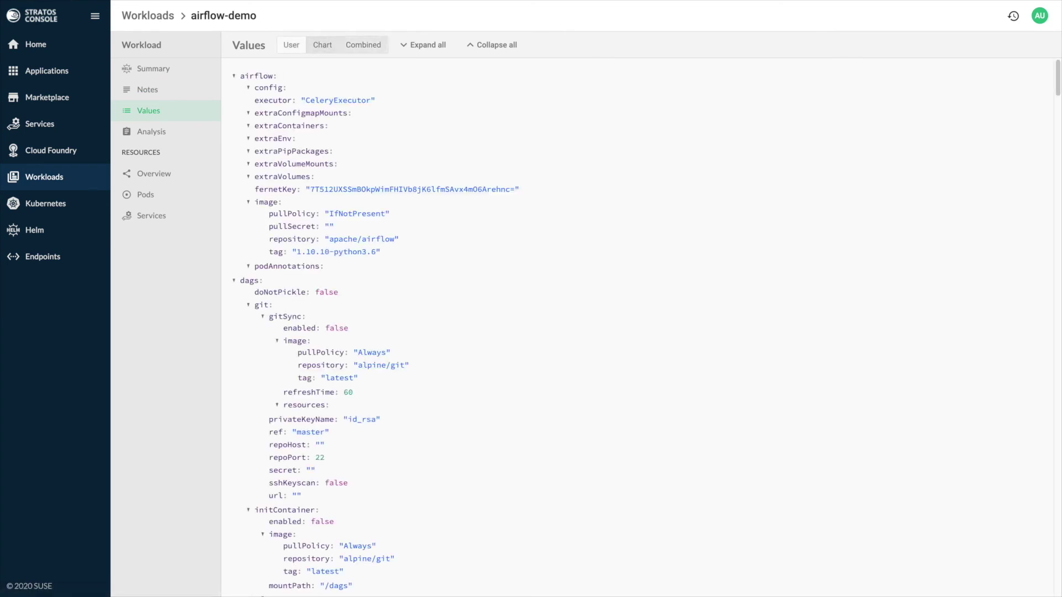
key("Return")
key("Tab")
key("Tab")
key("Return")
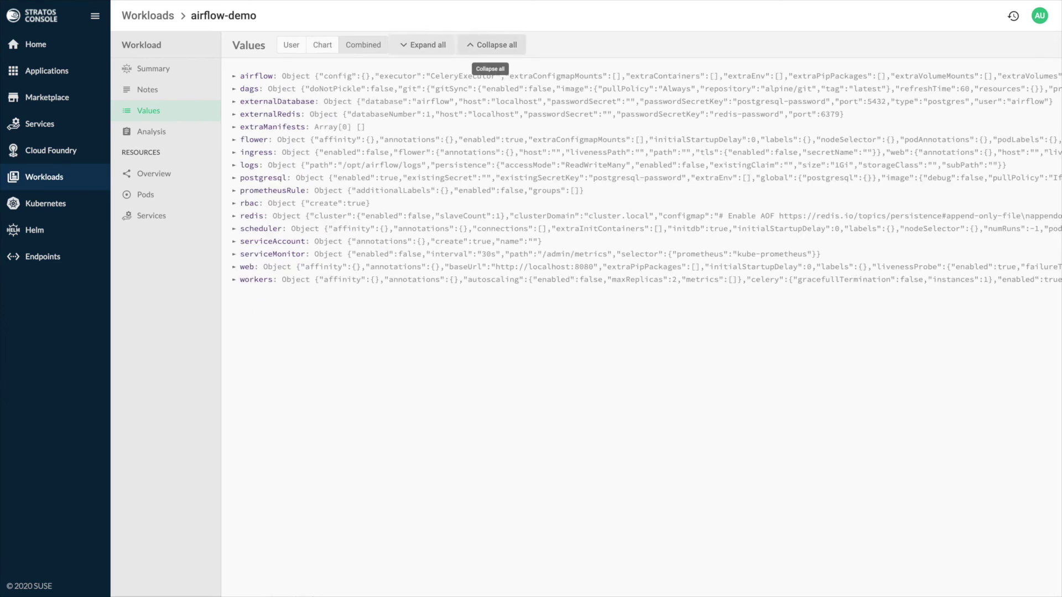
key("shift+Tab")
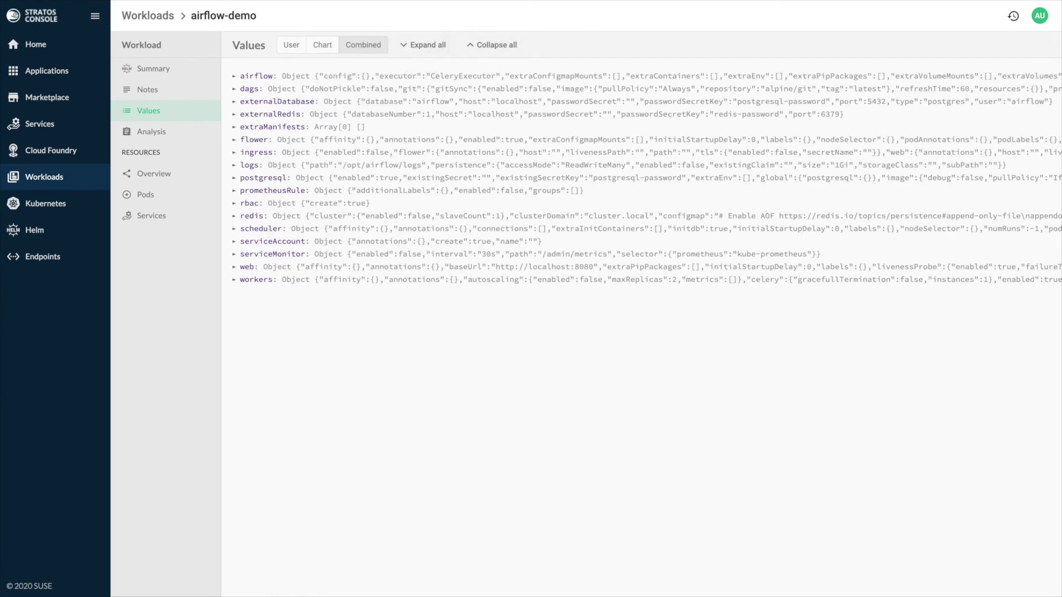
key("Return")
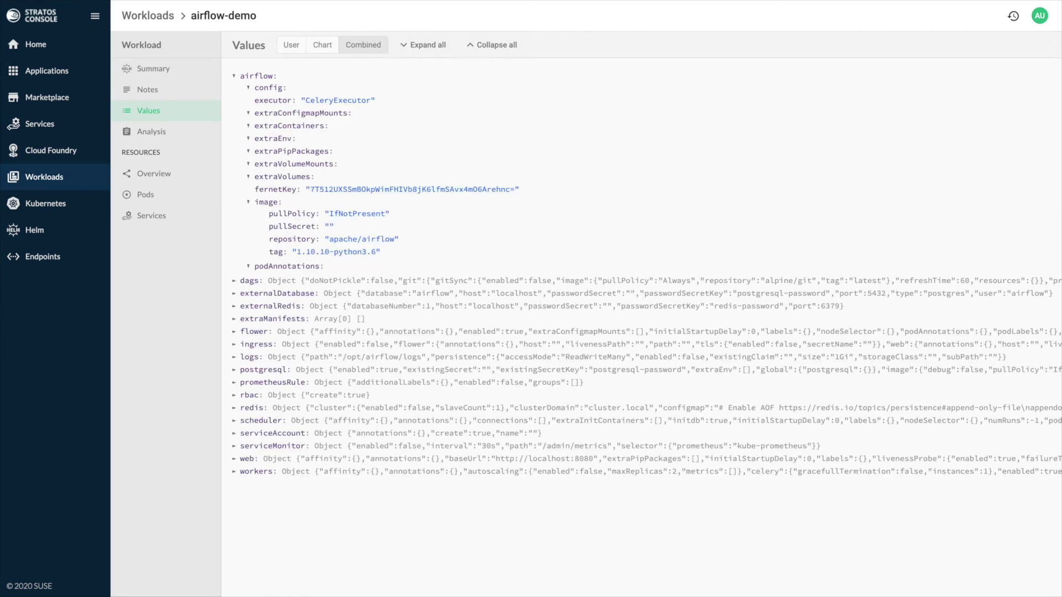
key("shift+Tab")
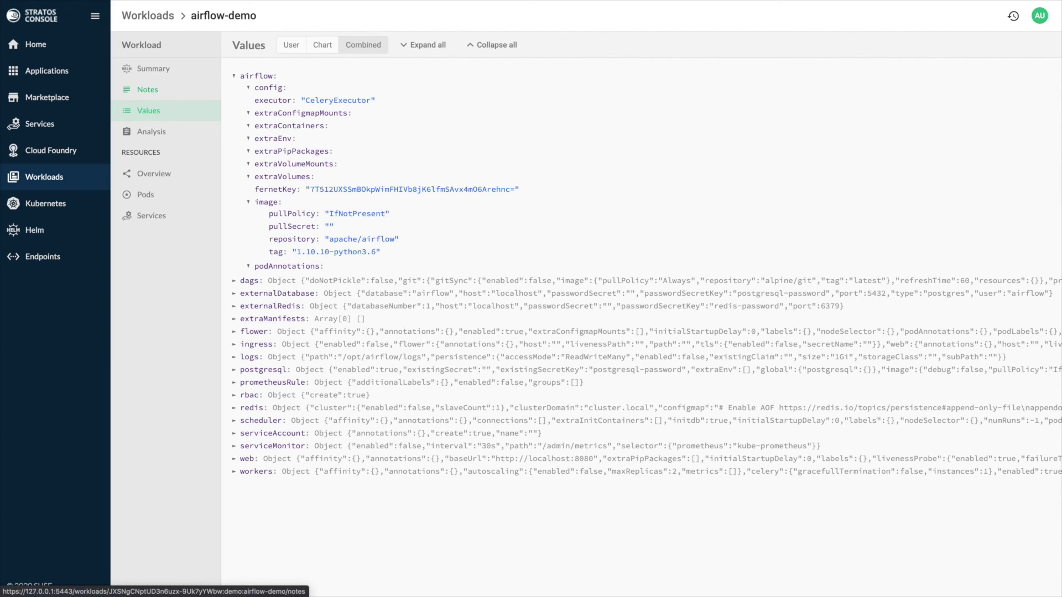
key("Tab")
key("Tab")
key("Tab")
Step: Open the airflow-demo resource graph, fit it to view, and zoom in on the nodes
key("Return")
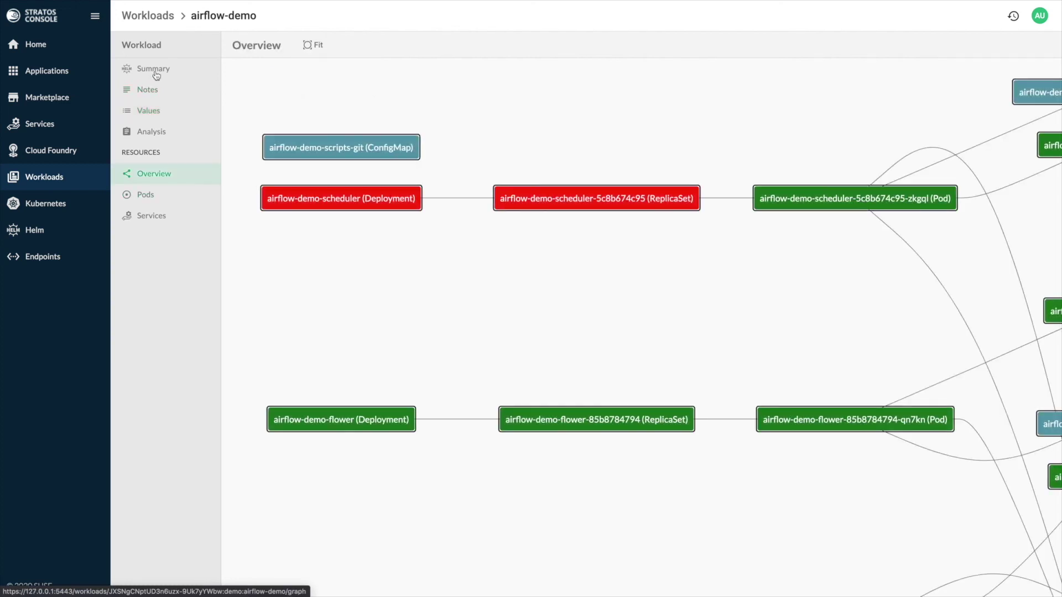
left_click(311, 44)
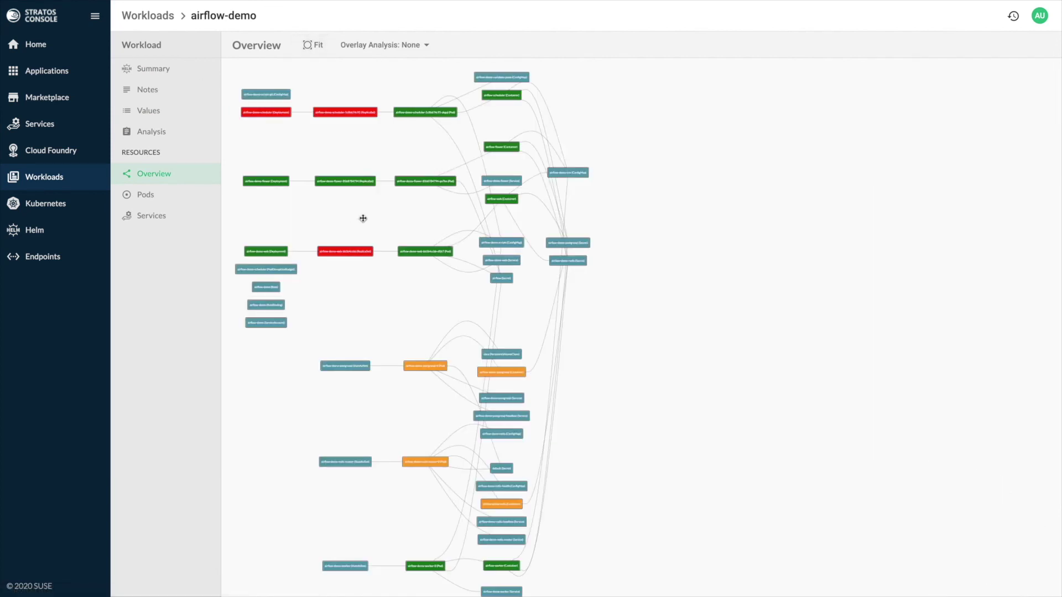
scroll(363, 215, "up", 1)
left_click_drag(362, 215, 370, 244)
scroll(374, 281, "up", 1)
left_click_drag(374, 280, 393, 304)
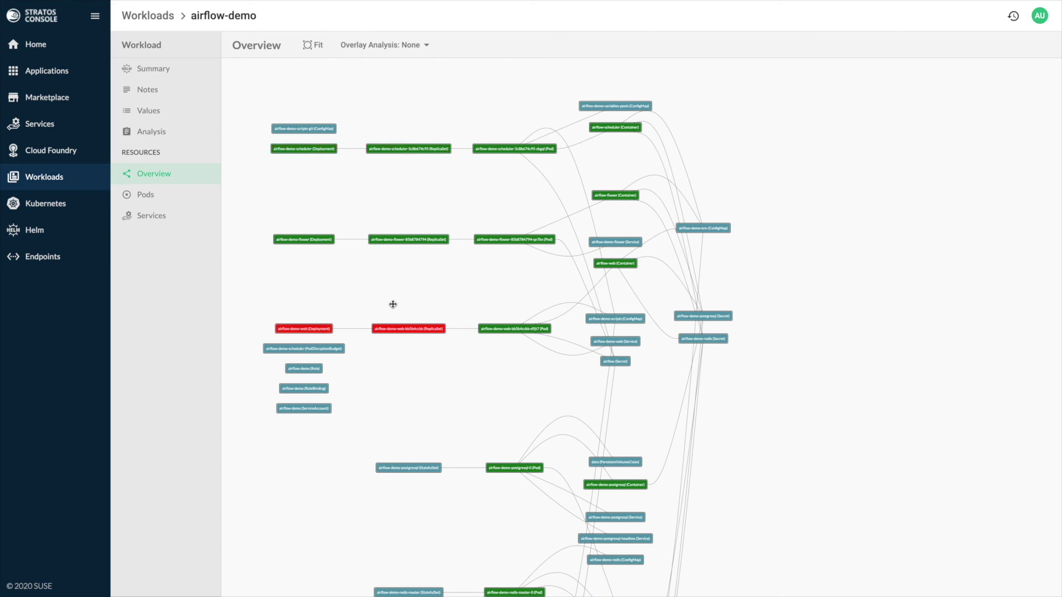
scroll(467, 261, "up", 1)
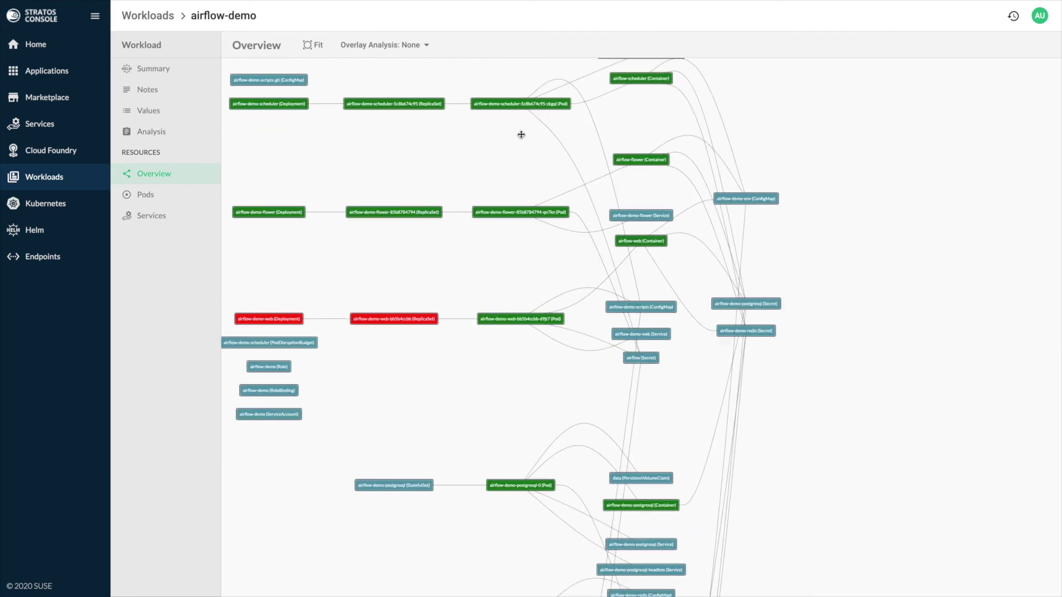
left_click(262, 107)
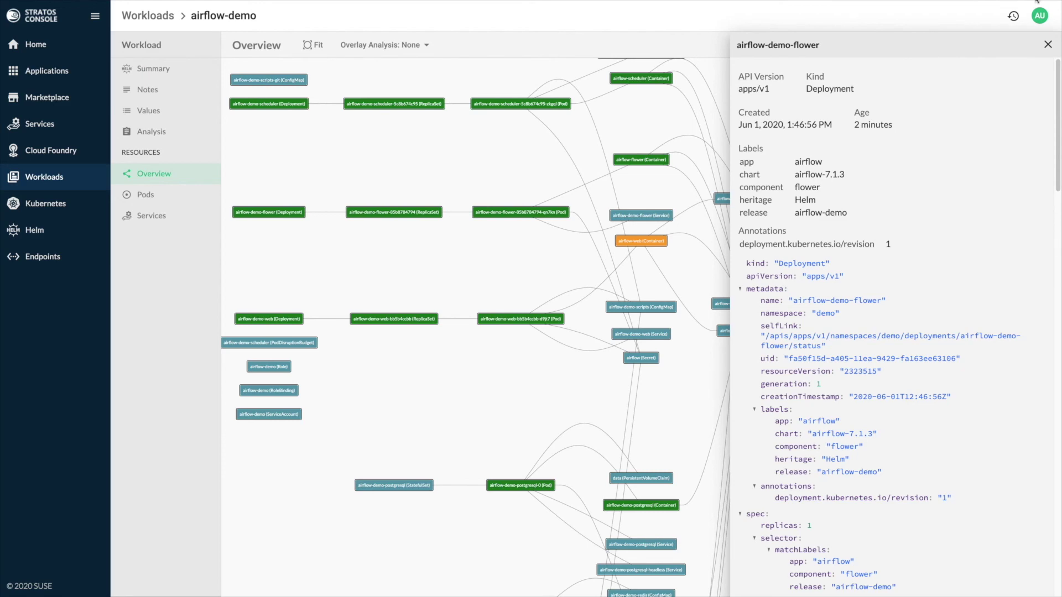
scroll(1017, 469, "down", 15)
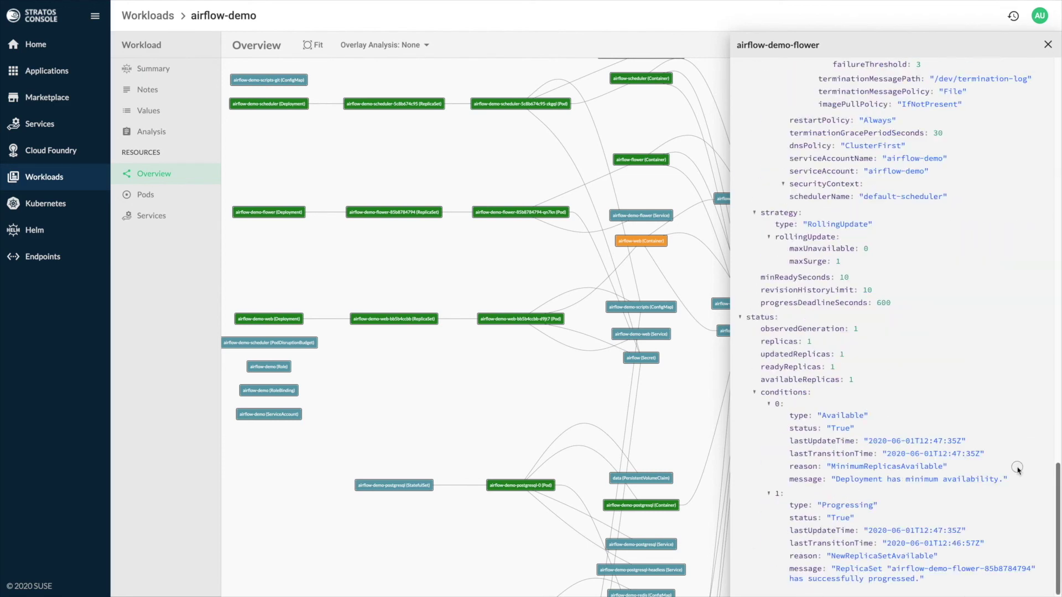
scroll(1018, 469, "up", 15)
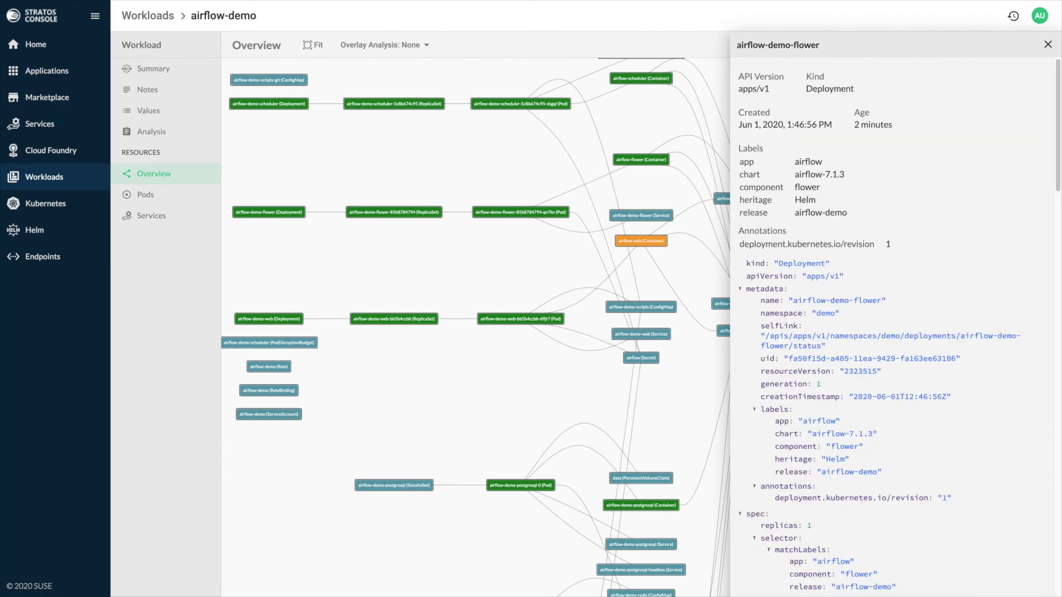
key("Escape")
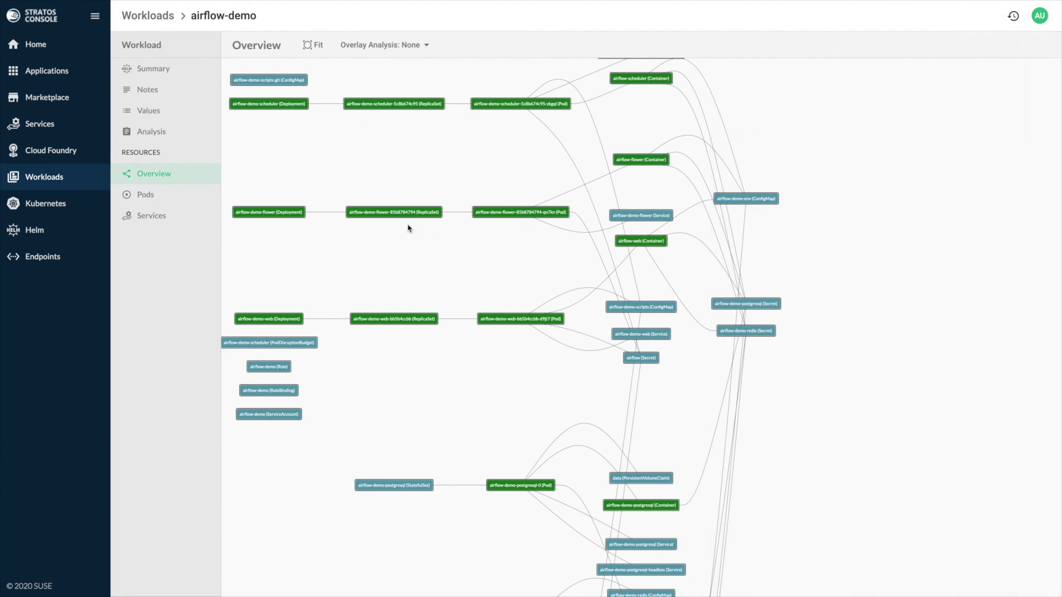
Step: Zoom and pan the airflow-demo topology graph to inspect its scheduler, flower, web, postgresql, redis and worker pods
scroll(410, 227, "down", 3)
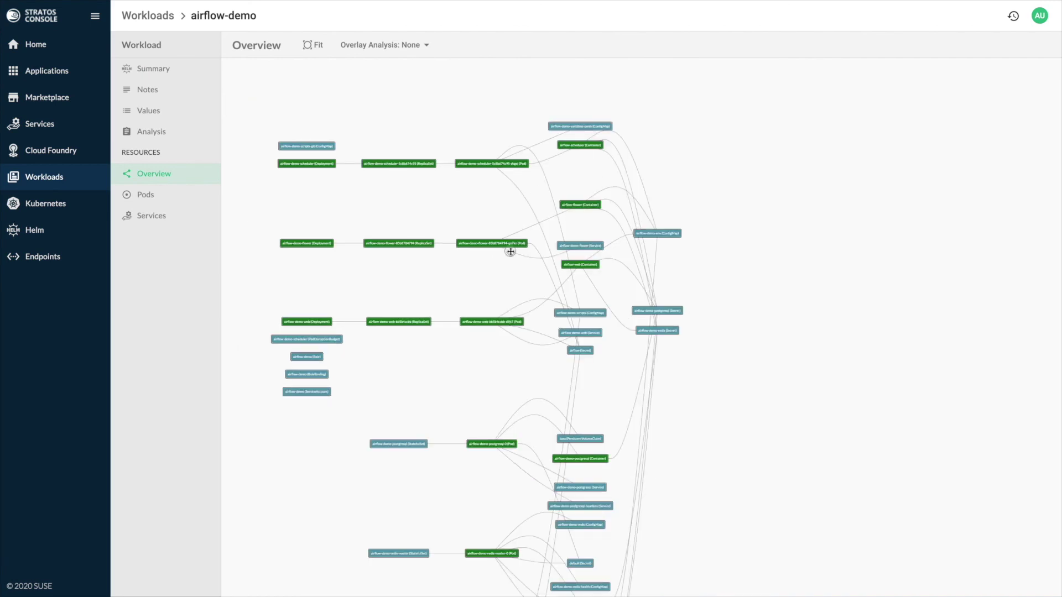
left_click_drag(510, 251, 561, 215)
scroll(574, 206, "down", 2)
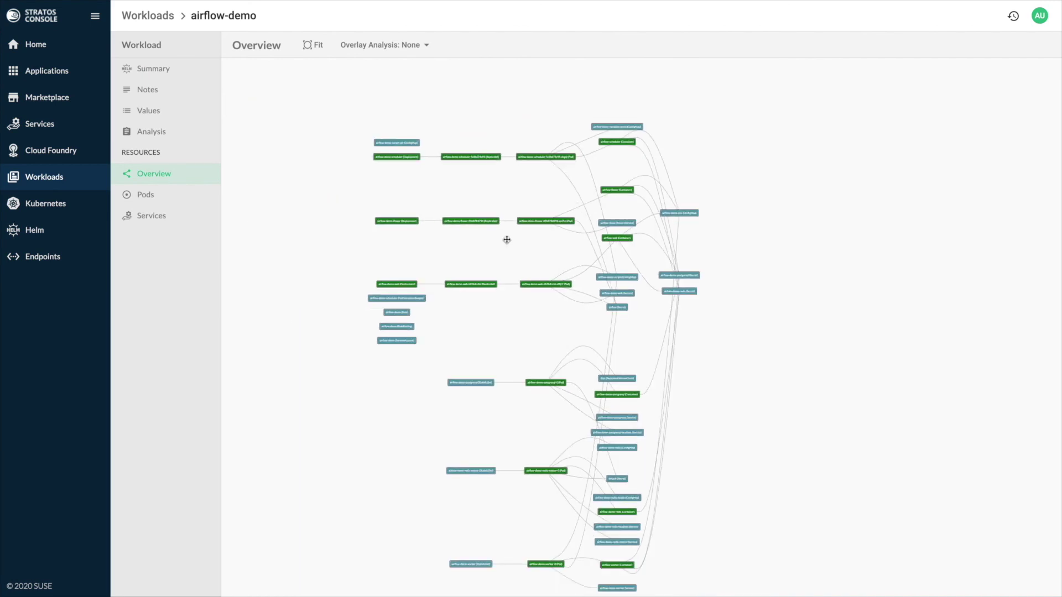
left_click_drag(505, 237, 470, 204)
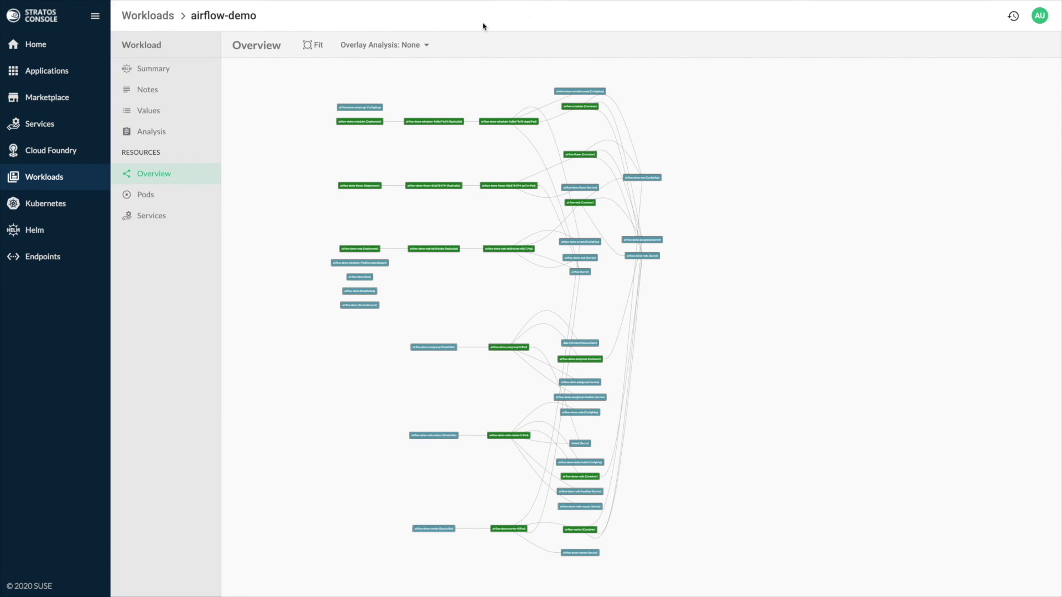
scroll(480, 114, "up", 1)
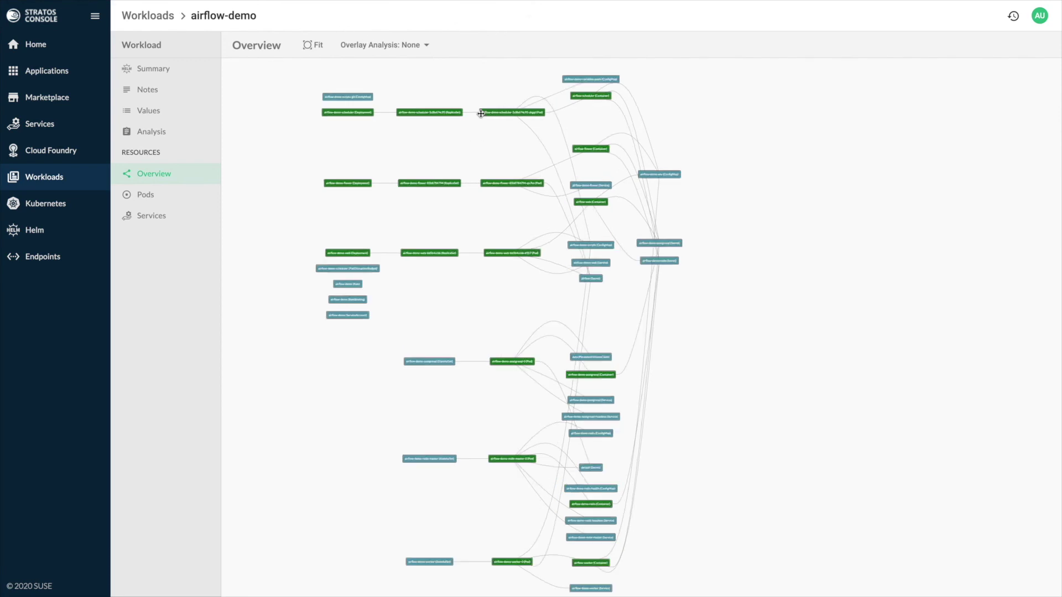
scroll(481, 113, "up", 2)
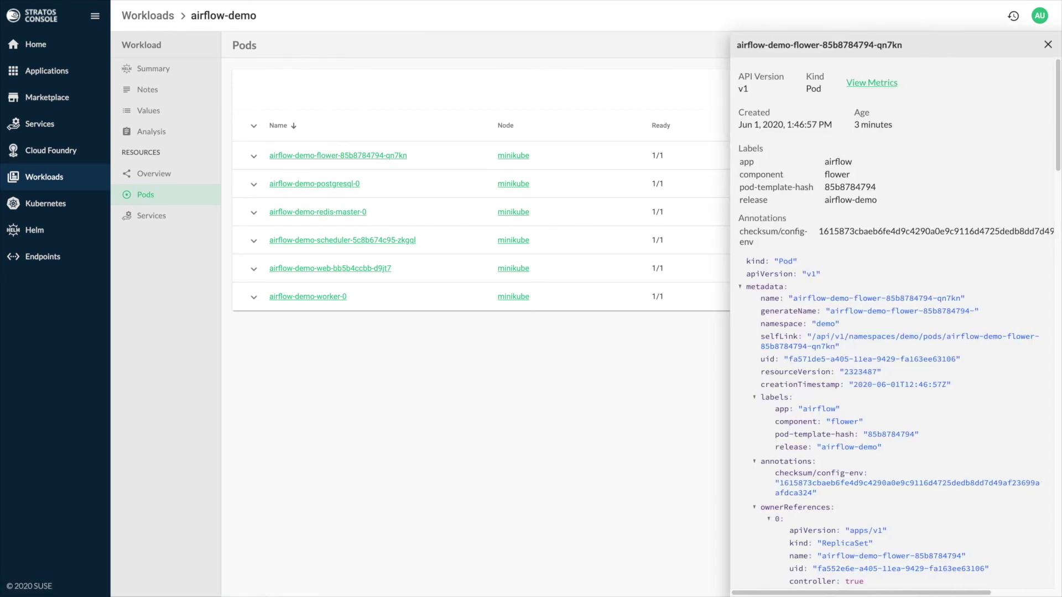
Step: Check the airflow-demo-flower pod's container details, then bring up its memory and CPU metrics
left_click(208, 65)
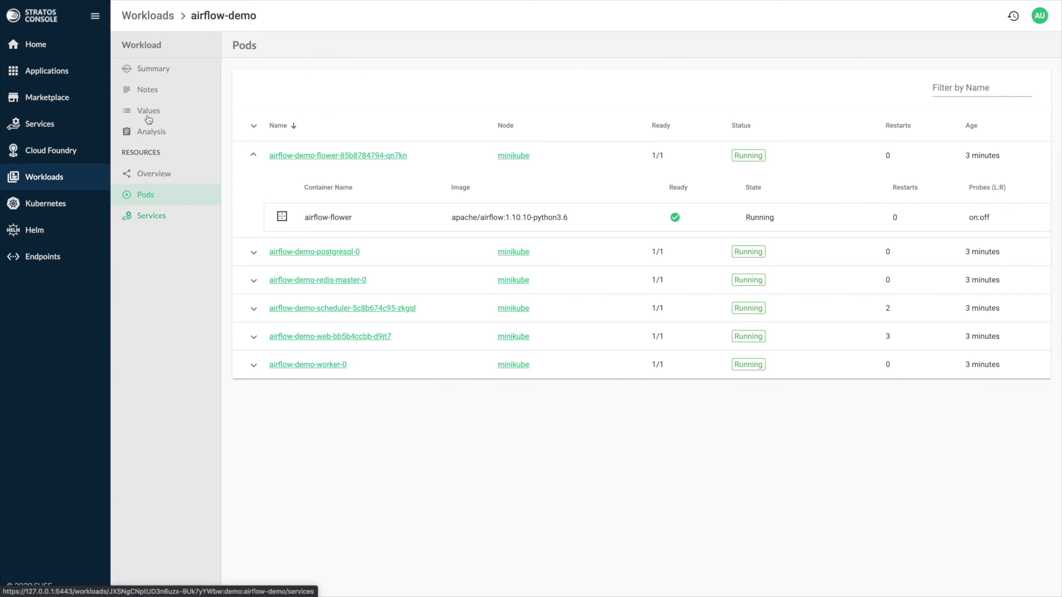
left_click(151, 215)
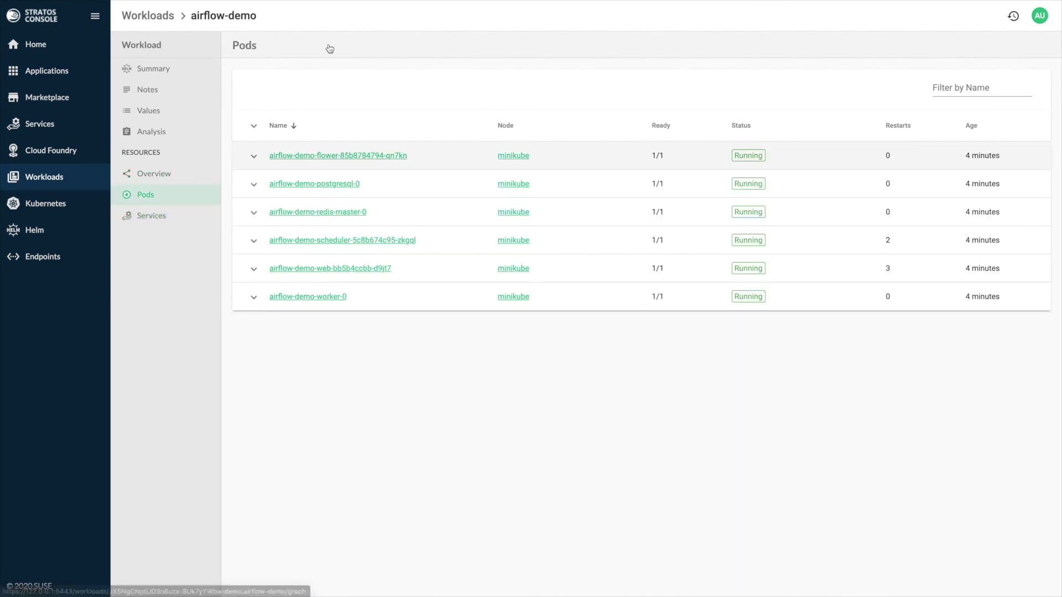
left_click(338, 156)
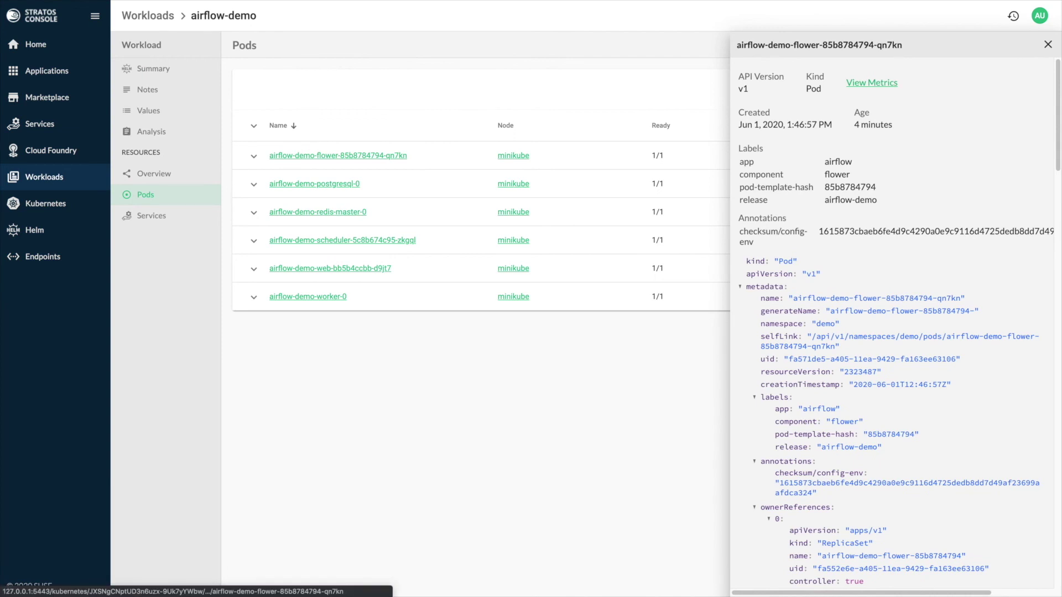
left_click(338, 155)
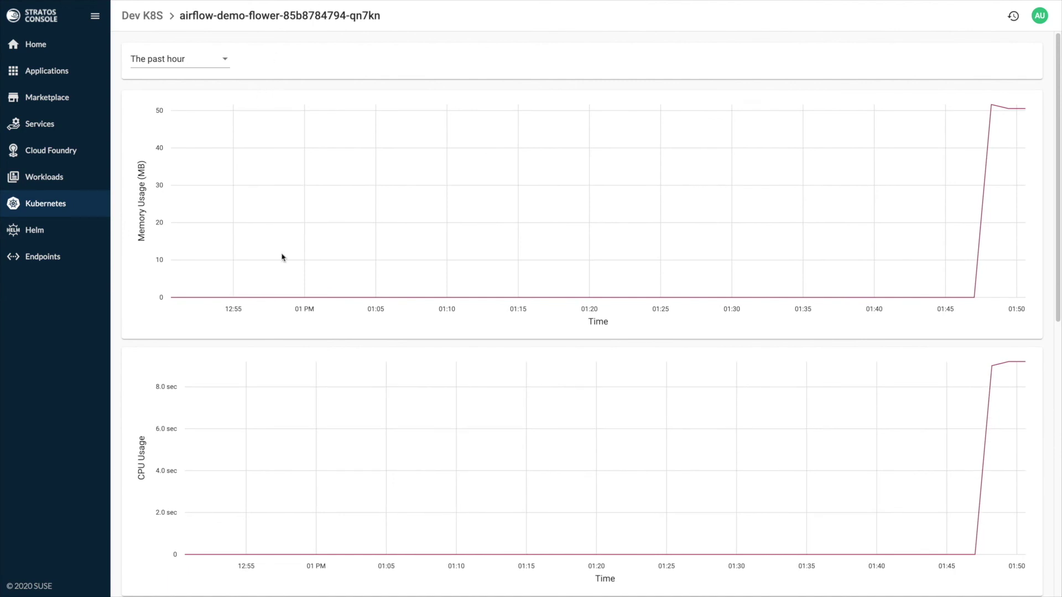
Step: Go to Services and then to the Cloud Foundry services Marketplace
left_click(40, 124)
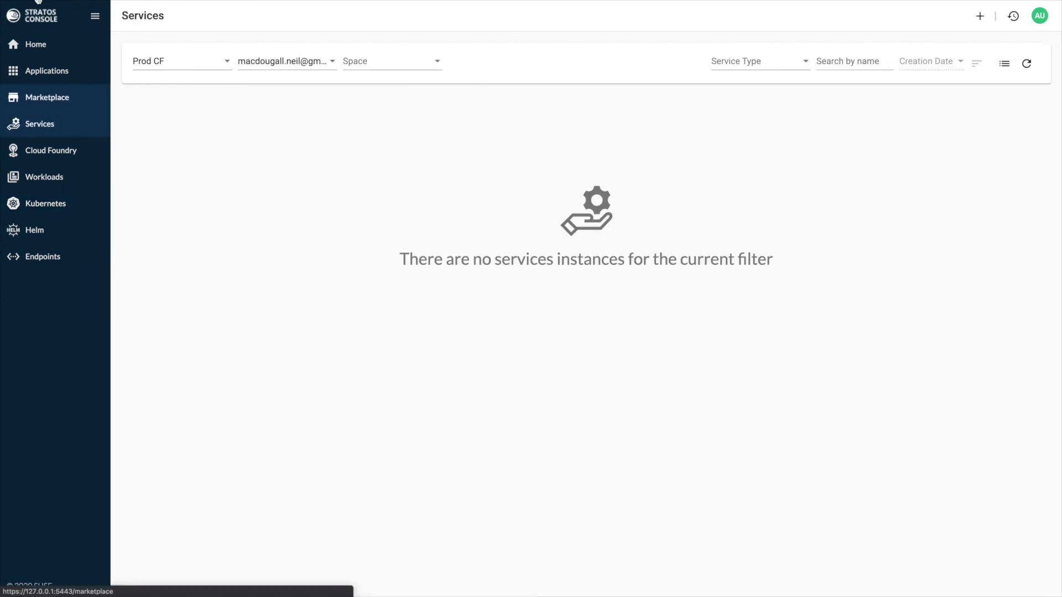
left_click(47, 97)
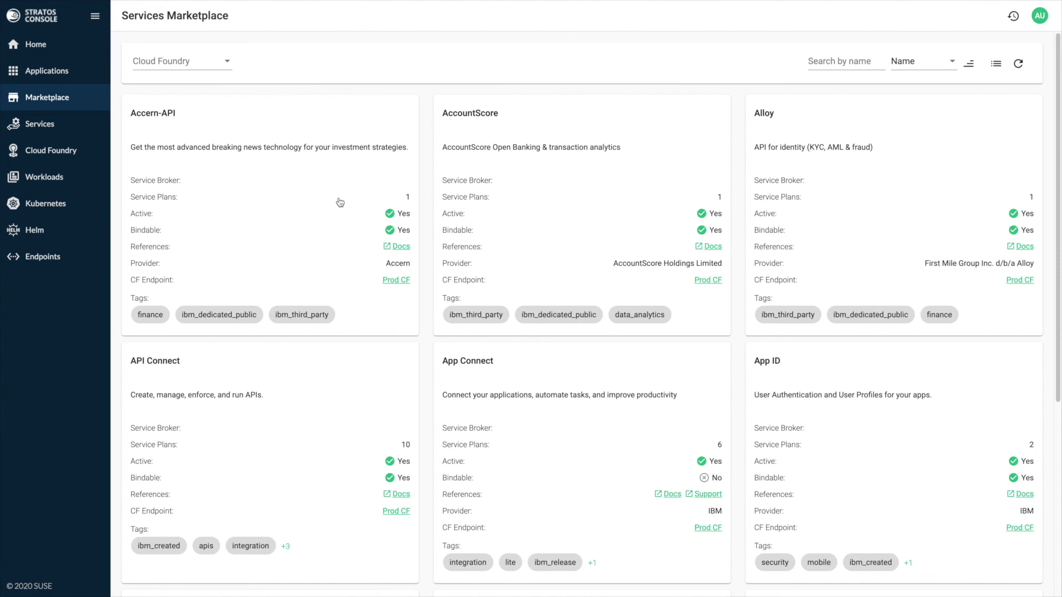
Step: Scroll through the marketplace service cards down and back up to Accern-API
scroll(365, 238, "down", 5)
scroll(367, 238, "up", 5)
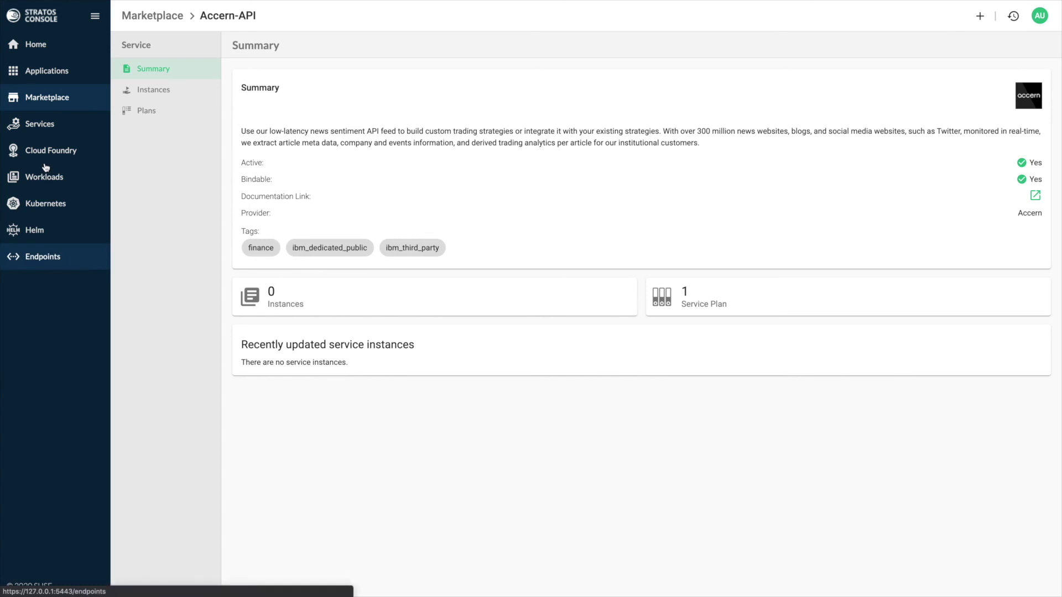
Step: Show the Endpoints list, then open and dismiss the AU account menu
key("Return")
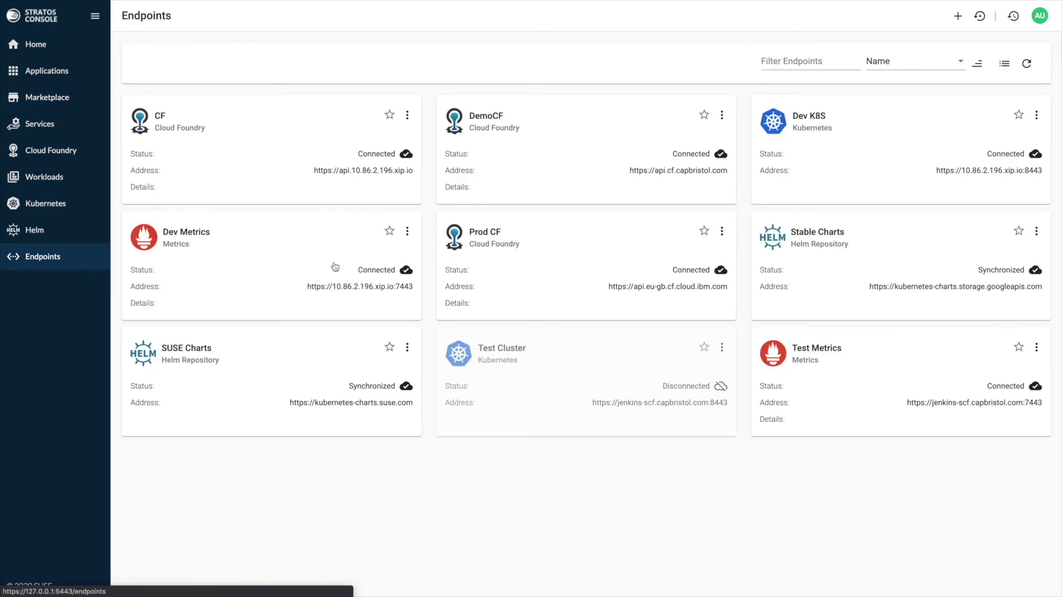
key("Return")
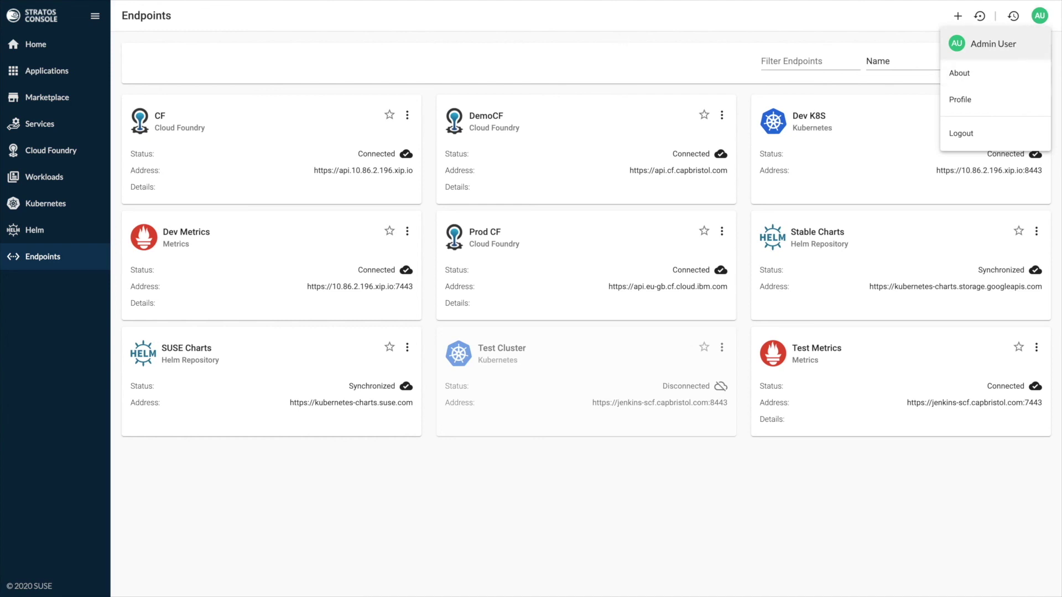
key("Escape")
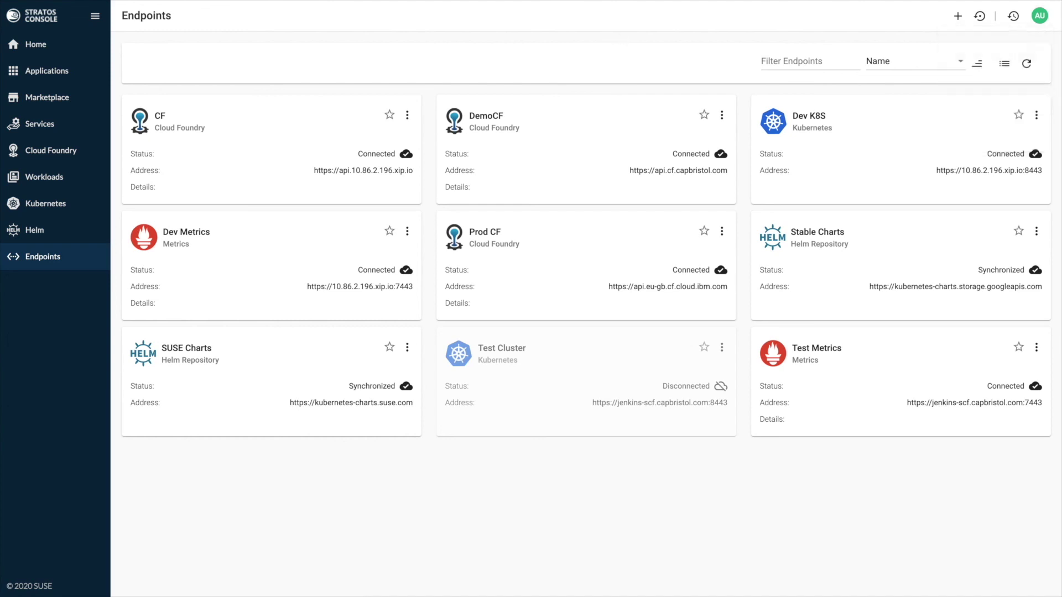